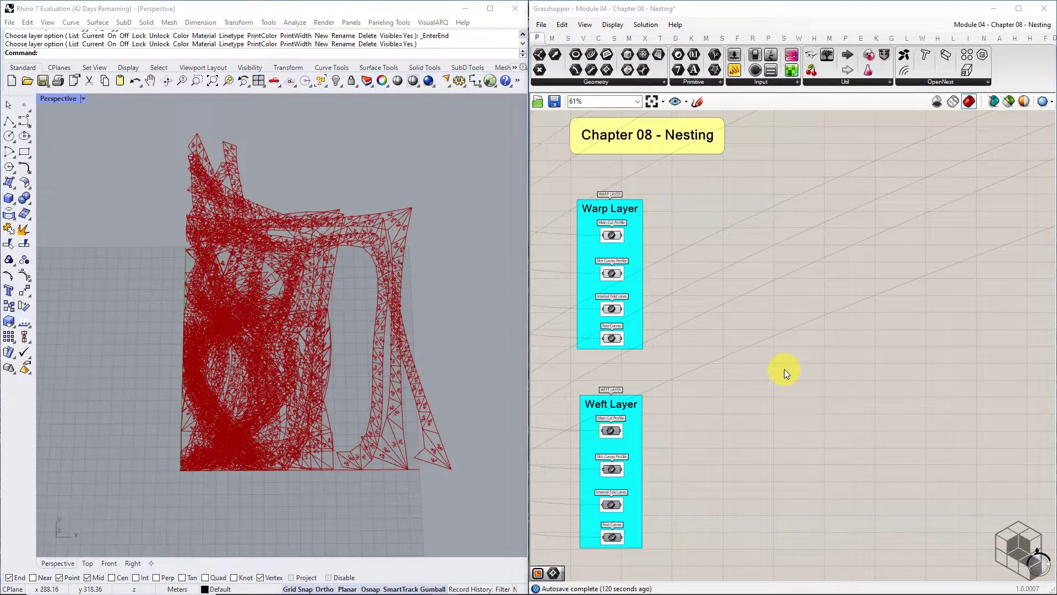
Inspect the Warp Layer's cut profile, fold line and text curves by highlighting each parameter's geometry in the viewport
{"action": "scroll", "coordinate": [615, 236], "scroll_direction": "up", "scroll_amount": 3}
{"action": "left_click", "coordinate": [607, 297]}
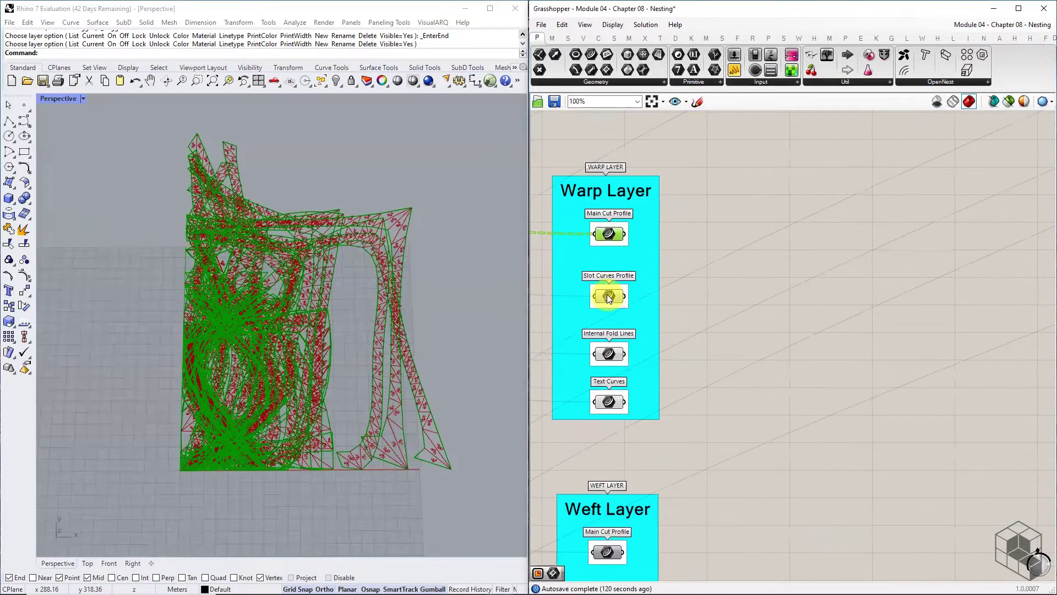
{"action": "left_click", "coordinate": [609, 354]}
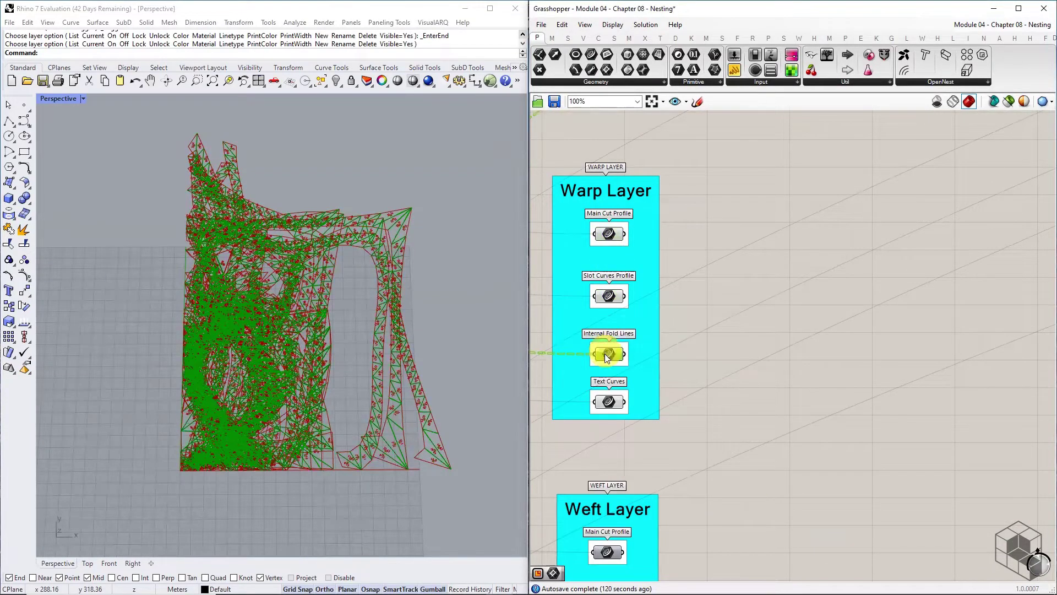
{"action": "left_click", "coordinate": [606, 400]}
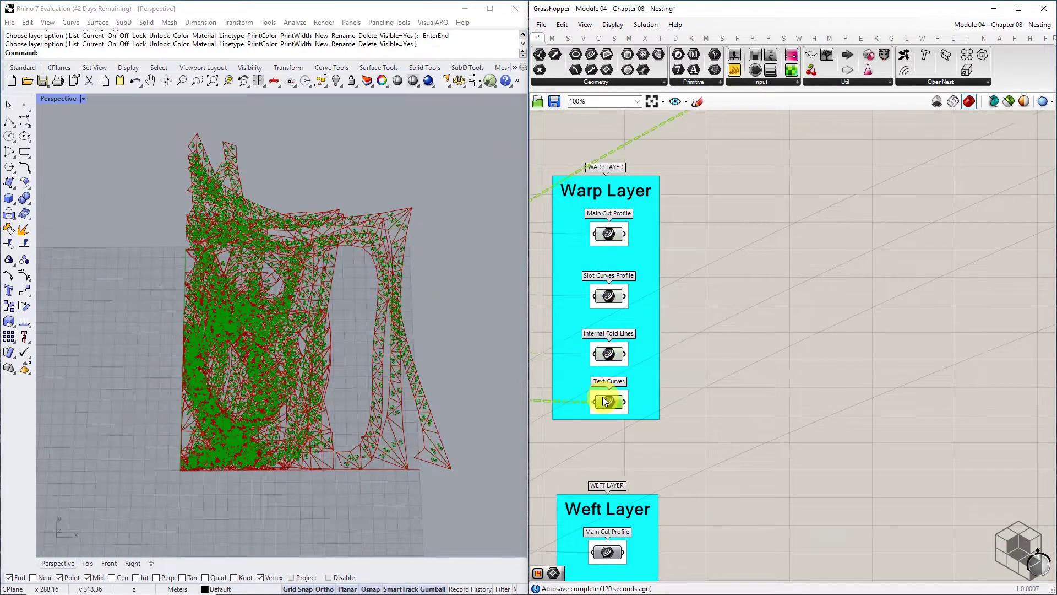
{"action": "left_click", "coordinate": [748, 432]}
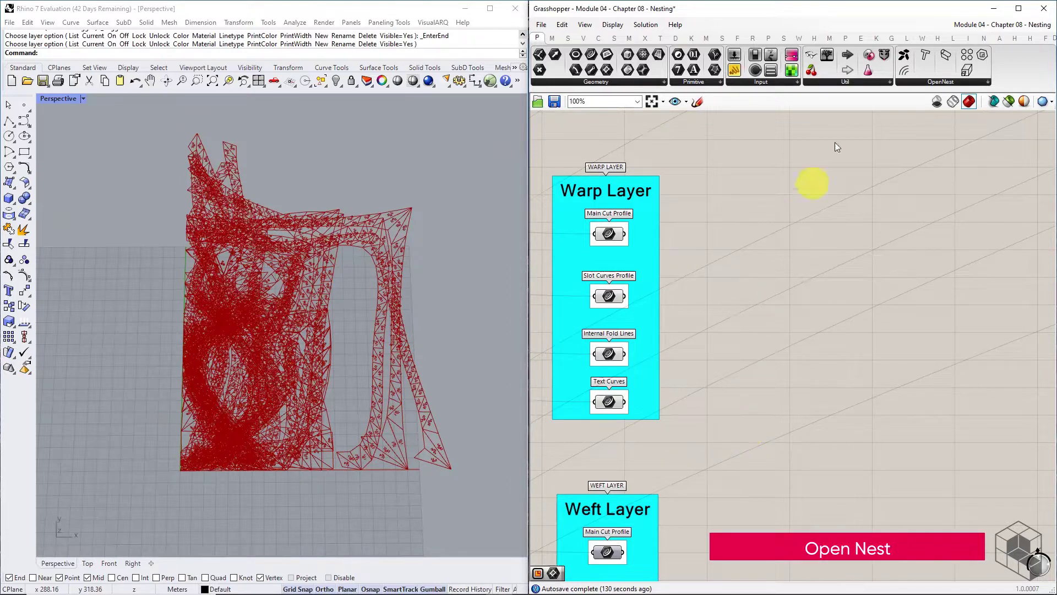
Add an OpenNest component to the canvas beside the Warp Layer group and review its inputs
{"action": "left_click", "coordinate": [919, 81]}
{"action": "left_click_drag", "start_coordinate": [928, 98], "coordinate": [824, 270]}
{"action": "right_click_drag", "start_coordinate": [824, 271], "coordinate": [749, 287]}
{"action": "scroll", "coordinate": [749, 289], "scroll_direction": "down", "scroll_amount": 3}
{"action": "left_click_drag", "start_coordinate": [749, 289], "coordinate": [775, 289]}
{"action": "scroll", "coordinate": [716, 266], "scroll_direction": "up", "scroll_amount": 2}
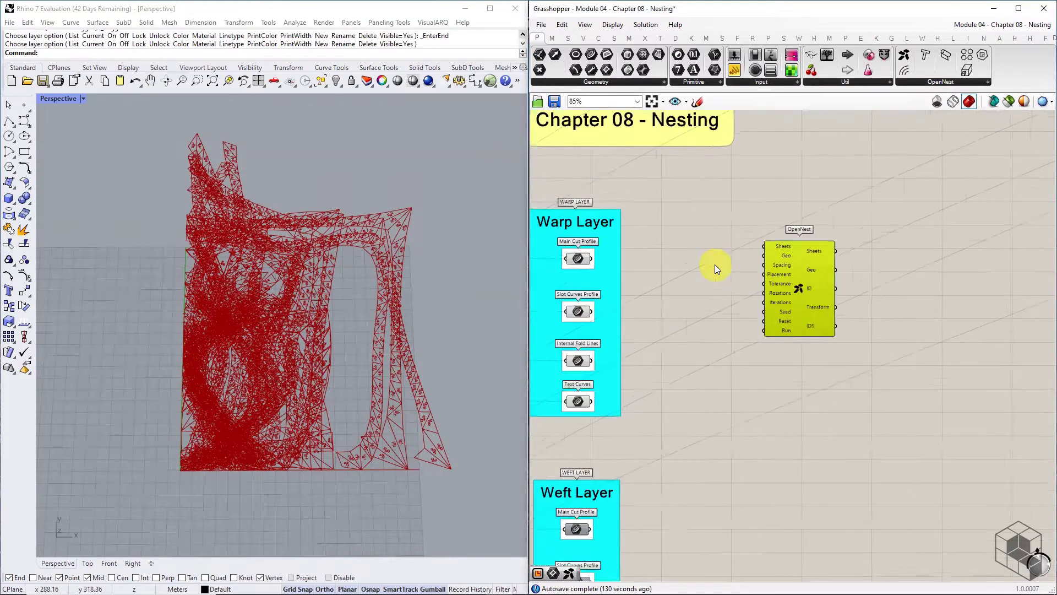
{"action": "scroll", "coordinate": [759, 275], "scroll_direction": "up", "scroll_amount": 3}
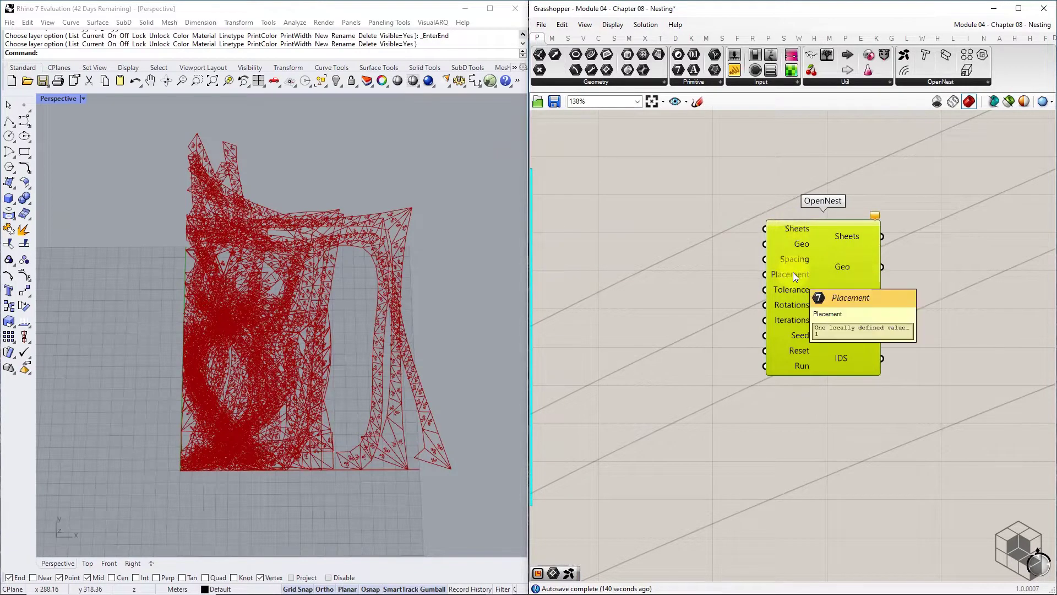
{"action": "right_click", "coordinate": [794, 288]}
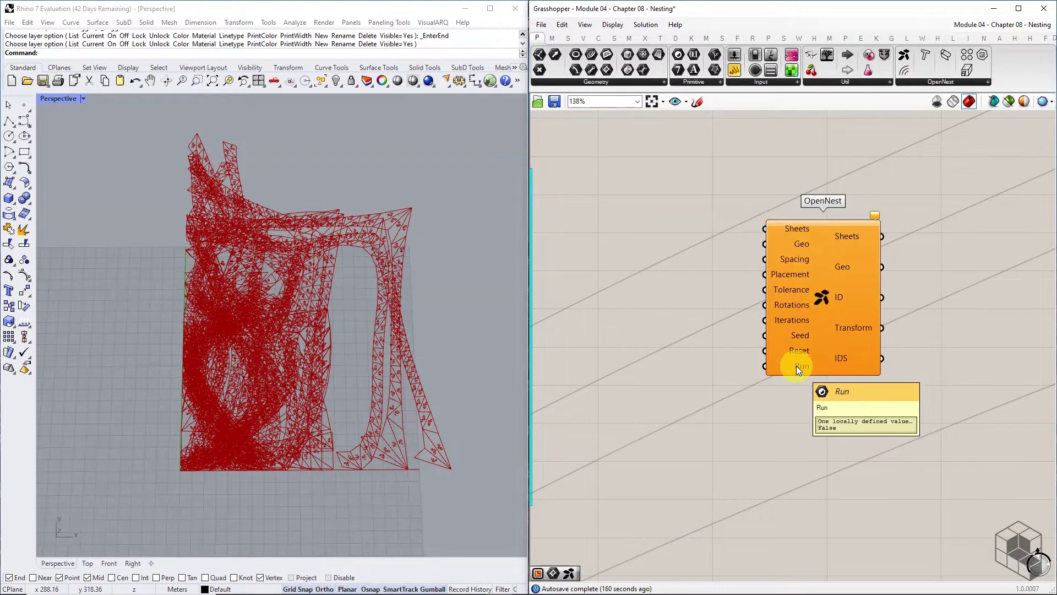
{"action": "scroll", "coordinate": [825, 262], "scroll_direction": "down", "scroll_amount": 3}
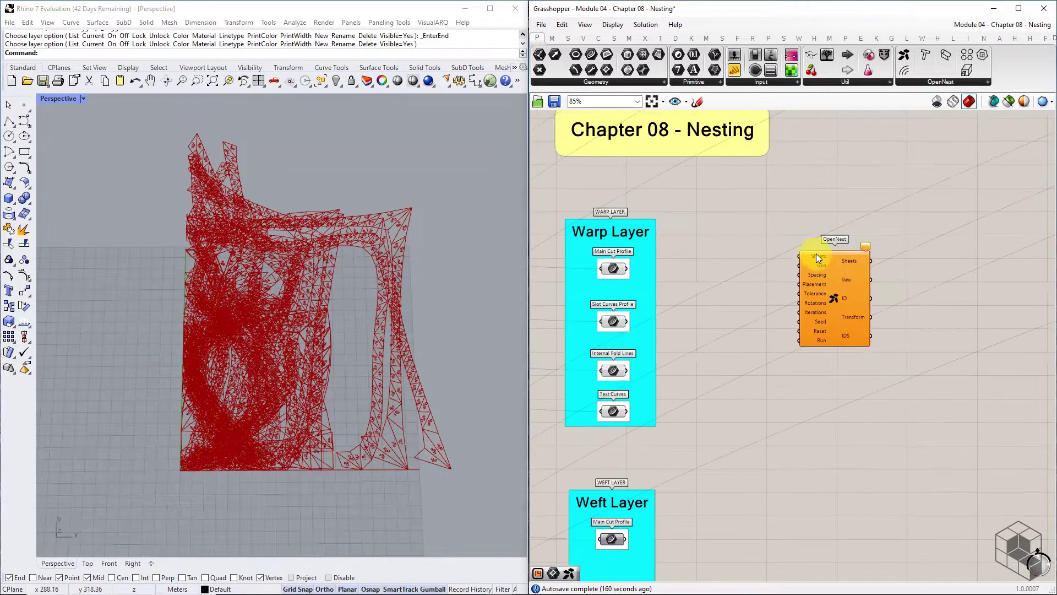
{"action": "left_click_drag", "start_coordinate": [817, 254], "coordinate": [827, 246]}
Add a Rectangle component to the canvas above the OpenNest component
{"action": "left_click", "coordinate": [595, 39]}
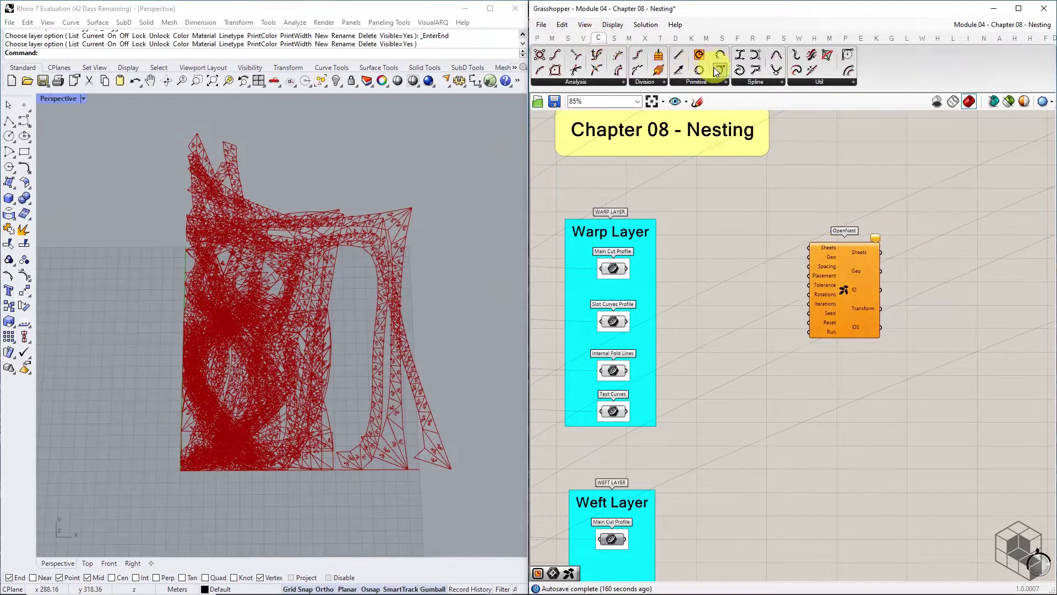
{"action": "left_click", "coordinate": [709, 82]}
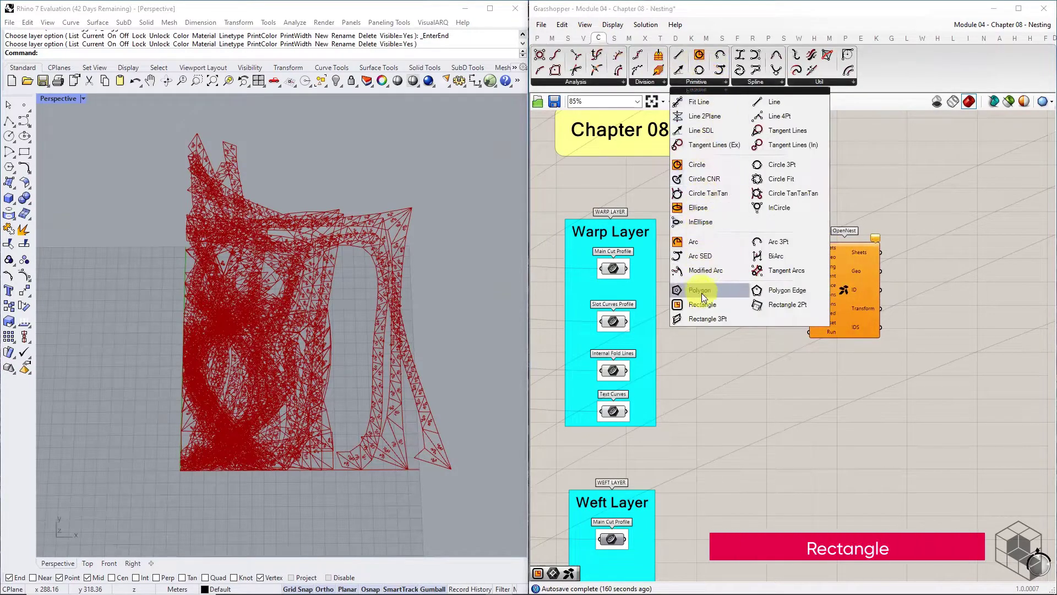
{"action": "left_click_drag", "start_coordinate": [707, 292], "coordinate": [766, 186]}
{"action": "scroll", "coordinate": [770, 219], "scroll_direction": "up", "scroll_amount": 3}
Add a number slider beside the Rectangle component, with integer rounding and a maximum of 1201
{"action": "left_click", "coordinate": [536, 38]}
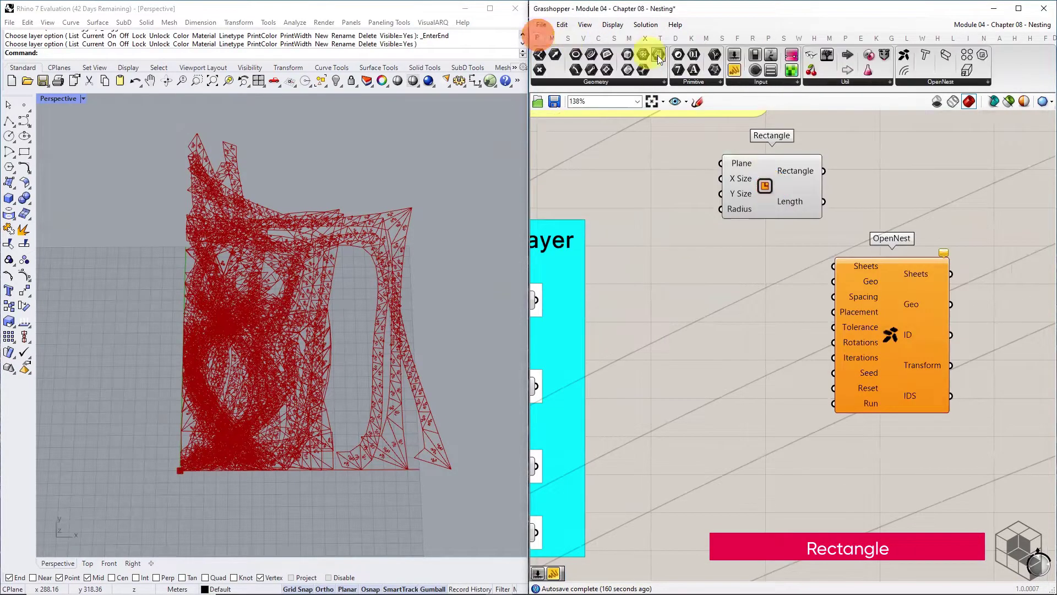
{"action": "left_click_drag", "start_coordinate": [716, 55], "coordinate": [631, 175]}
{"action": "scroll", "coordinate": [746, 106], "scroll_direction": "down", "scroll_amount": 1}
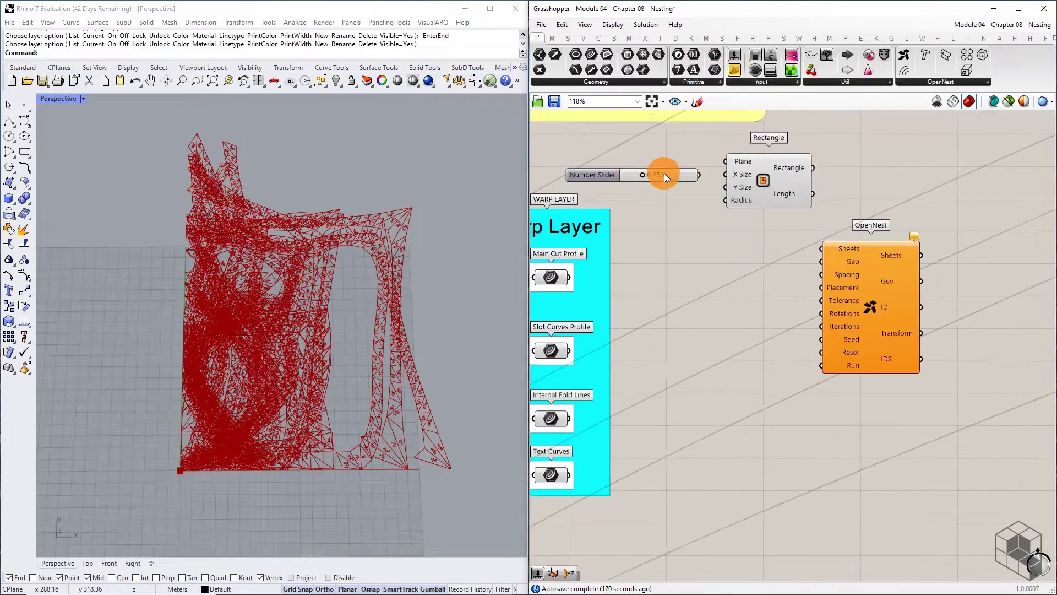
{"action": "right_click", "coordinate": [664, 174]}
{"action": "left_click", "coordinate": [707, 221]}
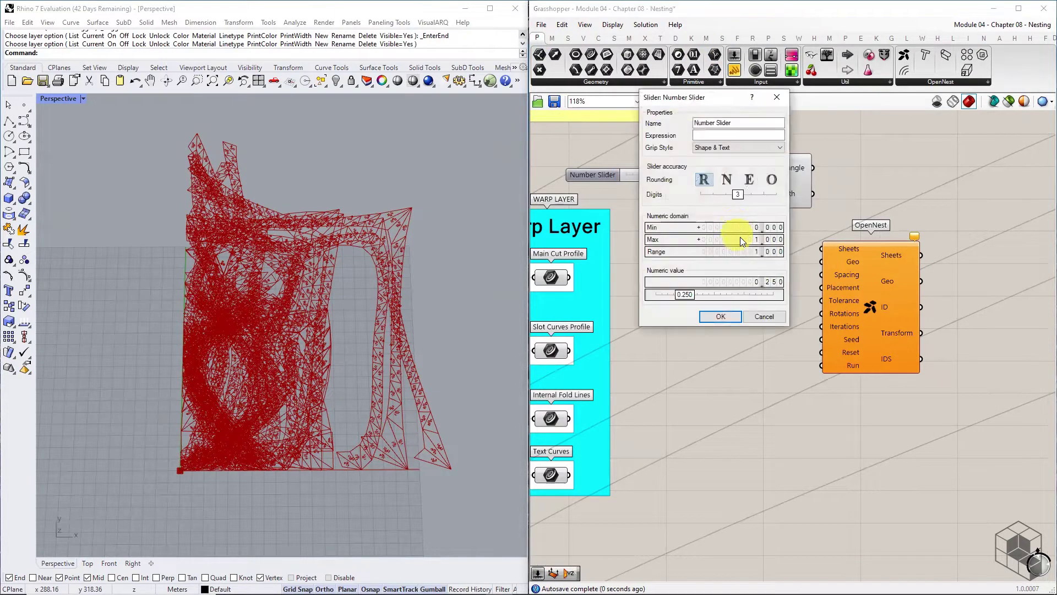
{"action": "left_click_drag", "start_coordinate": [743, 239], "coordinate": [744, 214]}
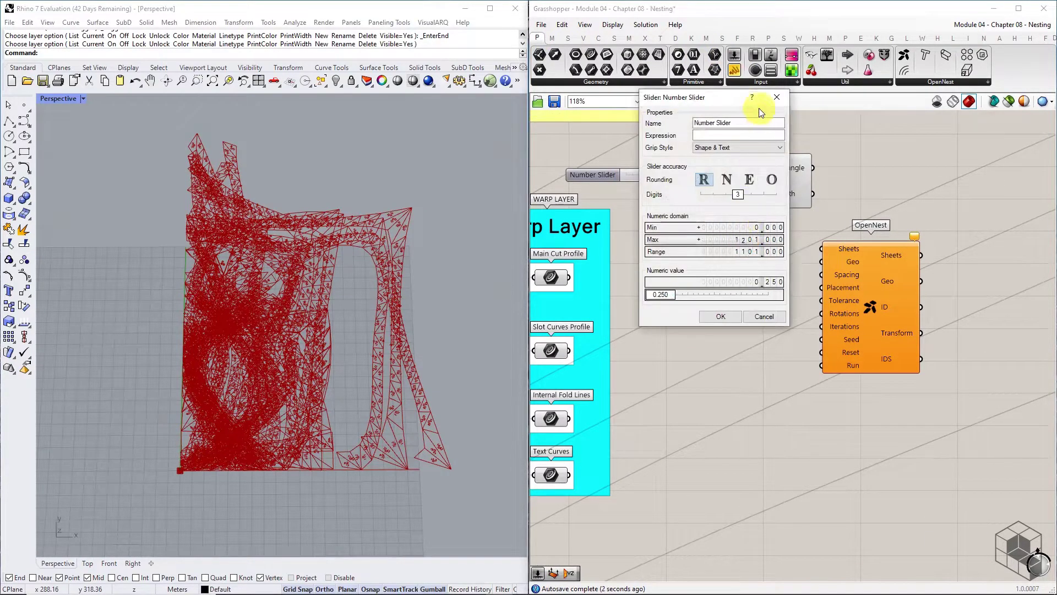
{"action": "left_click", "coordinate": [726, 179]}
{"action": "left_click", "coordinate": [722, 318]}
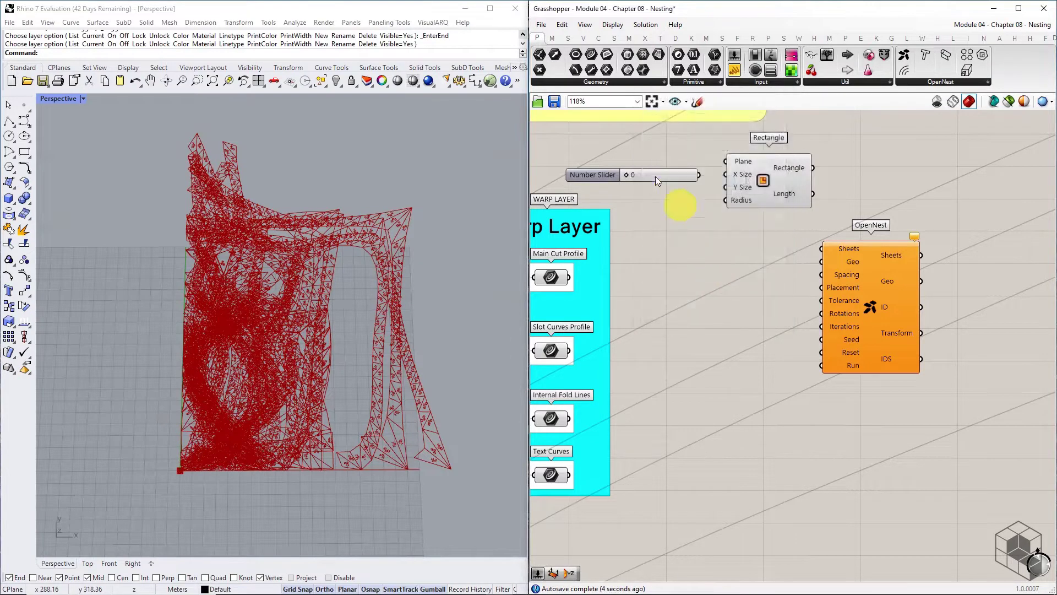
Set the new number slider's value to 600
{"action": "scroll", "coordinate": [650, 171], "scroll_direction": "up", "scroll_amount": 3}
{"action": "double_click", "coordinate": [654, 177]}
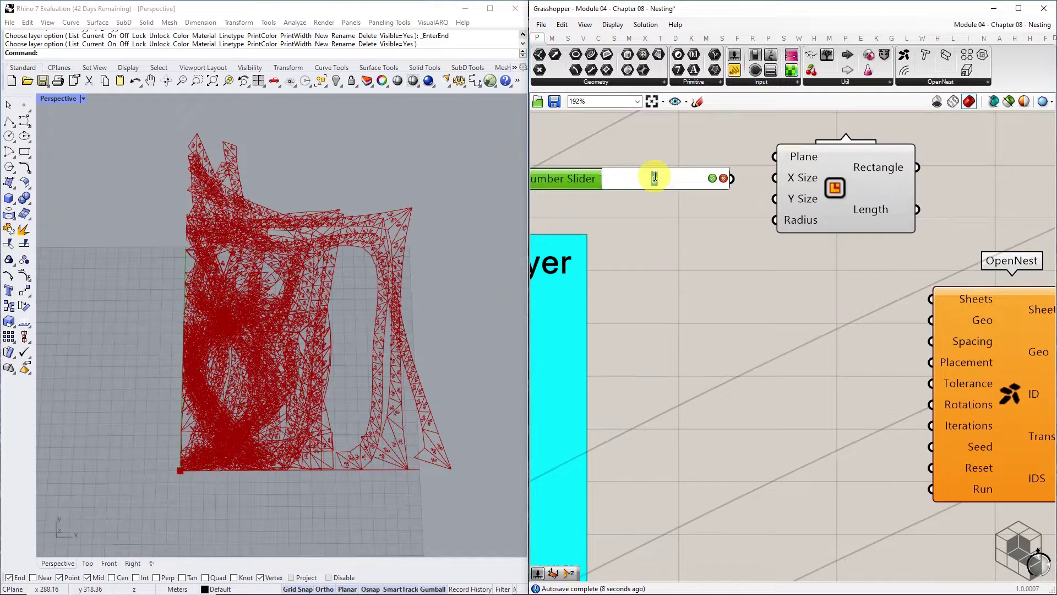
{"action": "type", "text": "600"}
{"action": "key", "text": "Return"}
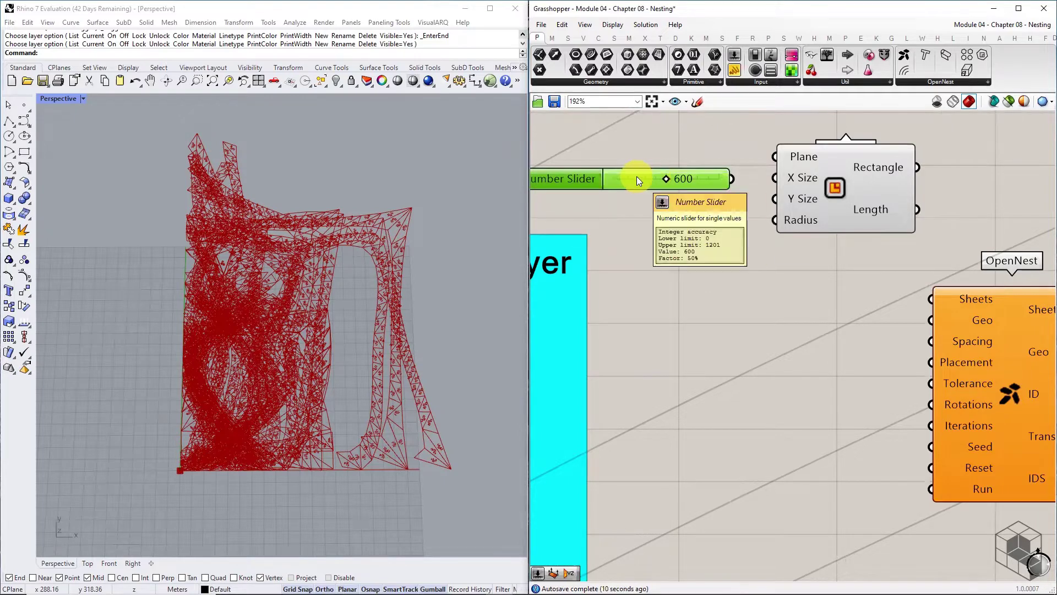
Duplicate the 600 slider directly below itself and set the copy to 900
{"action": "left_click_drag", "start_coordinate": [637, 176], "coordinate": [631, 201], "text": "alt"}
{"action": "double_click", "coordinate": [632, 201]}
{"action": "type", "text": "900"}
{"action": "key", "text": "Return"}
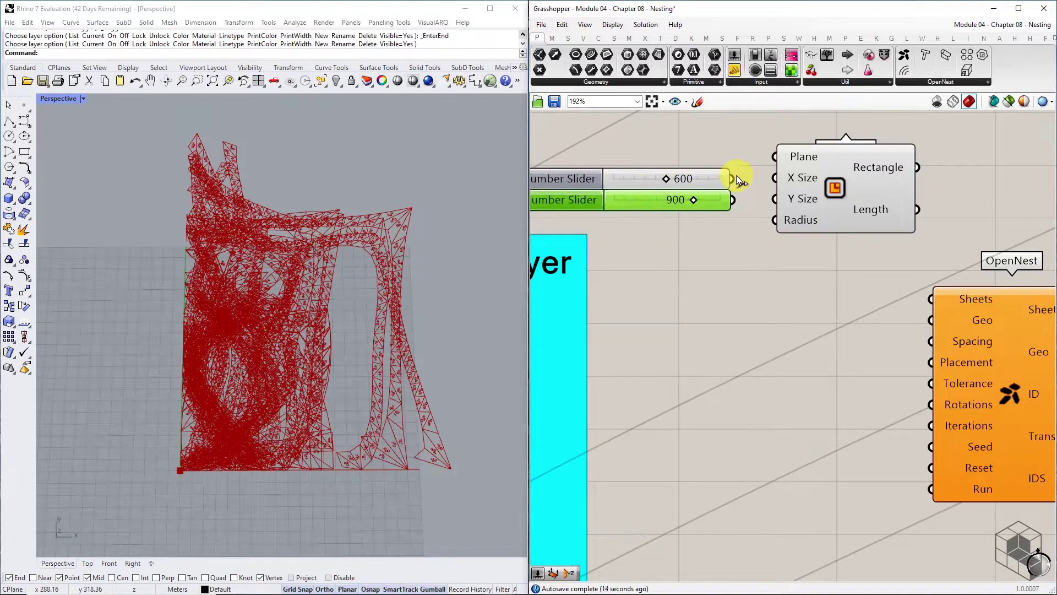
Wire the 600 and 900 sliders to the Rectangle's X Size and Y Size, and its Rectangle output to OpenNest's Sheets input
{"action": "left_click_drag", "start_coordinate": [735, 175], "coordinate": [773, 199]}
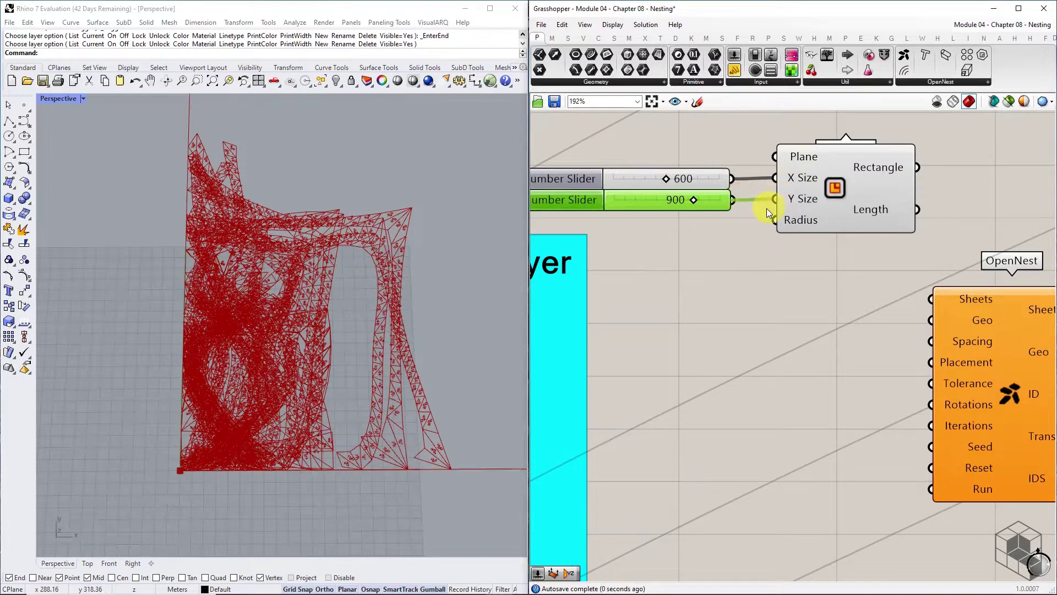
{"action": "scroll", "coordinate": [750, 219], "scroll_direction": "down", "scroll_amount": 4}
{"action": "left_click_drag", "start_coordinate": [871, 299], "coordinate": [904, 300]}
{"action": "left_click_drag", "start_coordinate": [837, 191], "coordinate": [881, 262]}
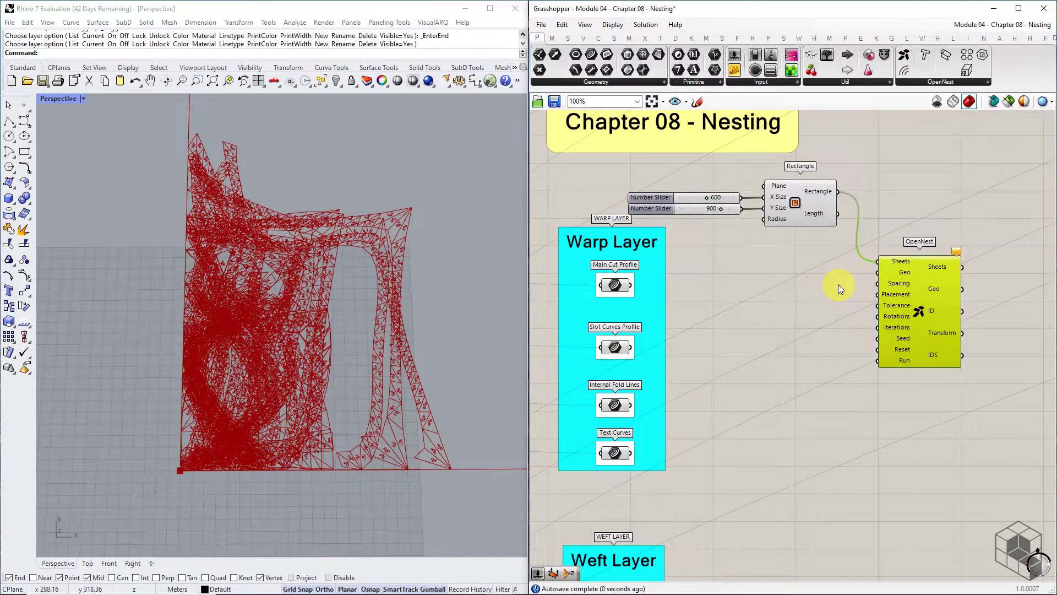
{"action": "scroll", "coordinate": [315, 259], "scroll_direction": "down", "scroll_amount": 5}
{"action": "scroll", "coordinate": [353, 255], "scroll_direction": "up", "scroll_amount": 3}
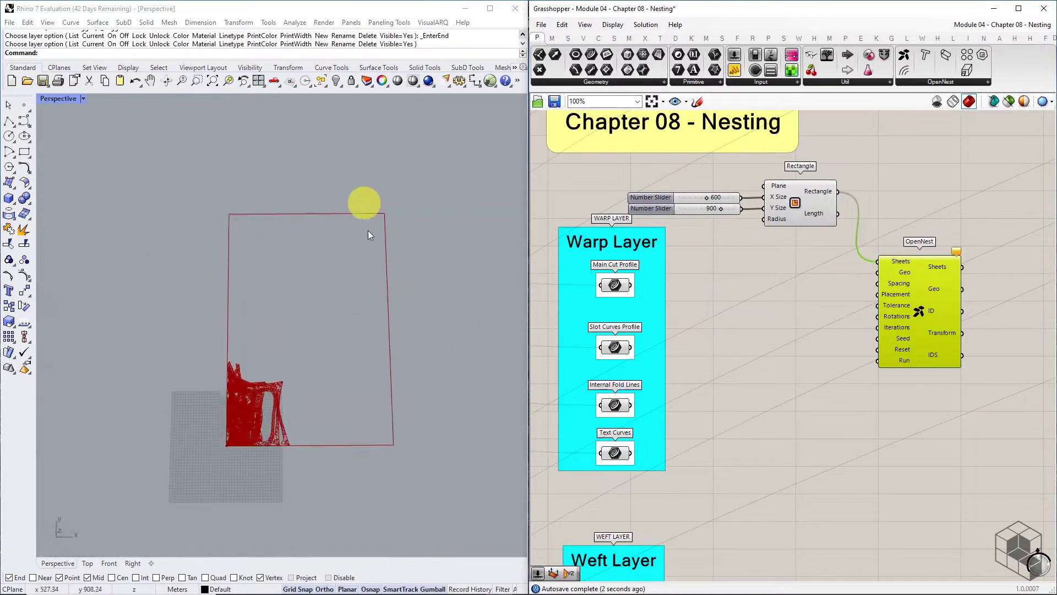
{"action": "scroll", "coordinate": [337, 418], "scroll_direction": "up", "scroll_amount": 1}
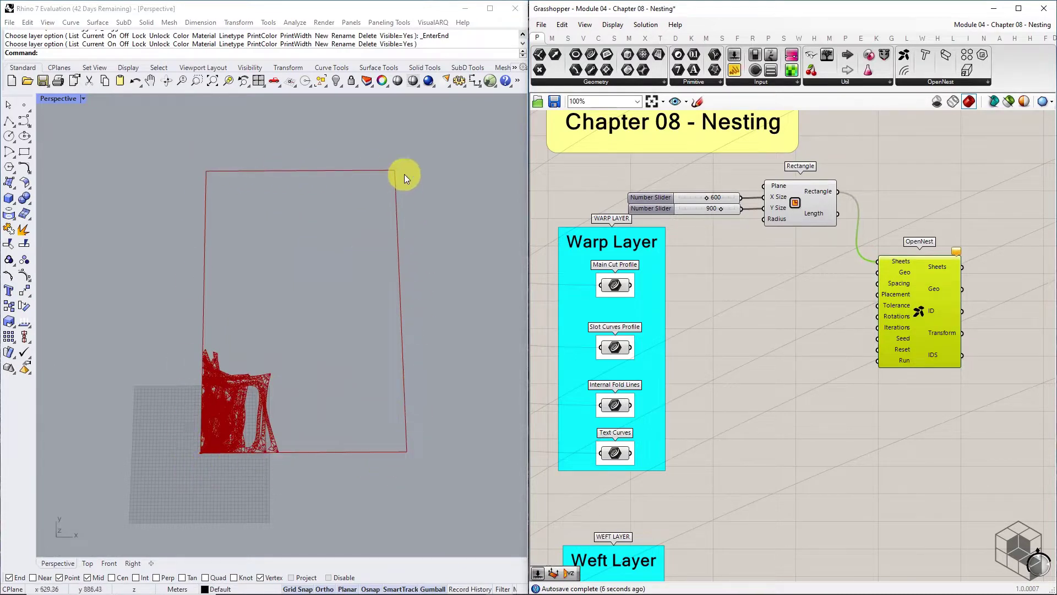
{"action": "left_click", "coordinate": [765, 306]}
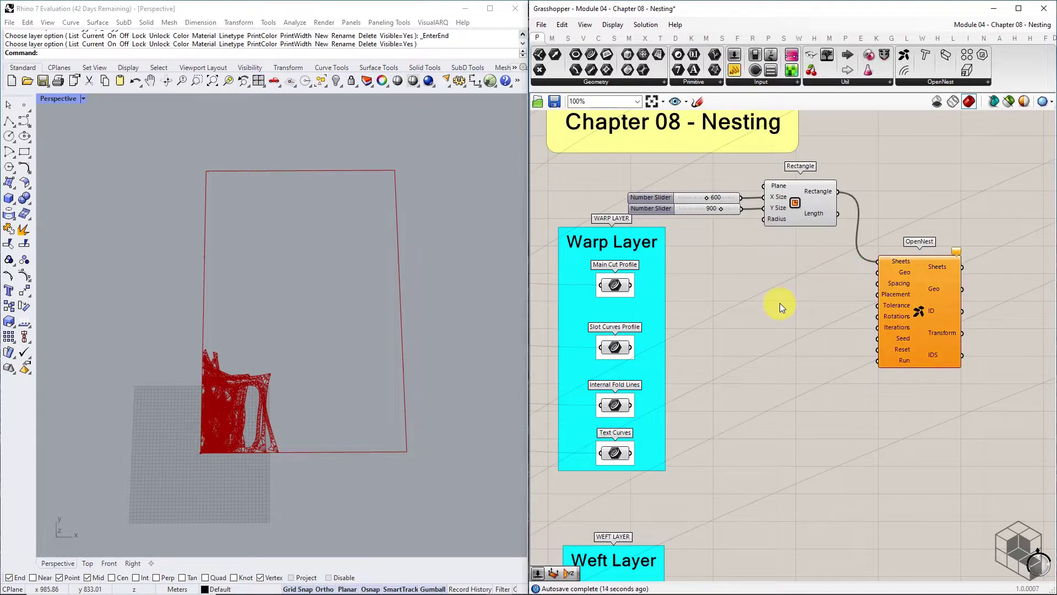
Place a copy of the 600 slider beside OpenNest, set it to 2, and connect it to the Spacing input
{"action": "scroll", "coordinate": [259, 375], "scroll_direction": "up", "scroll_amount": 10}
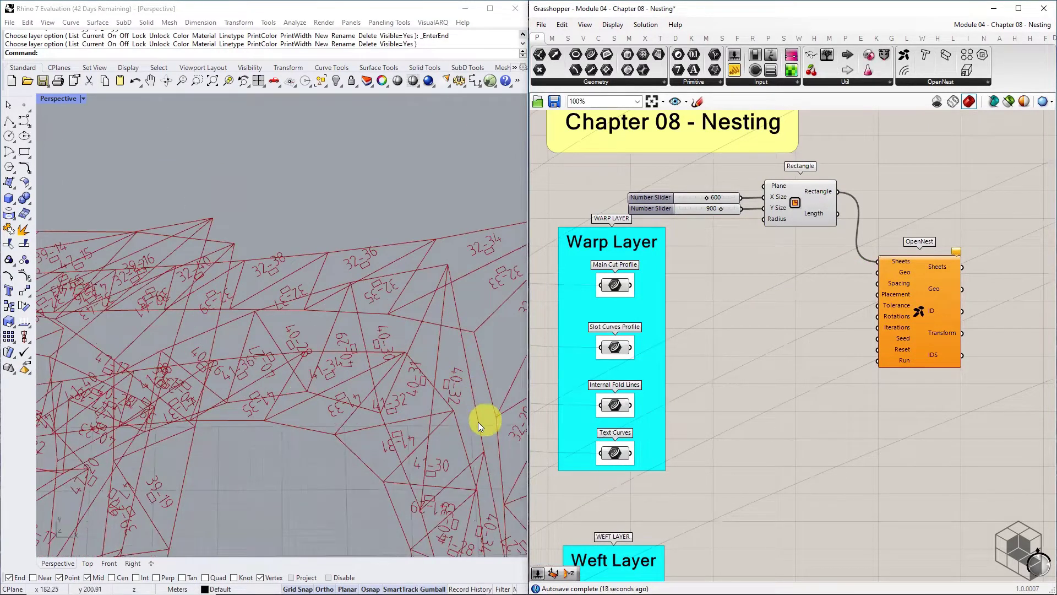
{"action": "scroll", "coordinate": [896, 294], "scroll_direction": "up", "scroll_amount": 2}
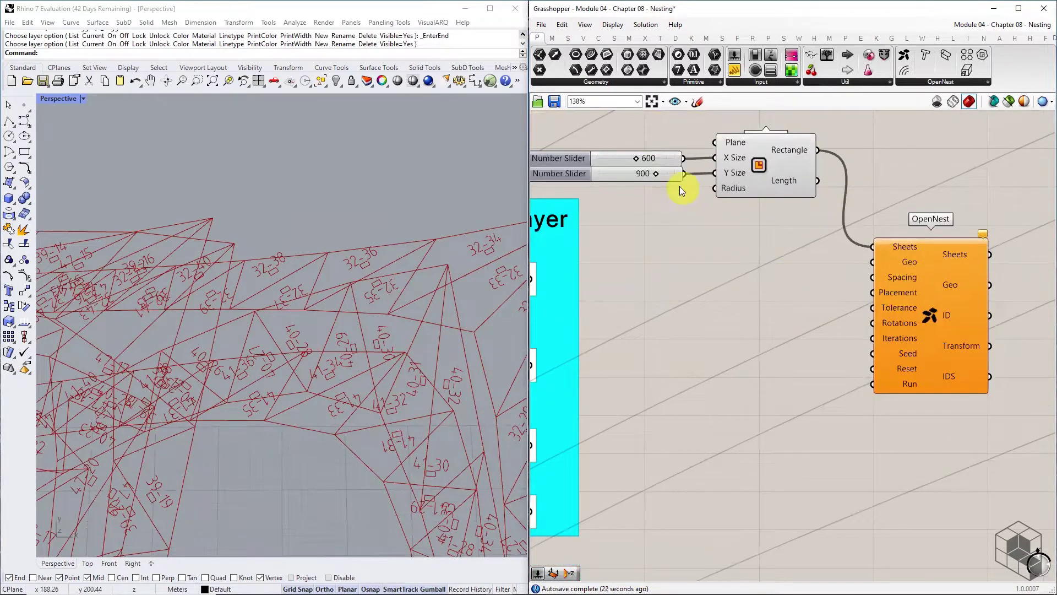
{"action": "left_click_drag", "start_coordinate": [667, 158], "coordinate": [813, 274], "text": "alt"}
{"action": "left_click", "coordinate": [811, 309]}
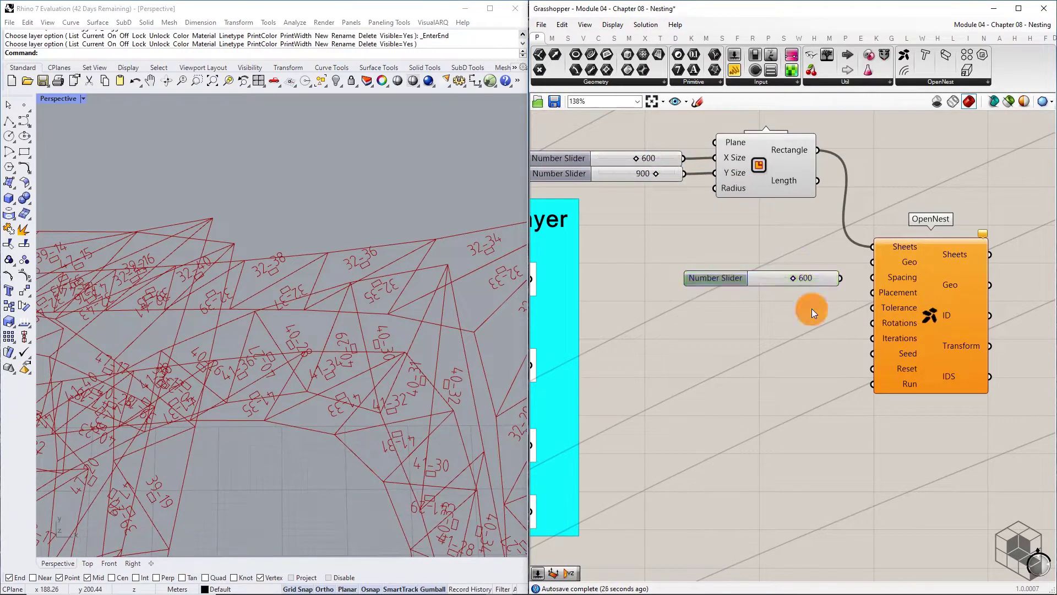
{"action": "double_click", "coordinate": [811, 278]}
{"action": "type", "text": "2"}
{"action": "left_click", "coordinate": [825, 279]}
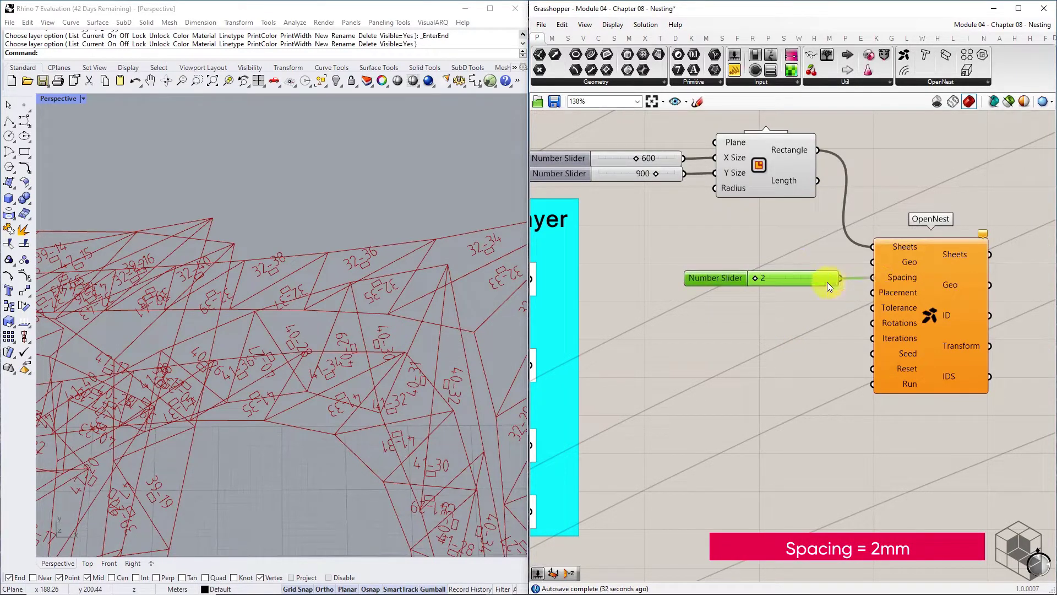
{"action": "left_click_drag", "start_coordinate": [811, 279], "coordinate": [814, 278]}
{"action": "left_click", "coordinate": [801, 306]}
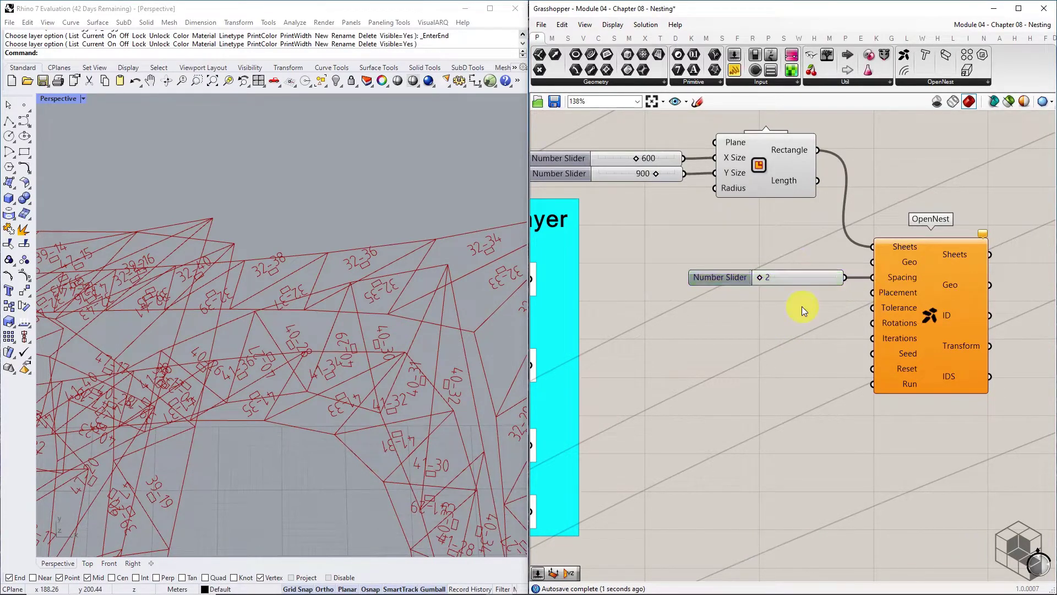
Add a Boolean Toggle beside OpenNest and connect it to the Run input
{"action": "left_click", "coordinate": [761, 84]}
{"action": "left_click_drag", "start_coordinate": [777, 96], "coordinate": [777, 138]}
{"action": "left_click_drag", "start_coordinate": [760, 383], "coordinate": [765, 383]}
{"action": "left_click", "coordinate": [754, 380]}
{"action": "scroll", "coordinate": [758, 375], "scroll_direction": "down", "scroll_amount": 1}
{"action": "right_click_drag", "start_coordinate": [732, 354], "coordinate": [777, 311]}
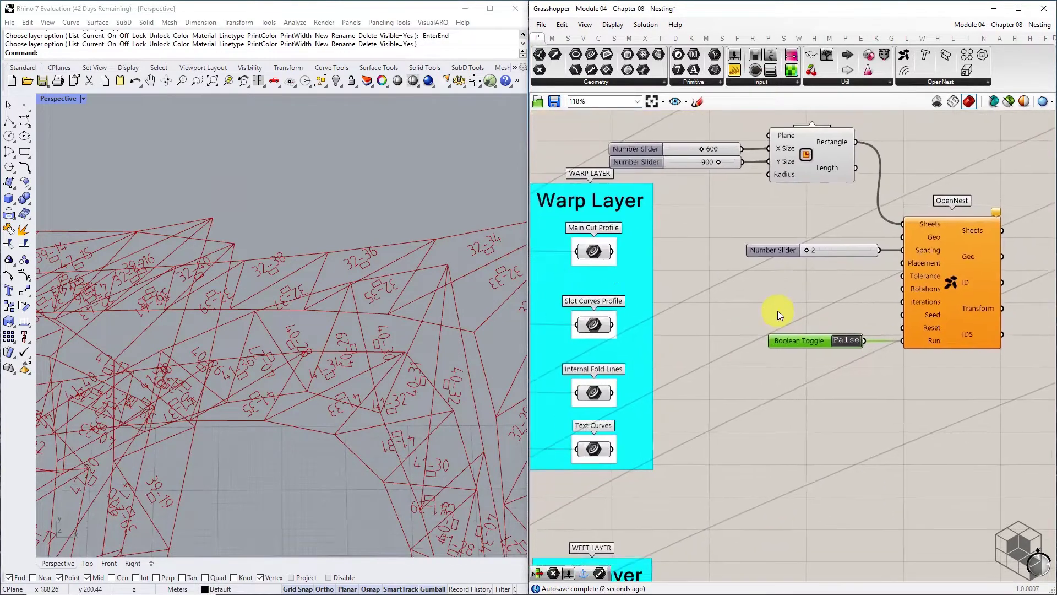
Flatten the Warp Layer's Main Cut Profile parameter and connect it to OpenNest's Geo input
{"action": "right_click", "coordinate": [595, 252]}
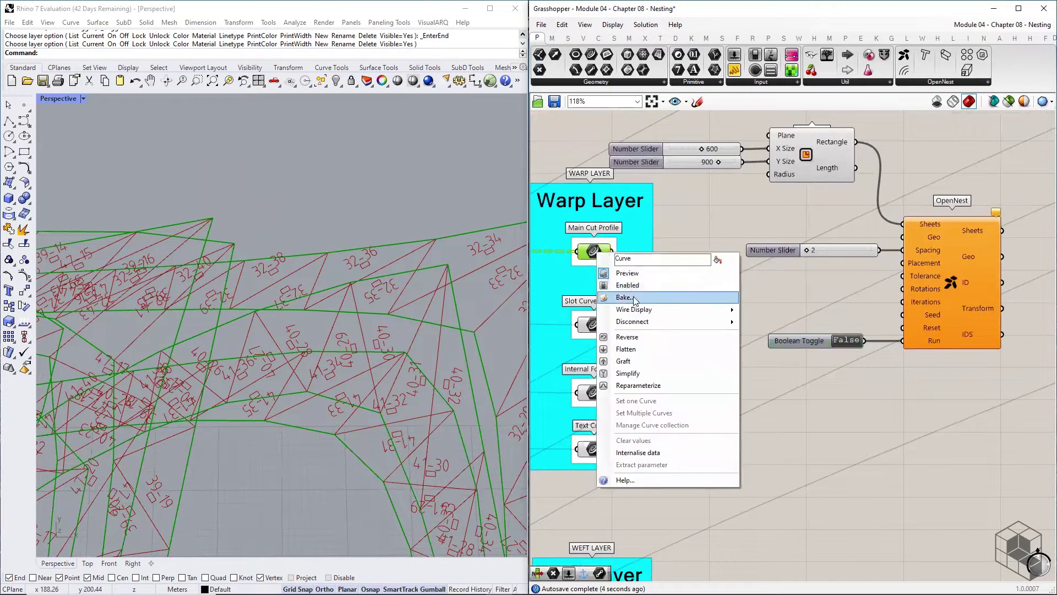
{"action": "left_click", "coordinate": [638, 350]}
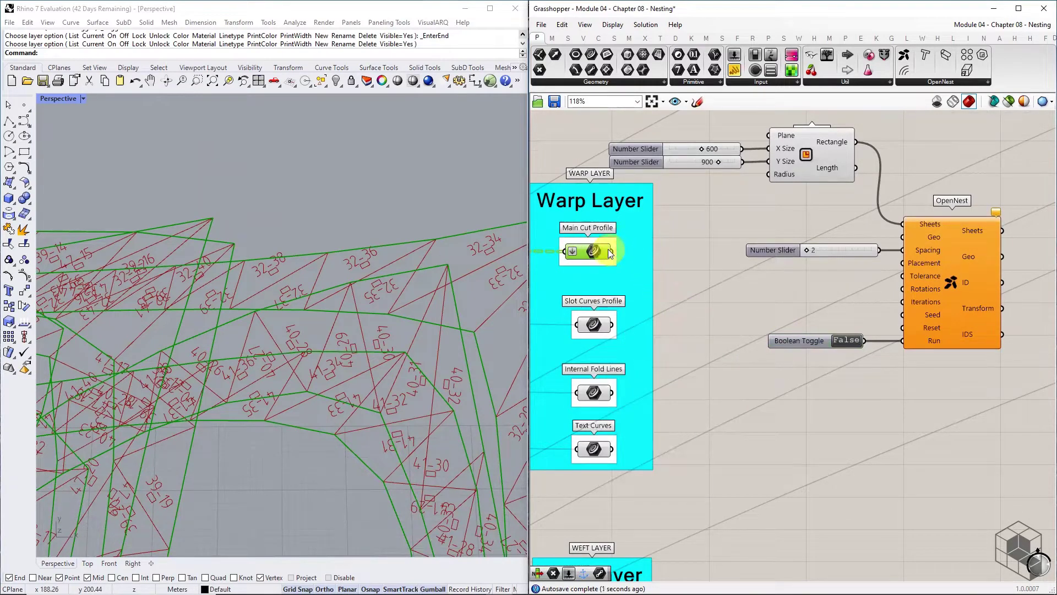
{"action": "left_click_drag", "start_coordinate": [612, 250], "coordinate": [902, 237]}
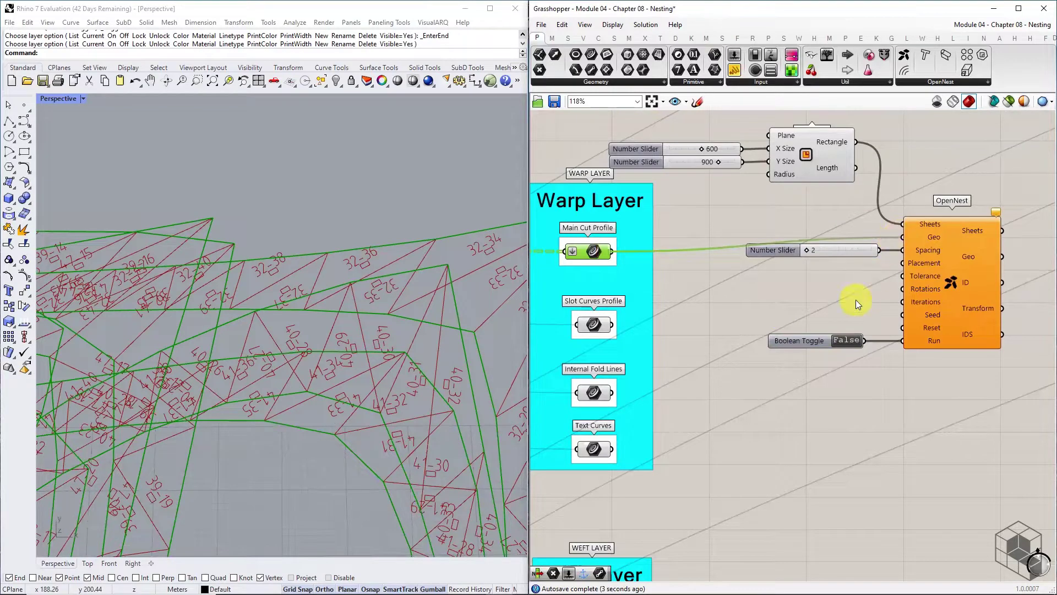
Switch the Boolean Toggle to True to run the OpenNest solver and view the nested sheets in the viewport
{"action": "double_click", "coordinate": [841, 339]}
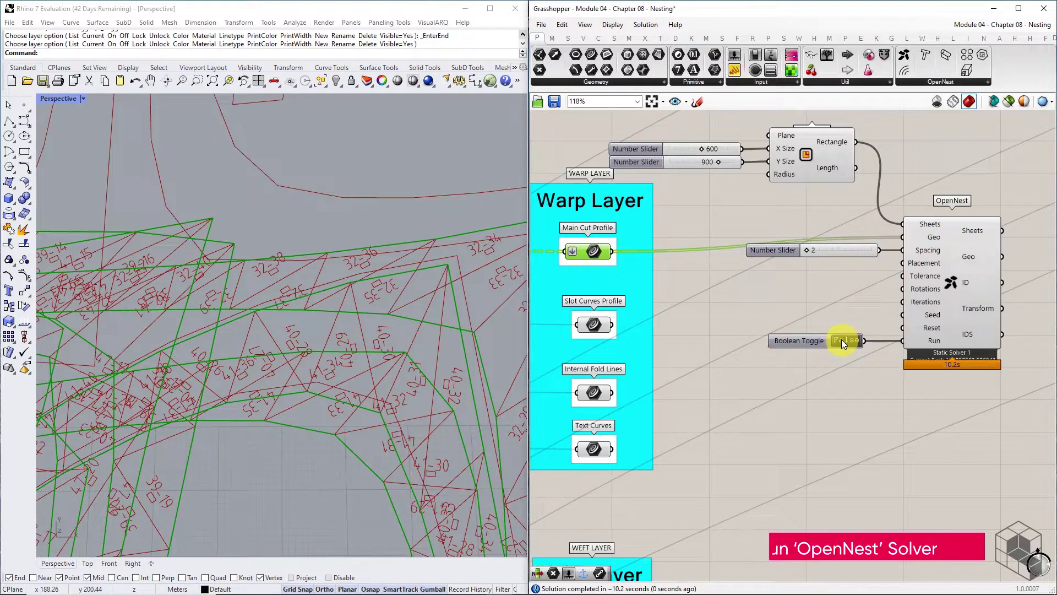
{"action": "double_click", "coordinate": [841, 340]}
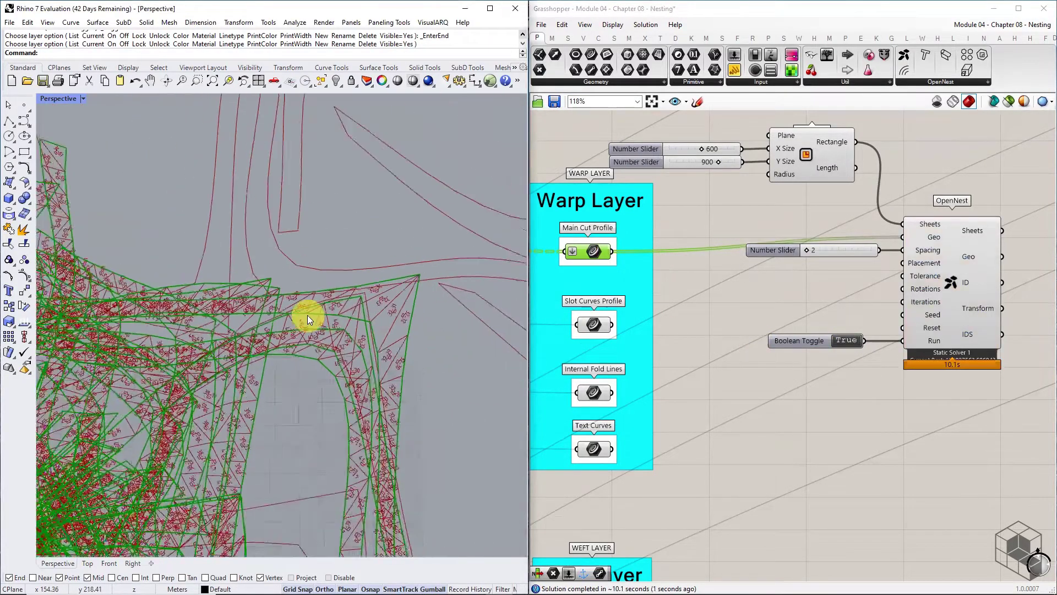
{"action": "scroll", "coordinate": [307, 314], "scroll_direction": "down", "scroll_amount": 6}
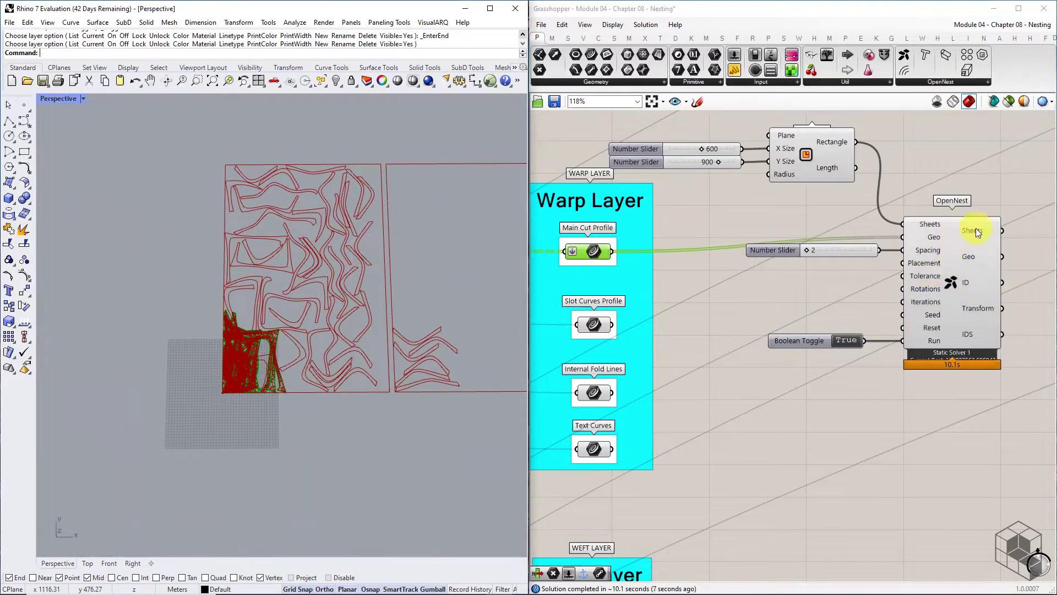
Place a Curve parameter beside OpenNest, connect the Sheets output to it, and view both sheet outlines in the viewport
{"action": "mouse_move", "coordinate": [978, 232]}
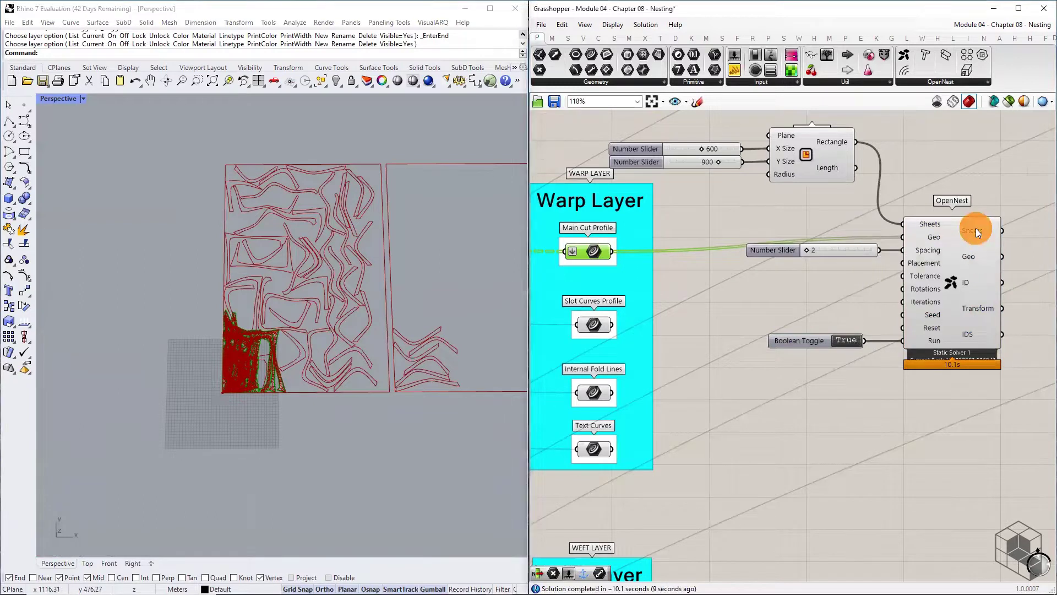
{"action": "right_click_drag", "start_coordinate": [970, 229], "coordinate": [766, 217]}
{"action": "left_click_drag", "start_coordinate": [633, 91], "coordinate": [912, 220]}
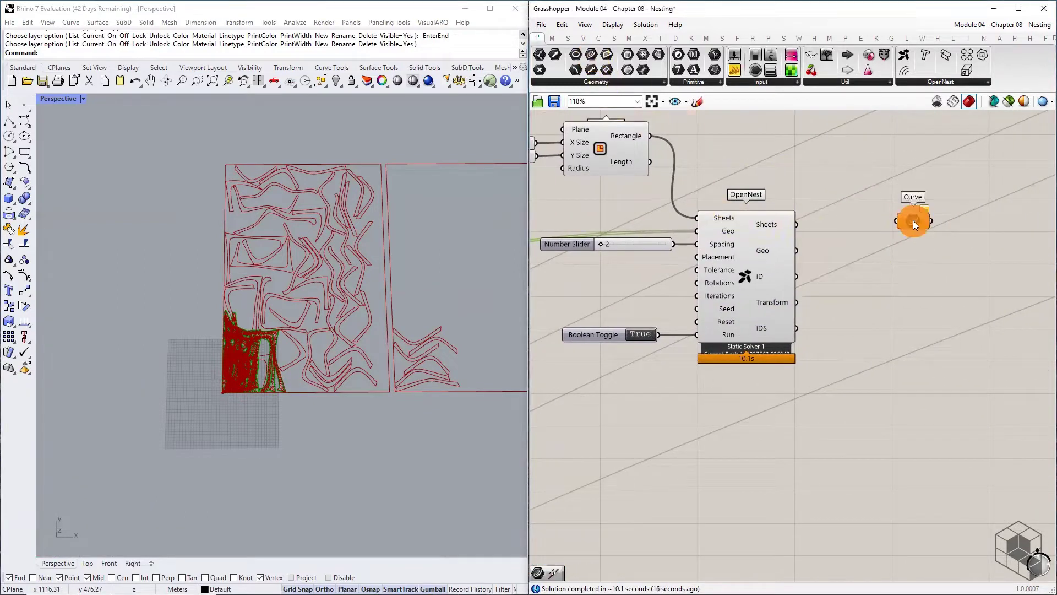
{"action": "left_click_drag", "start_coordinate": [797, 224], "coordinate": [922, 224]}
{"action": "scroll", "coordinate": [139, 289], "scroll_direction": "down", "scroll_amount": 4}
{"action": "scroll", "coordinate": [286, 235], "scroll_direction": "up", "scroll_amount": 4}
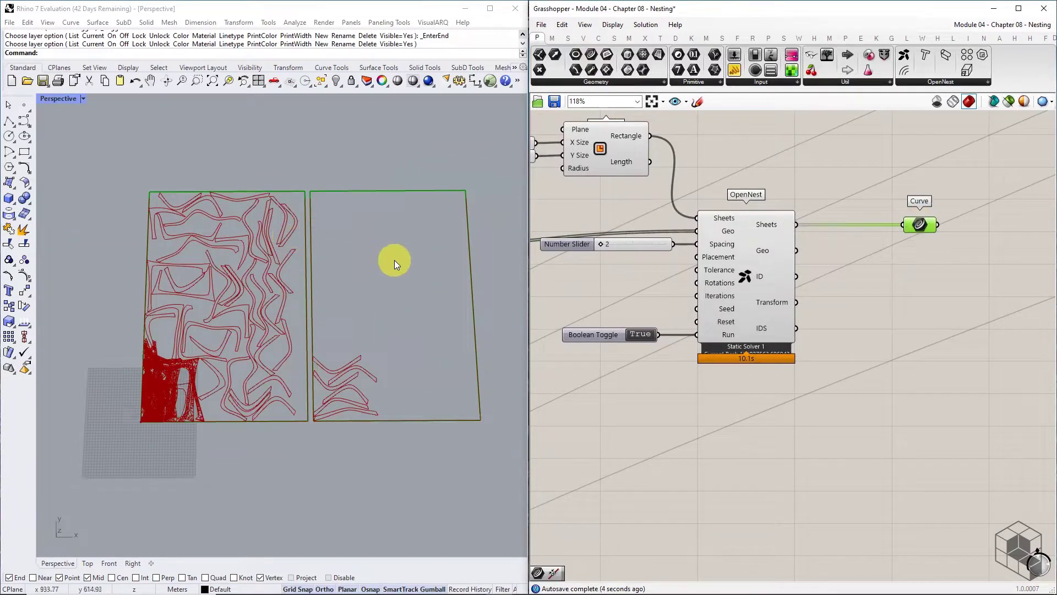
{"action": "mouse_move", "coordinate": [351, 263]}
{"action": "left_mouse_down"}
{"action": "mouse_move", "coordinate": [370, 266]}
{"action": "mouse_move", "coordinate": [374, 285]}
{"action": "left_mouse_up"}
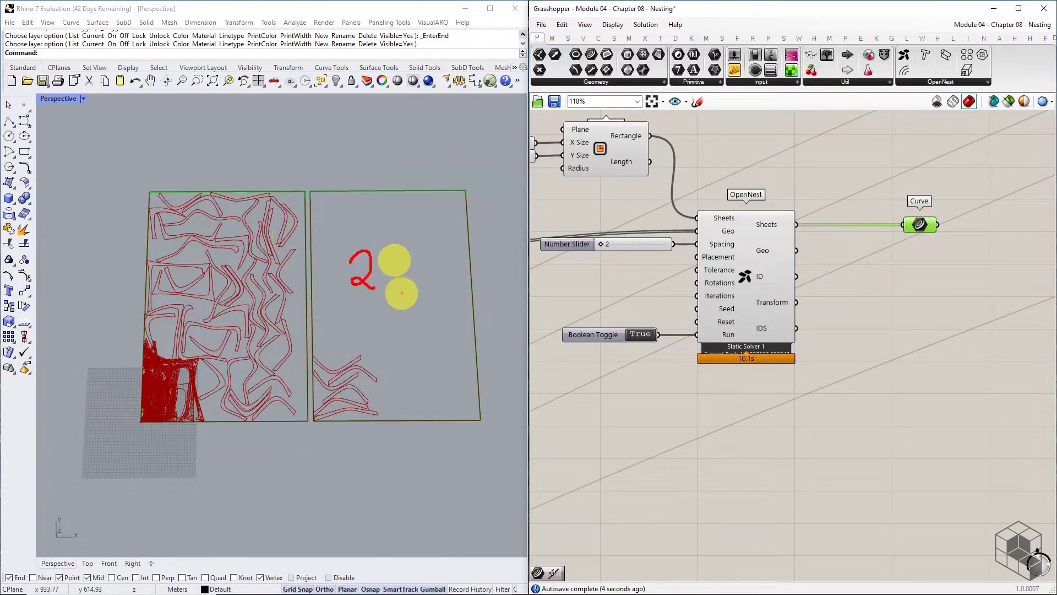
{"action": "key", "text": "Escape"}
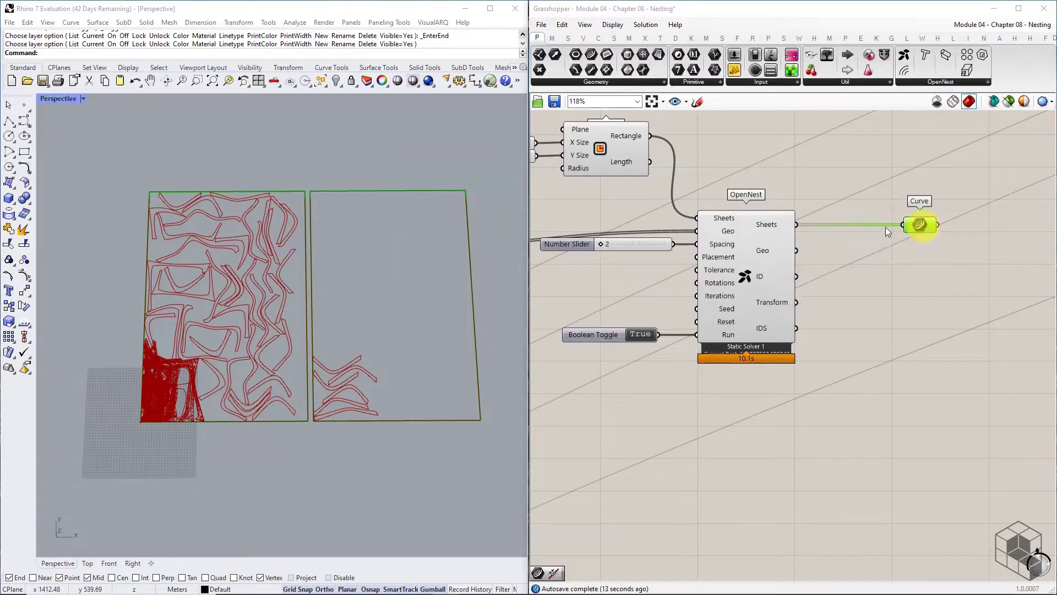
Add a second Curve parameter beside OpenNest and connect the component's Geo output to it
{"action": "mouse_move", "coordinate": [762, 254]}
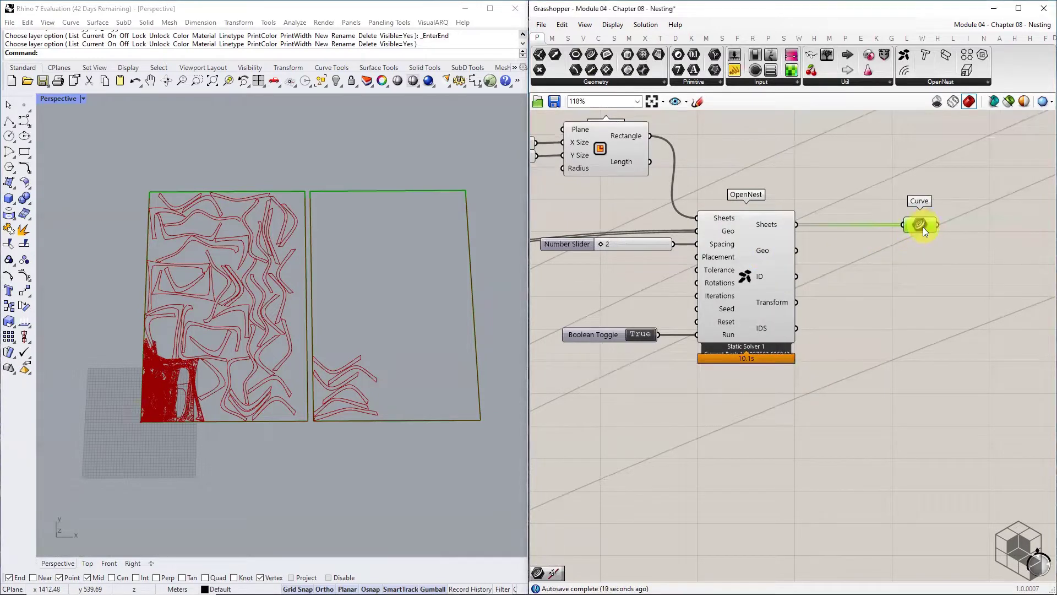
{"action": "left_click_drag", "start_coordinate": [923, 227], "coordinate": [797, 251], "text": "alt"}
{"action": "left_click_drag", "start_coordinate": [960, 271], "coordinate": [975, 252]}
{"action": "right_click_drag", "start_coordinate": [974, 251], "coordinate": [832, 265]}
{"action": "left_click_drag", "start_coordinate": [831, 266], "coordinate": [921, 262]}
Group the Curve parameter fed by OpenNest's Geo output and name the group Main Cut Profile
{"action": "middle_click", "coordinate": [921, 262]}
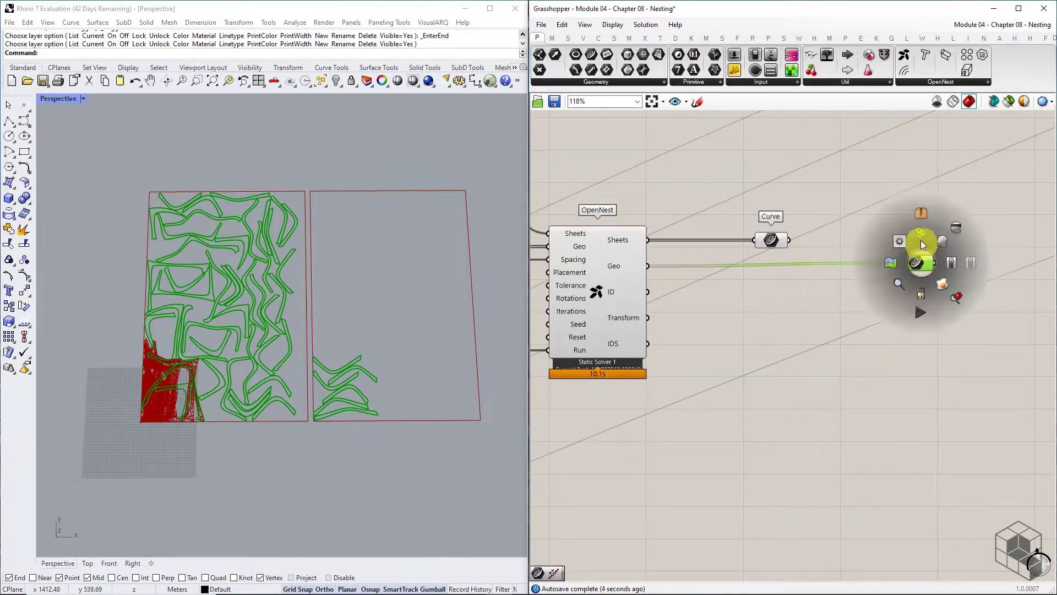
{"action": "left_click", "coordinate": [921, 236]}
{"action": "right_click", "coordinate": [921, 248]}
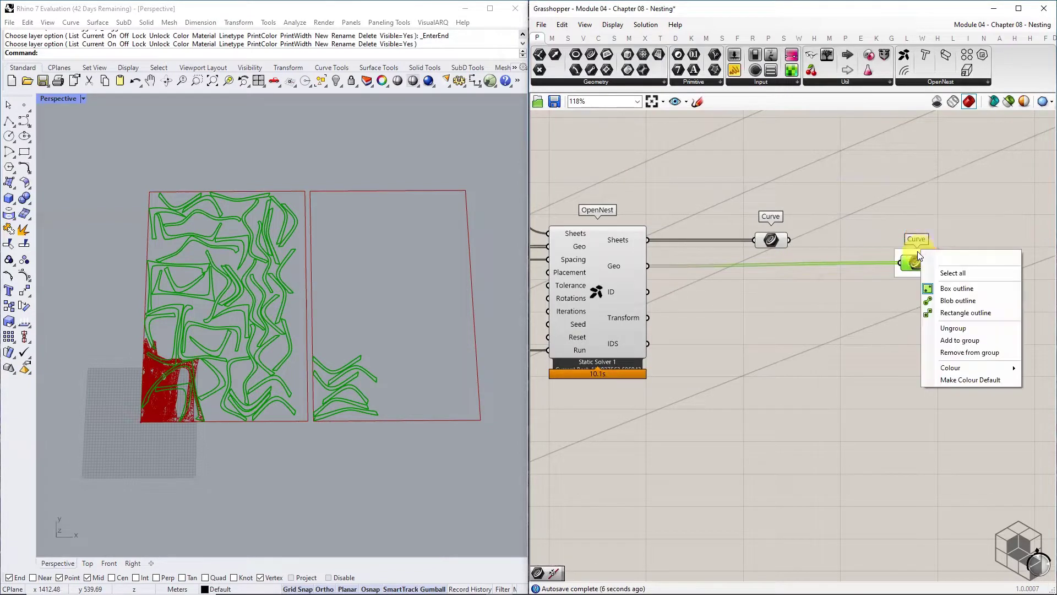
{"action": "type", "text": "Main Cut"}
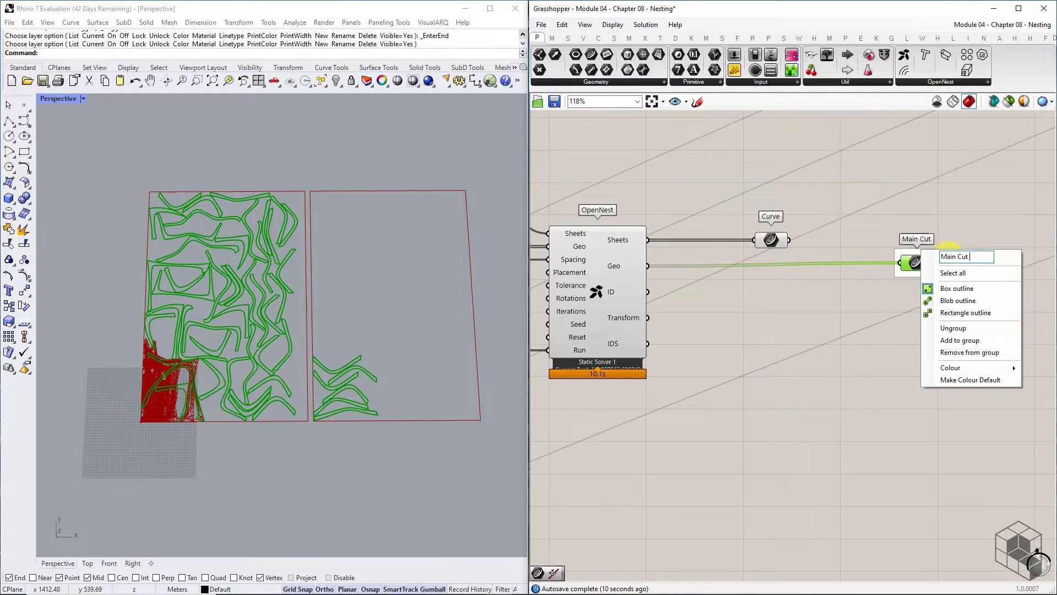
{"action": "type", "text": " Profile"}
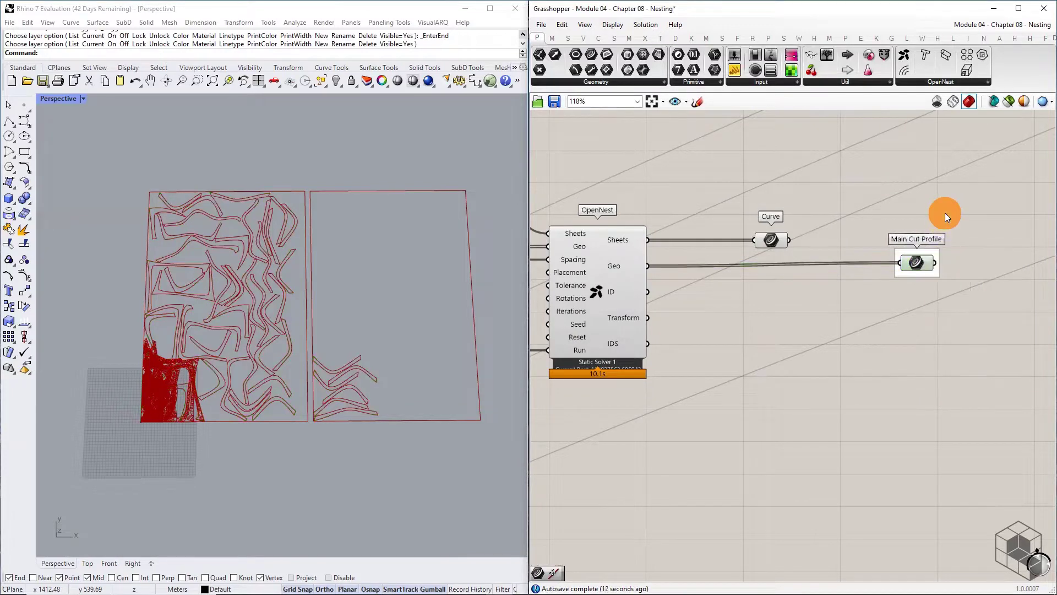
Inspect the Warp Layer's slot curves, fold lines and text curves in the viewport, and check OpenNest's Transform output
{"action": "right_click_drag", "start_coordinate": [679, 319], "coordinate": [1038, 306]}
{"action": "left_click", "coordinate": [623, 310]}
{"action": "left_click", "coordinate": [618, 380]}
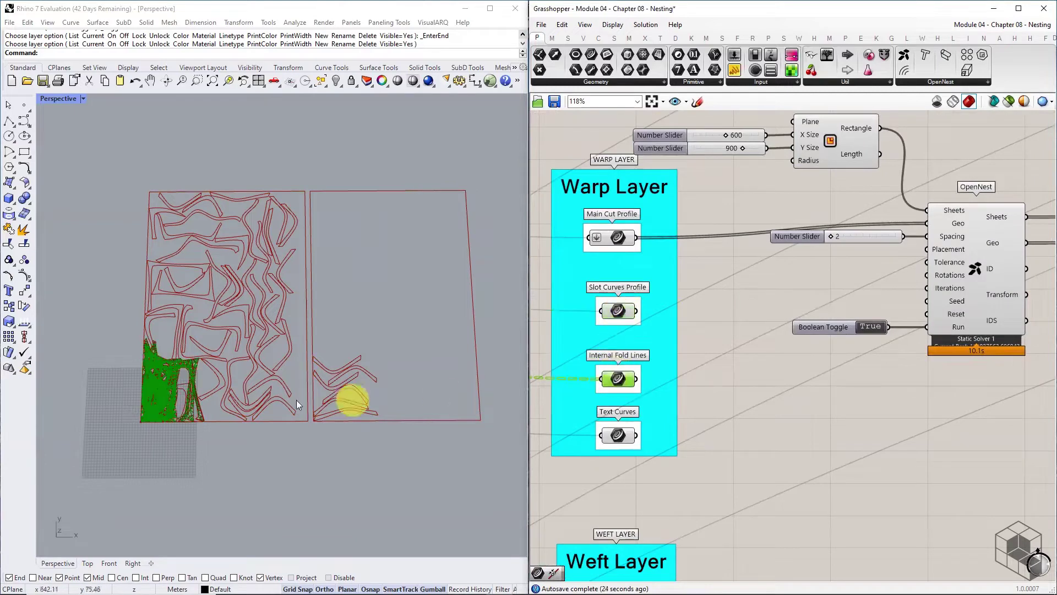
{"action": "scroll", "coordinate": [261, 399], "scroll_direction": "up", "scroll_amount": 5}
{"action": "left_click", "coordinate": [618, 436]}
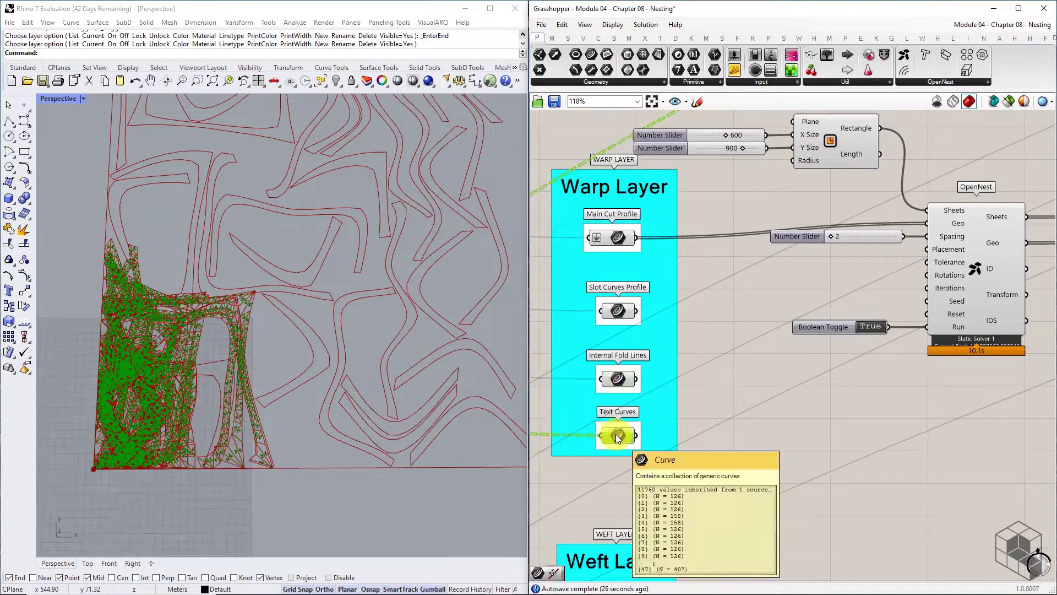
{"action": "right_click_drag", "start_coordinate": [1007, 325], "coordinate": [690, 318]}
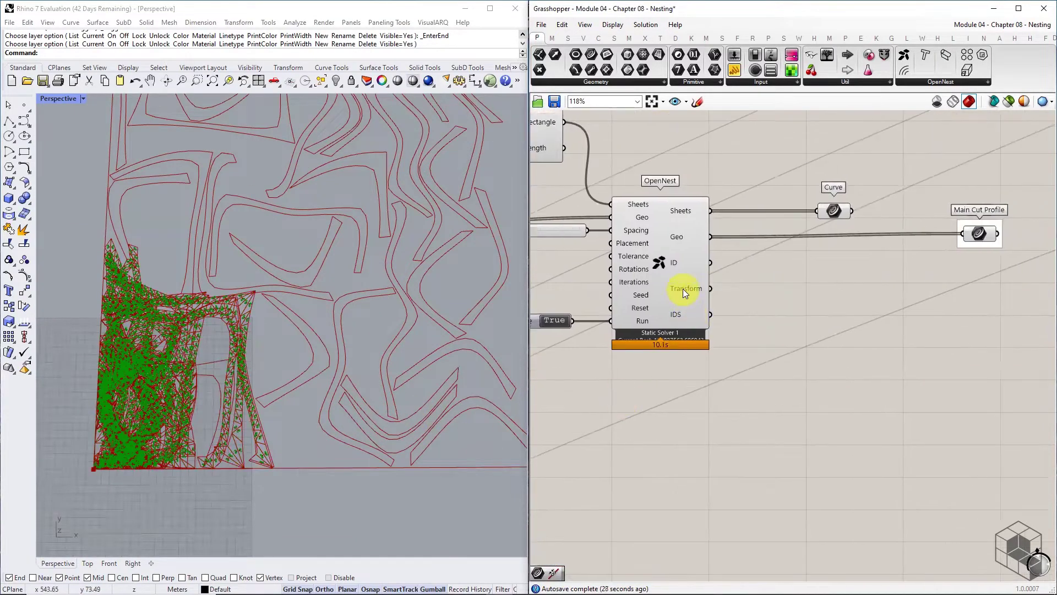
{"action": "mouse_move", "coordinate": [683, 289]}
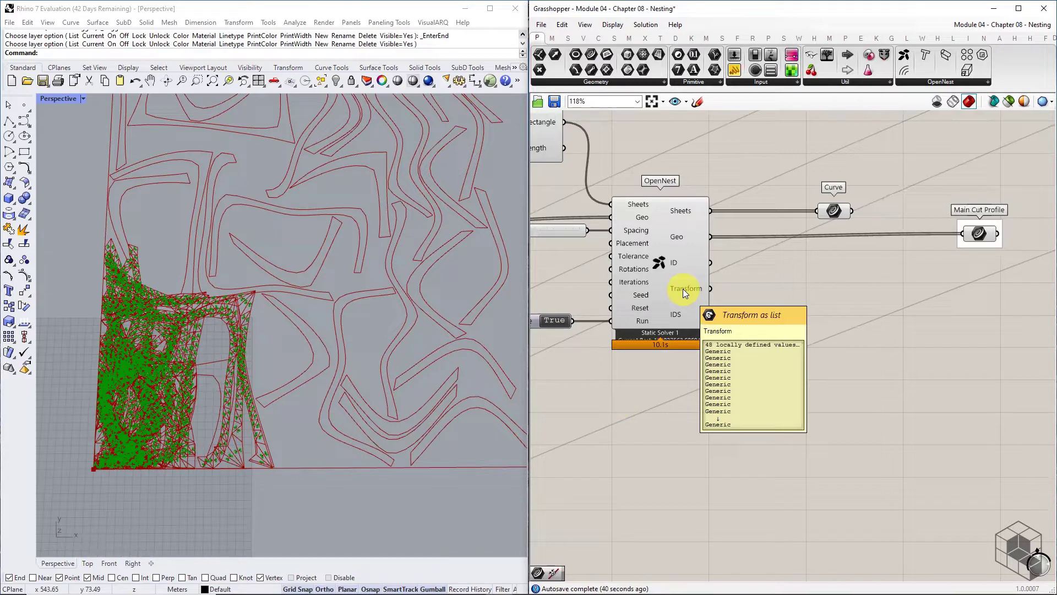
Place a Transform component on the canvas beside OpenNest, below the Main Cut Profile group
{"action": "left_click", "coordinate": [660, 38]}
{"action": "left_click", "coordinate": [780, 82]}
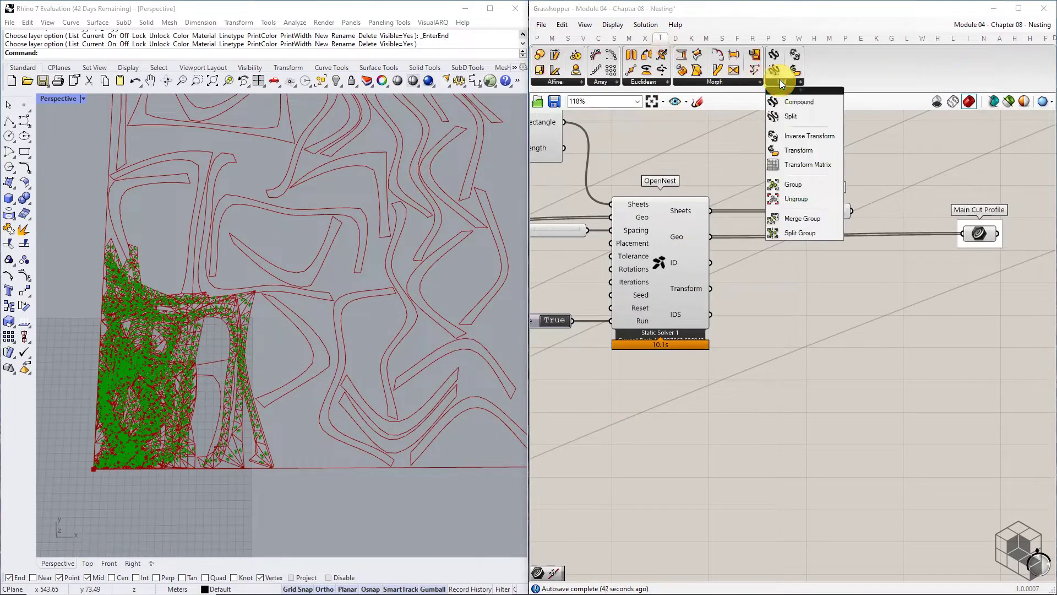
{"action": "left_click", "coordinate": [802, 150]}
{"action": "left_click", "coordinate": [859, 305]}
{"action": "left_click_drag", "start_coordinate": [857, 306], "coordinate": [897, 305]}
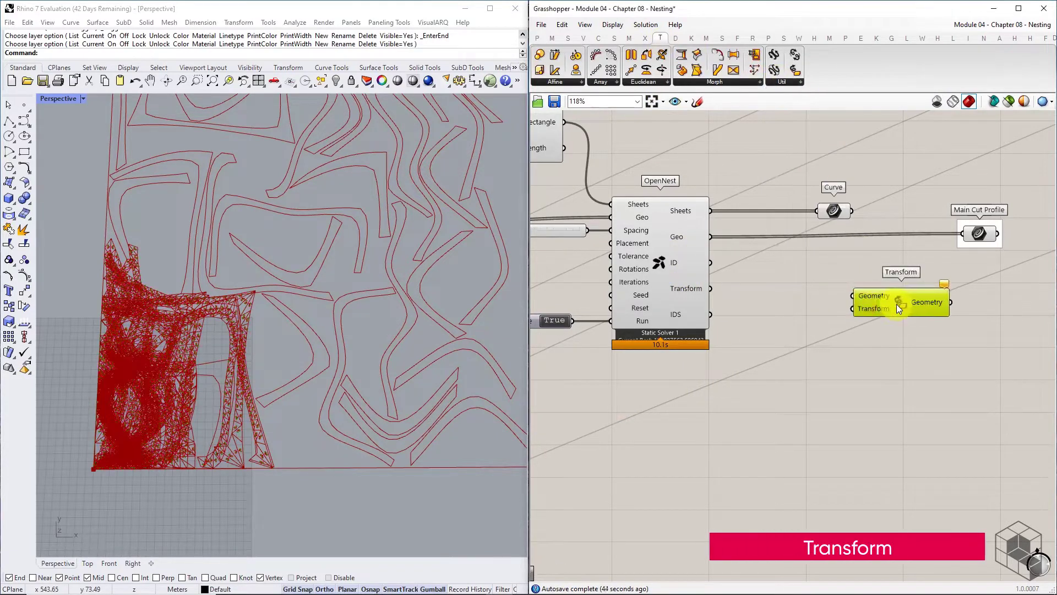
{"action": "left_click", "coordinate": [786, 306]}
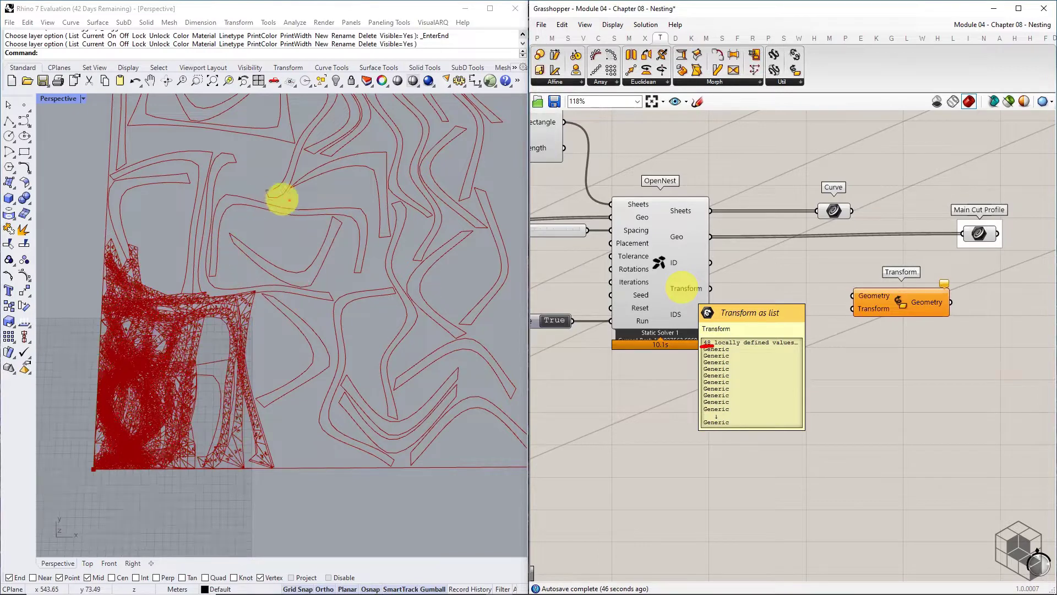
Move OpenNest, its Spacing slider and the Boolean Toggle slightly down the canvas
{"action": "right_click_drag", "start_coordinate": [627, 278], "coordinate": [862, 267]}
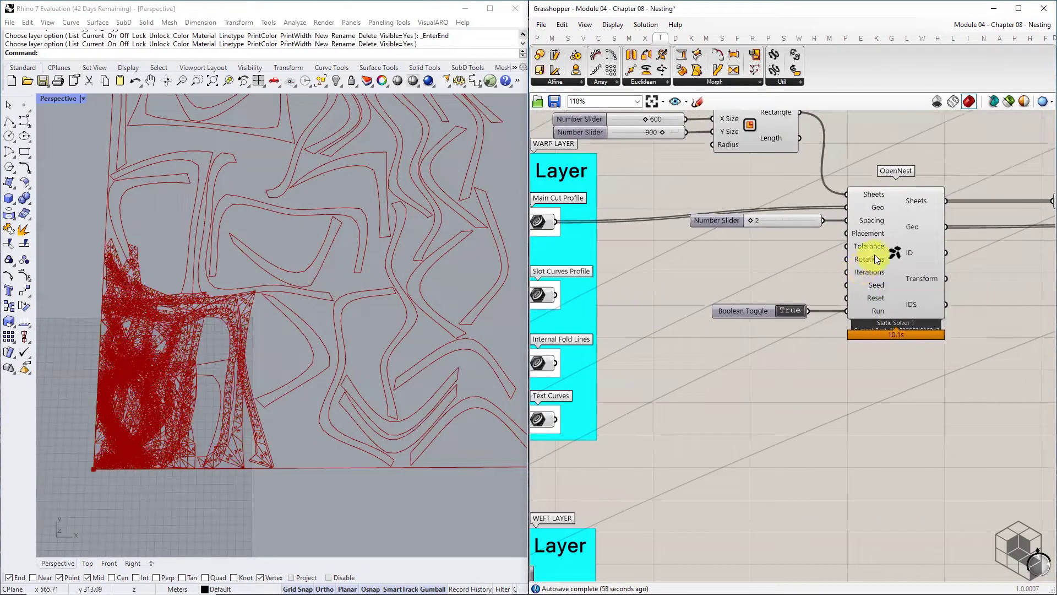
{"action": "left_click_drag", "start_coordinate": [875, 254], "coordinate": [877, 263]}
{"action": "left_click_drag", "start_coordinate": [797, 225], "coordinate": [797, 234]}
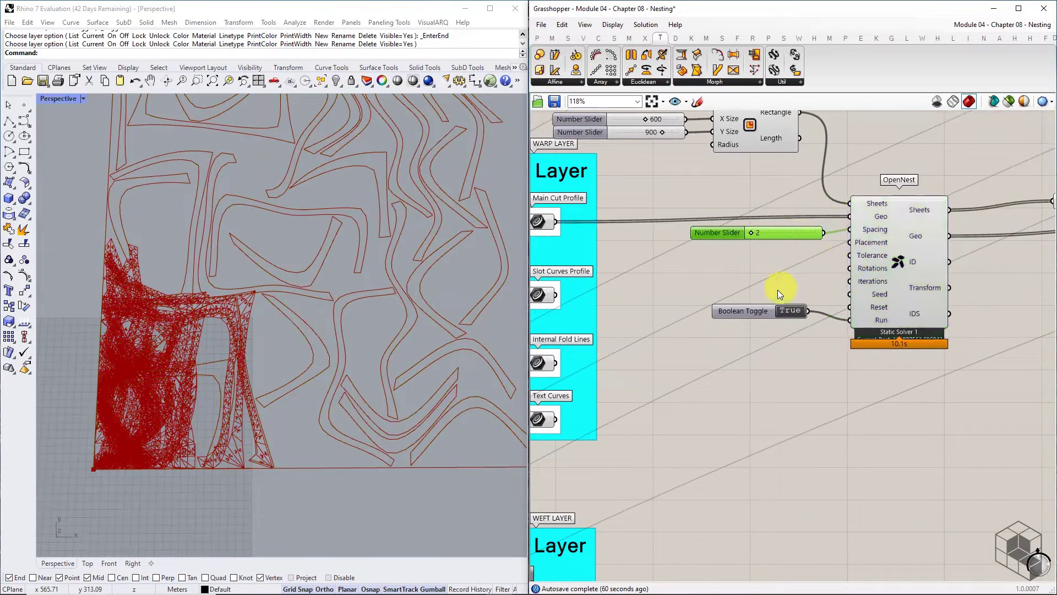
{"action": "left_click_drag", "start_coordinate": [760, 308], "coordinate": [760, 316]}
Examine the data tree structures of the Warp Layer's Slot Curves Profile, Internal Fold Lines and Text Curves parameters
{"action": "right_click_drag", "start_coordinate": [639, 303], "coordinate": [835, 272]}
{"action": "scroll", "coordinate": [830, 270], "scroll_direction": "up", "scroll_amount": 4}
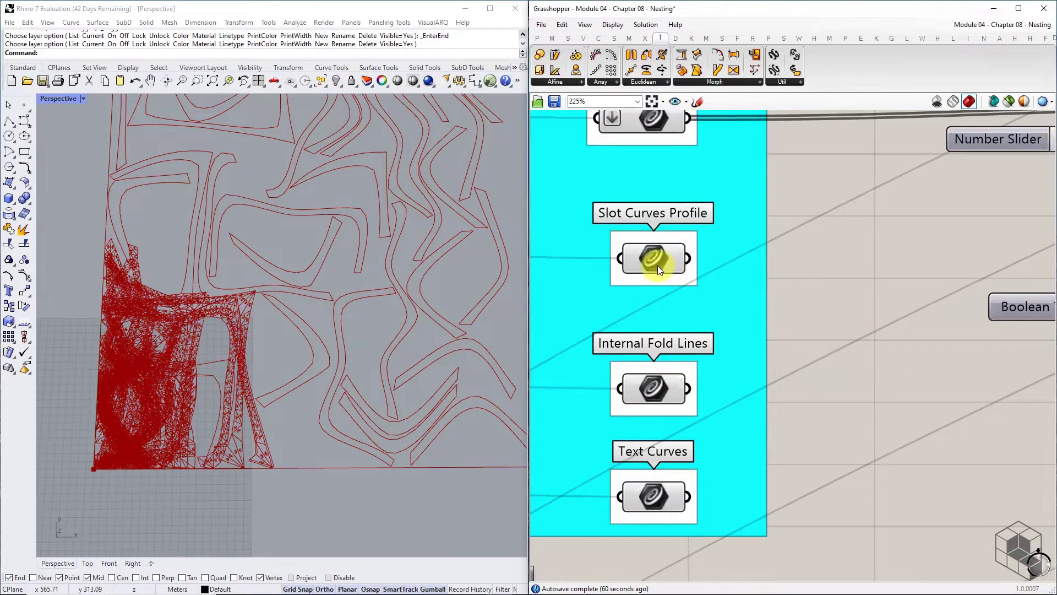
{"action": "mouse_move", "coordinate": [657, 267]}
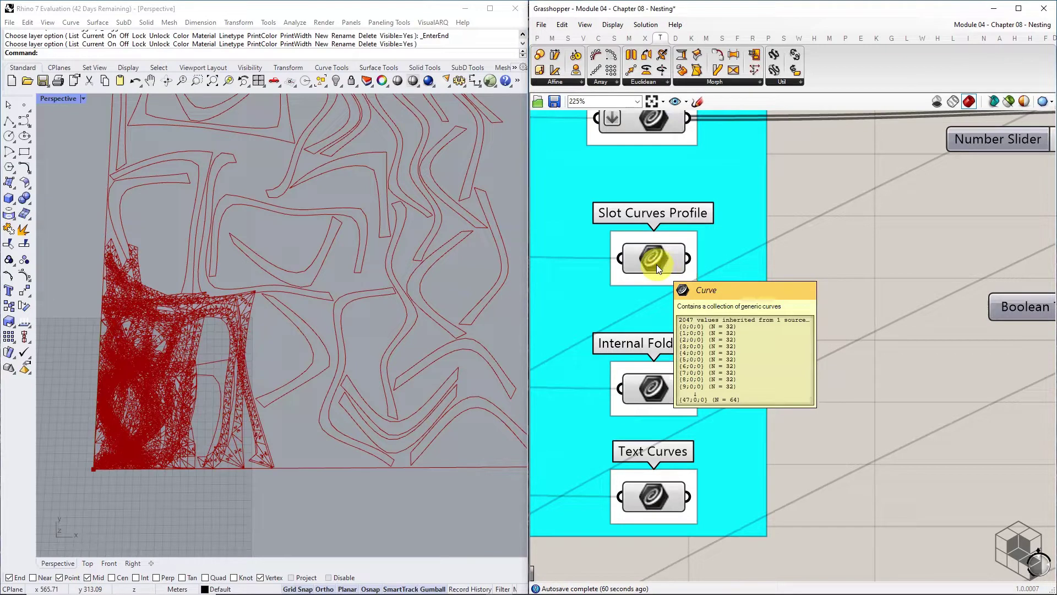
{"action": "mouse_move", "coordinate": [661, 391]}
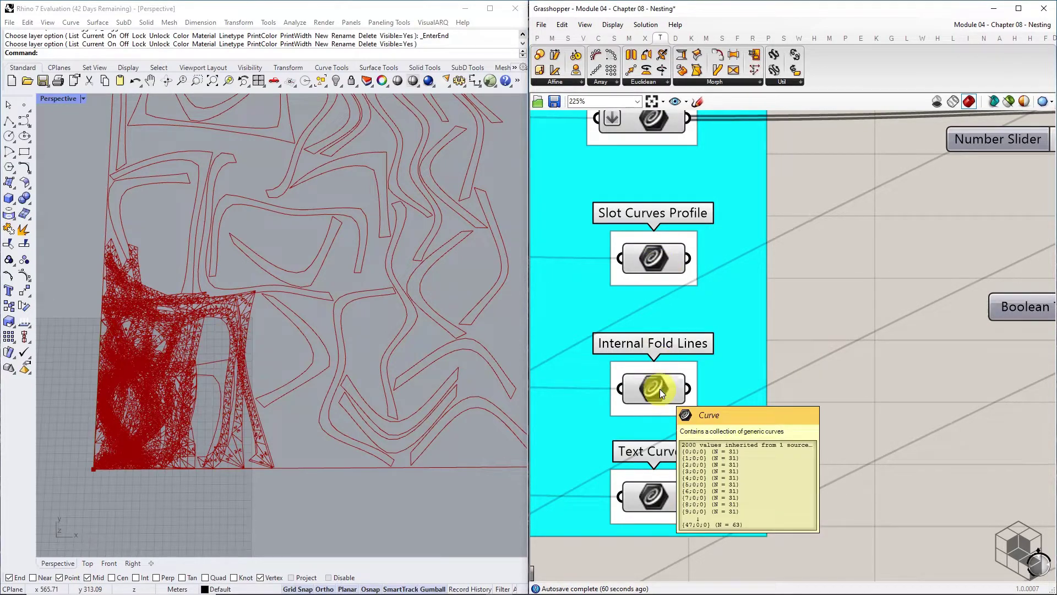
{"action": "mouse_move", "coordinate": [660, 507]}
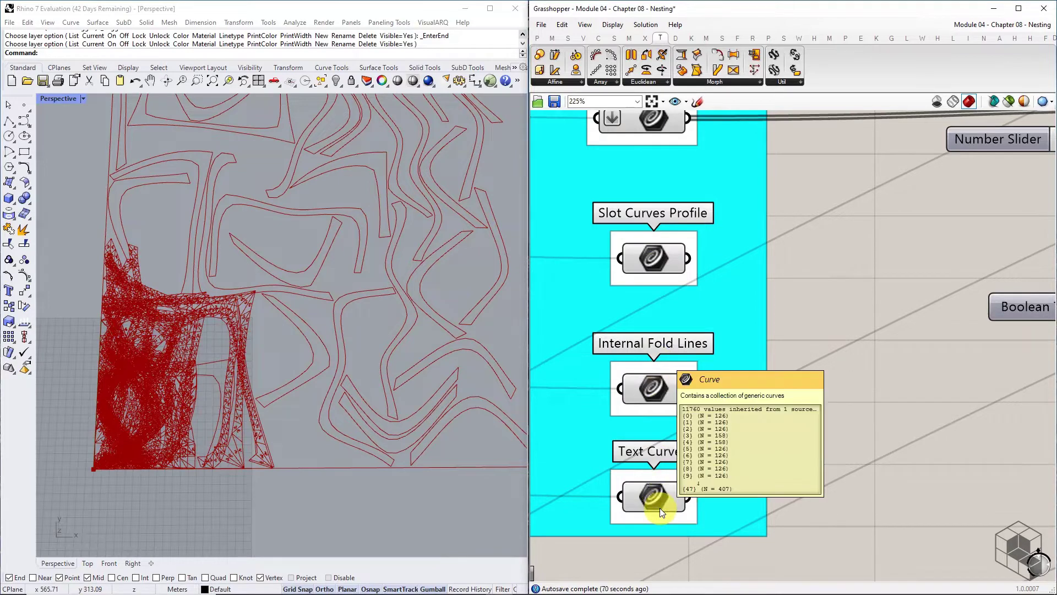
Connect the Warp Layer's Slot Curves Profile to the Transform component's Geometry input
{"action": "right_click_drag", "start_coordinate": [960, 405], "coordinate": [663, 340]}
{"action": "scroll", "coordinate": [663, 340], "scroll_direction": "down", "scroll_amount": 4}
{"action": "right_click_drag", "start_coordinate": [937, 345], "coordinate": [719, 357]}
{"action": "scroll", "coordinate": [749, 344], "scroll_direction": "down", "scroll_amount": 2}
{"action": "right_click_drag", "start_coordinate": [749, 303], "coordinate": [866, 277]}
{"action": "right_click_drag", "start_coordinate": [639, 255], "coordinate": [678, 249]}
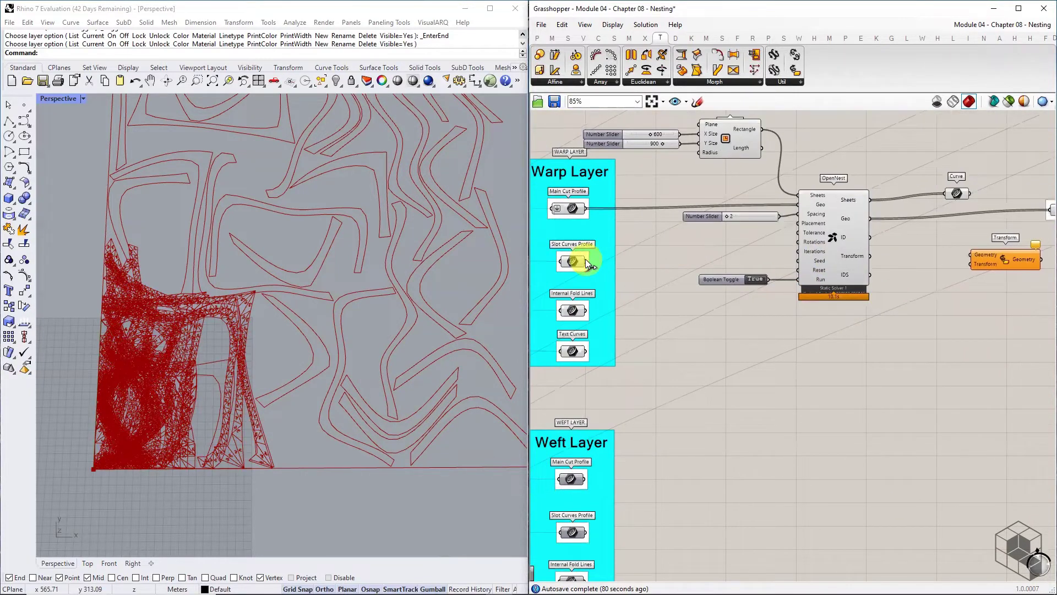
{"action": "left_click_drag", "start_coordinate": [586, 260], "coordinate": [1017, 263]}
{"action": "right_click_drag", "start_coordinate": [1016, 264], "coordinate": [765, 277]}
{"action": "left_click_drag", "start_coordinate": [765, 277], "coordinate": [727, 277]}
Move the Curve parameter fed by the Sheets output into line above the Main Cut Profile group
{"action": "left_click_drag", "start_coordinate": [815, 223], "coordinate": [887, 227]}
{"action": "left_click_drag", "start_coordinate": [706, 207], "coordinate": [886, 216]}
{"action": "left_click", "coordinate": [887, 225]}
Graft the Transform component's Transform input, connect OpenNest's Transform output to it, and check the nested slots up close
{"action": "scroll", "coordinate": [653, 274], "scroll_direction": "up", "scroll_amount": 2}
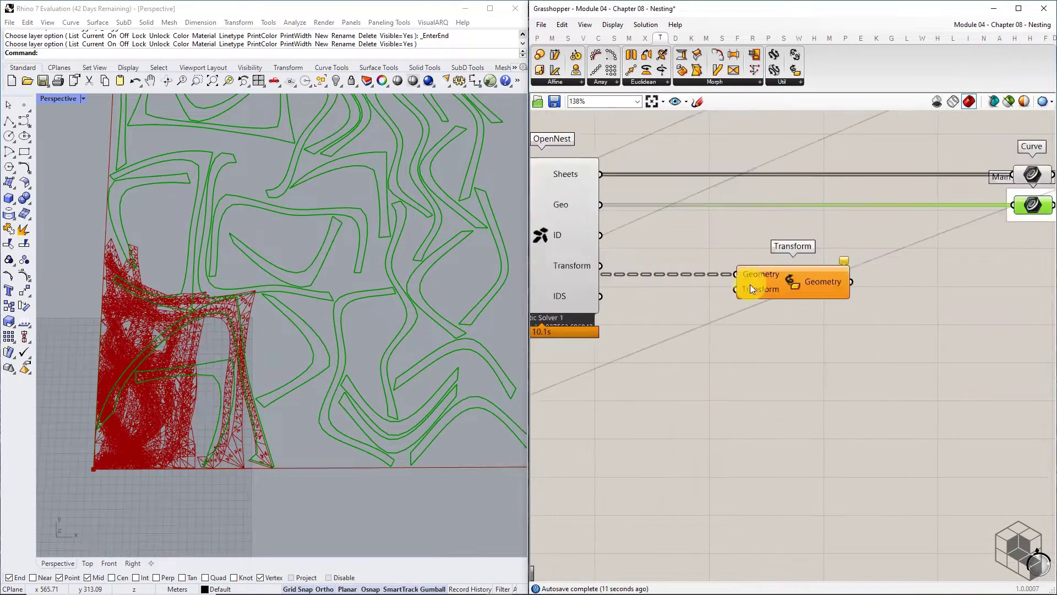
{"action": "left_click", "coordinate": [758, 288]}
{"action": "right_click", "coordinate": [759, 288]}
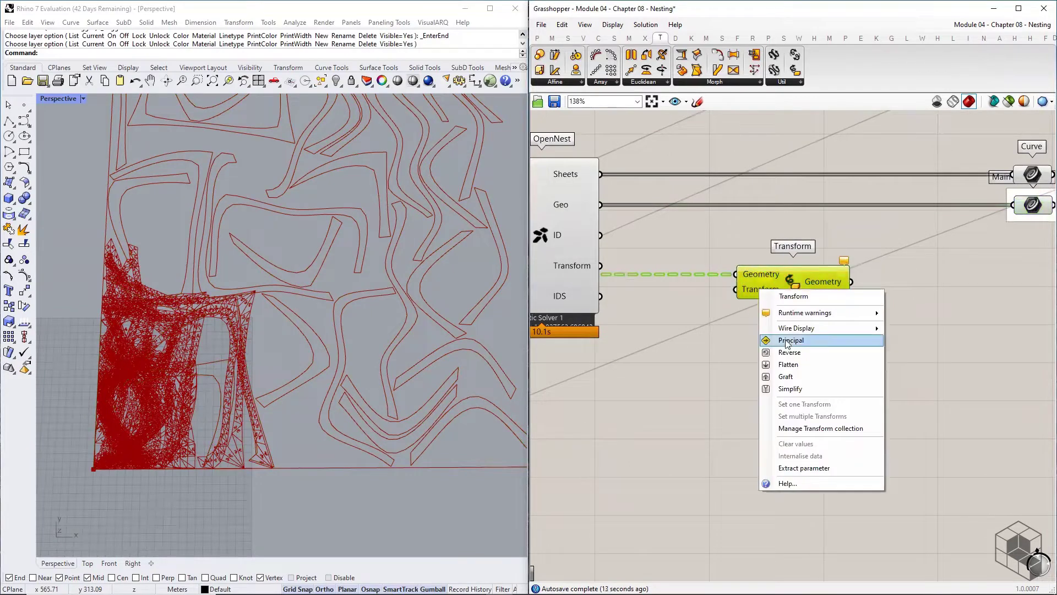
{"action": "left_click", "coordinate": [786, 376]}
{"action": "left_click", "coordinate": [724, 345]}
{"action": "right_click_drag", "start_coordinate": [650, 297], "coordinate": [723, 295]}
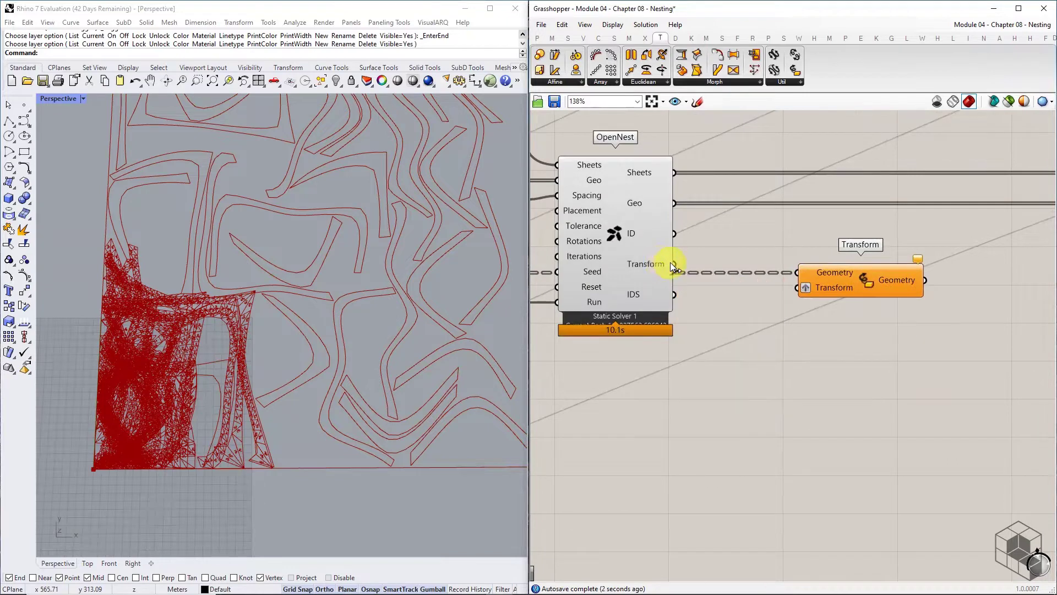
{"action": "left_click_drag", "start_coordinate": [670, 263], "coordinate": [785, 288]}
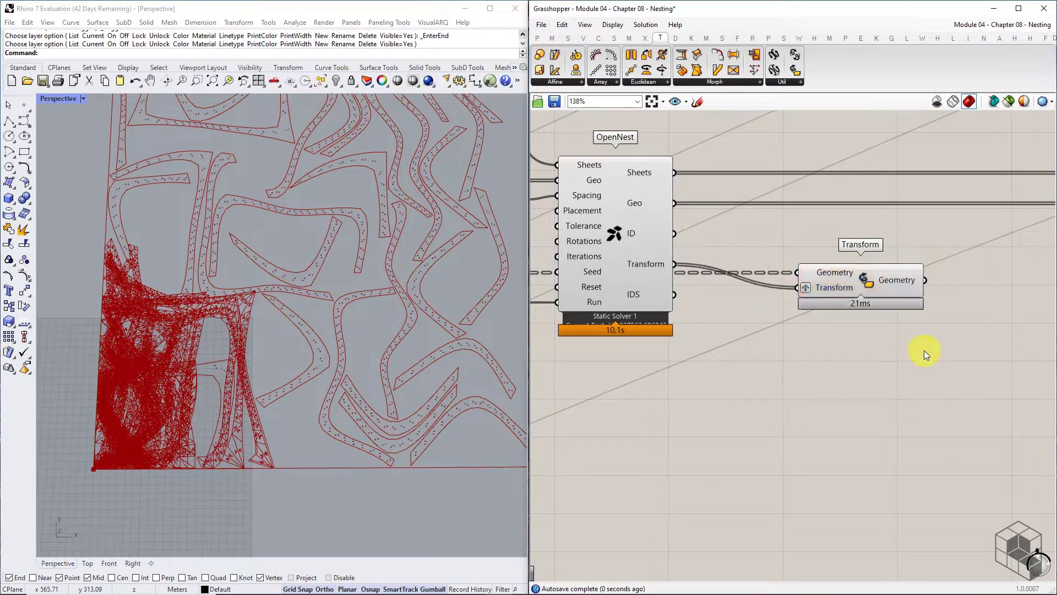
{"action": "left_click", "coordinate": [891, 280]}
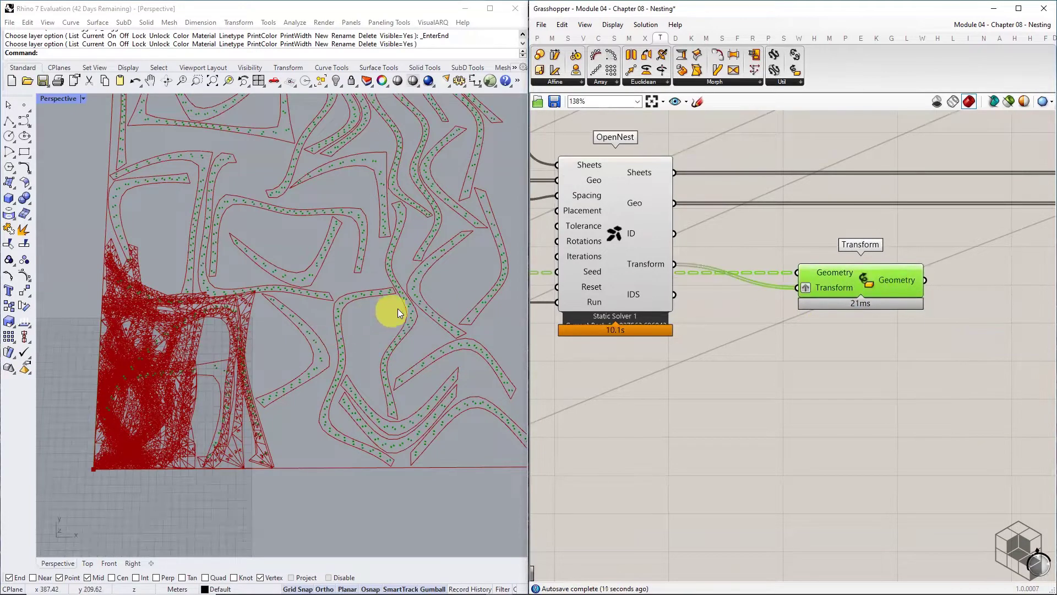
{"action": "scroll", "coordinate": [404, 305], "scroll_direction": "up", "scroll_amount": 6}
{"action": "scroll", "coordinate": [430, 320], "scroll_direction": "up", "scroll_amount": 3}
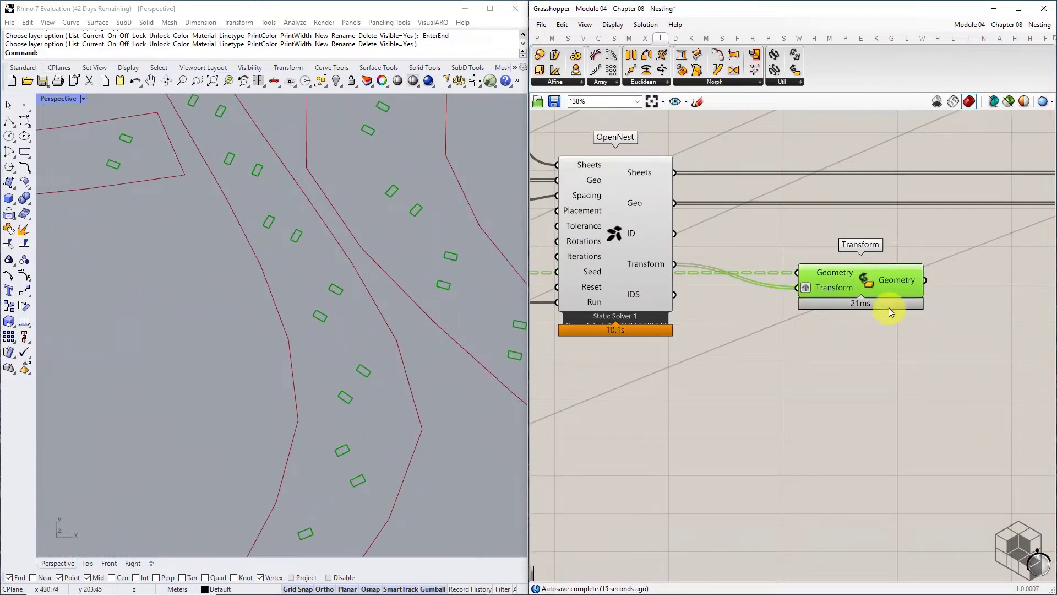
Make two copies of the Transform component and connect Internal Fold Lines and Text Curves to their respective Geometry inputs
{"action": "scroll", "coordinate": [885, 297], "scroll_direction": "down", "scroll_amount": 3}
{"action": "left_click_drag", "start_coordinate": [874, 292], "coordinate": [873, 320], "text": "alt"}
{"action": "right_click_drag", "start_coordinate": [701, 358], "coordinate": [781, 343]}
{"action": "left_click", "coordinate": [703, 337]}
{"action": "left_click_drag", "start_coordinate": [612, 311], "coordinate": [953, 342]}
{"action": "left_click_drag", "start_coordinate": [612, 345], "coordinate": [923, 339]}
{"action": "left_click_drag", "start_coordinate": [956, 338], "coordinate": [956, 348]}
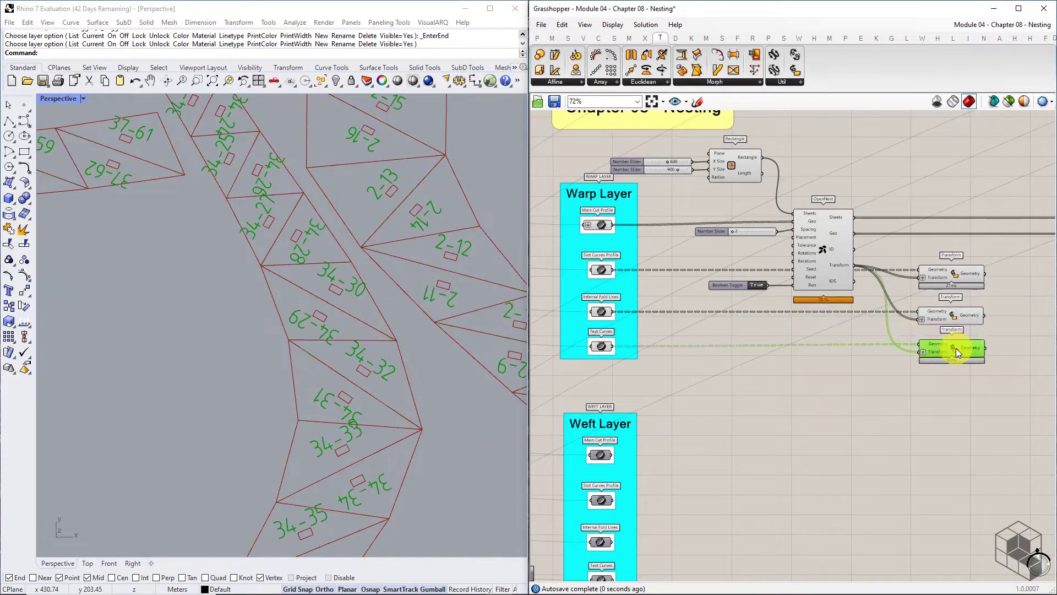
Turn off the preview of the Warp Layer's four source curve parameters so only the nested geometry is displayed
{"action": "right_click_drag", "start_coordinate": [979, 343], "coordinate": [759, 341]}
{"action": "left_click", "coordinate": [721, 337]}
{"action": "scroll", "coordinate": [280, 341], "scroll_direction": "down", "scroll_amount": 6}
{"action": "scroll", "coordinate": [324, 359], "scroll_direction": "down", "scroll_amount": 5}
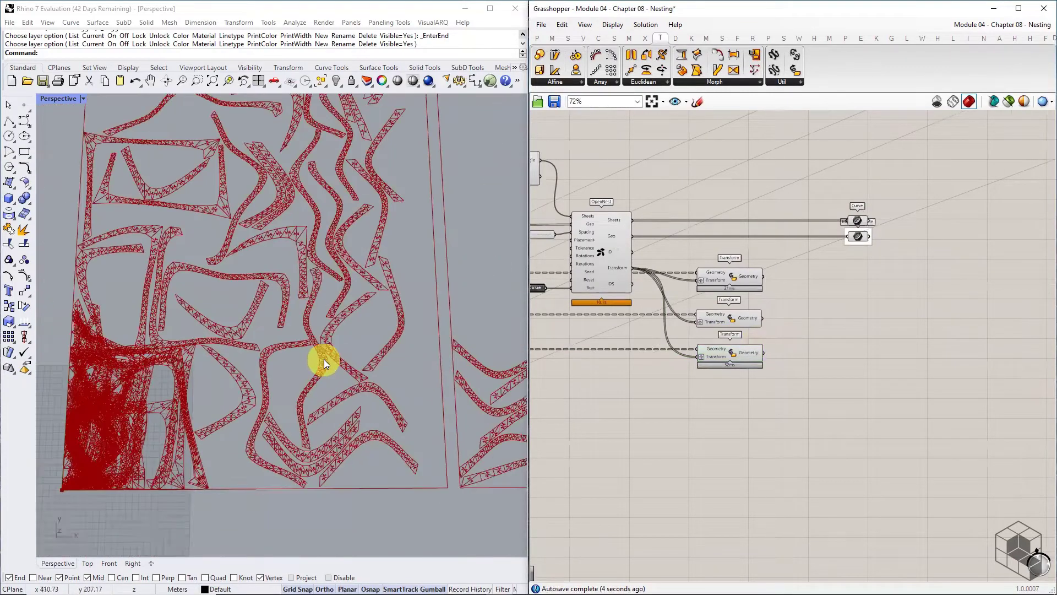
{"action": "right_click_drag", "start_coordinate": [694, 319], "coordinate": [1028, 294]}
{"action": "left_click_drag", "start_coordinate": [546, 180], "coordinate": [692, 340]}
{"action": "middle_click", "coordinate": [715, 340]}
{"action": "left_click", "coordinate": [750, 306]}
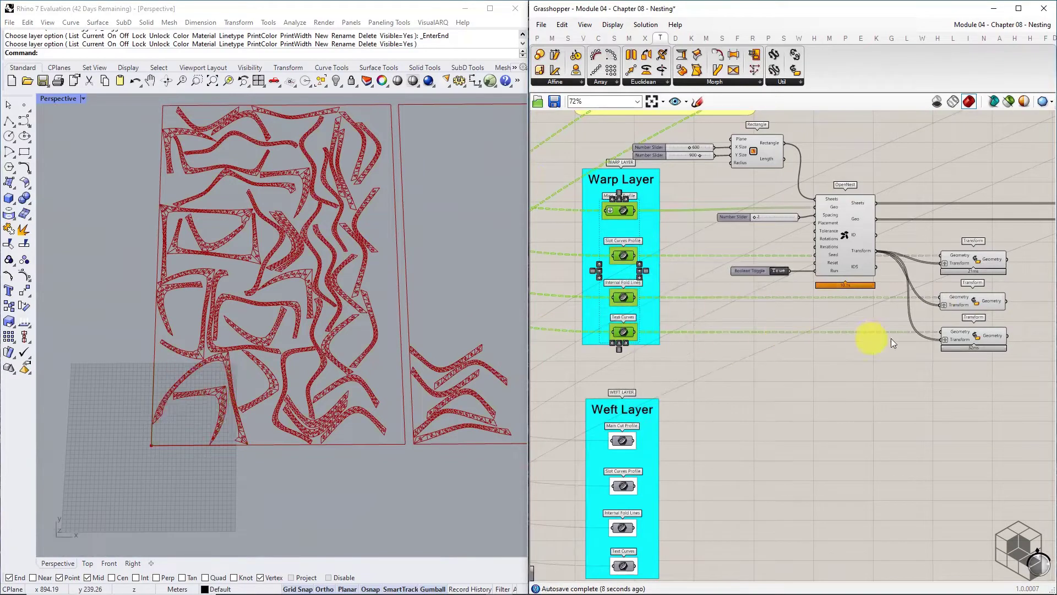
Examine the nested slots, fold lines and text curves by highlighting each Transform component's output in the viewport
{"action": "right_click_drag", "start_coordinate": [917, 339], "coordinate": [617, 324]}
{"action": "scroll", "coordinate": [719, 251], "scroll_direction": "up", "scroll_amount": 4}
{"action": "scroll", "coordinate": [720, 251], "scroll_direction": "up", "scroll_amount": 1}
{"action": "left_click", "coordinate": [640, 235]}
{"action": "left_click", "coordinate": [661, 313]}
{"action": "left_click", "coordinate": [652, 393]}
{"action": "left_click", "coordinate": [909, 259]}
{"action": "scroll", "coordinate": [918, 244], "scroll_direction": "down", "scroll_amount": 2}
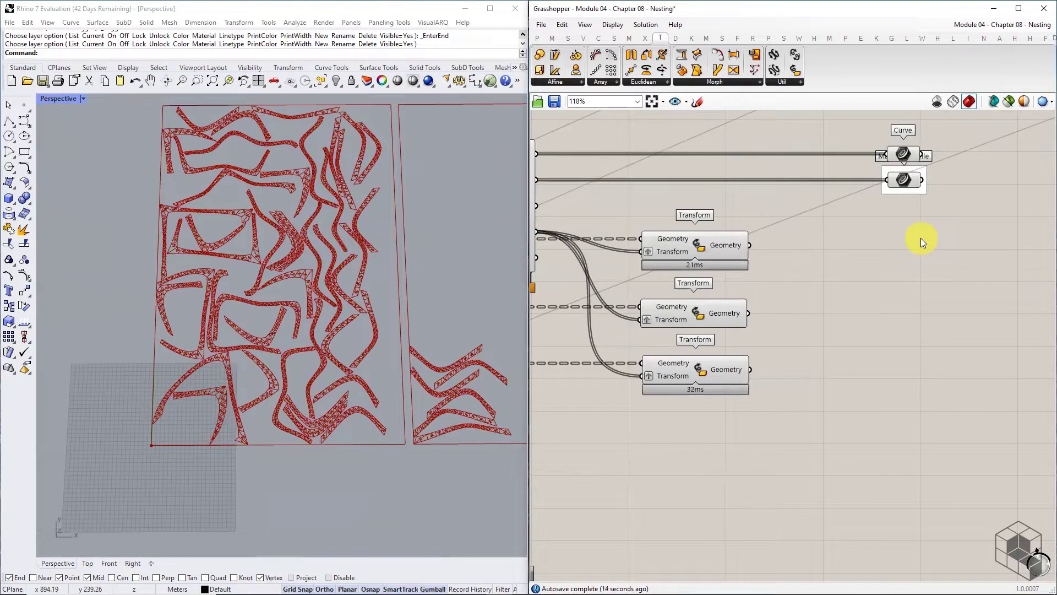
{"action": "left_click", "coordinate": [718, 312]}
{"action": "scroll", "coordinate": [308, 327], "scroll_direction": "up", "scroll_amount": 6}
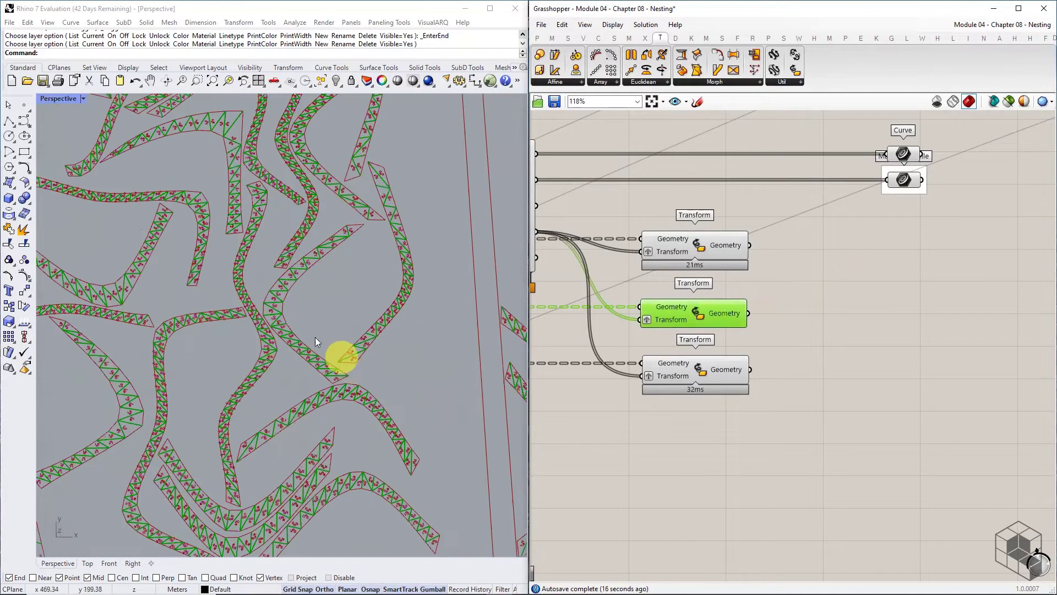
Add a Dash Pattern component and connect the nested fold lines' Transform Geometry output to its Curve input
{"action": "scroll", "coordinate": [268, 297], "scroll_direction": "up", "scroll_amount": 5}
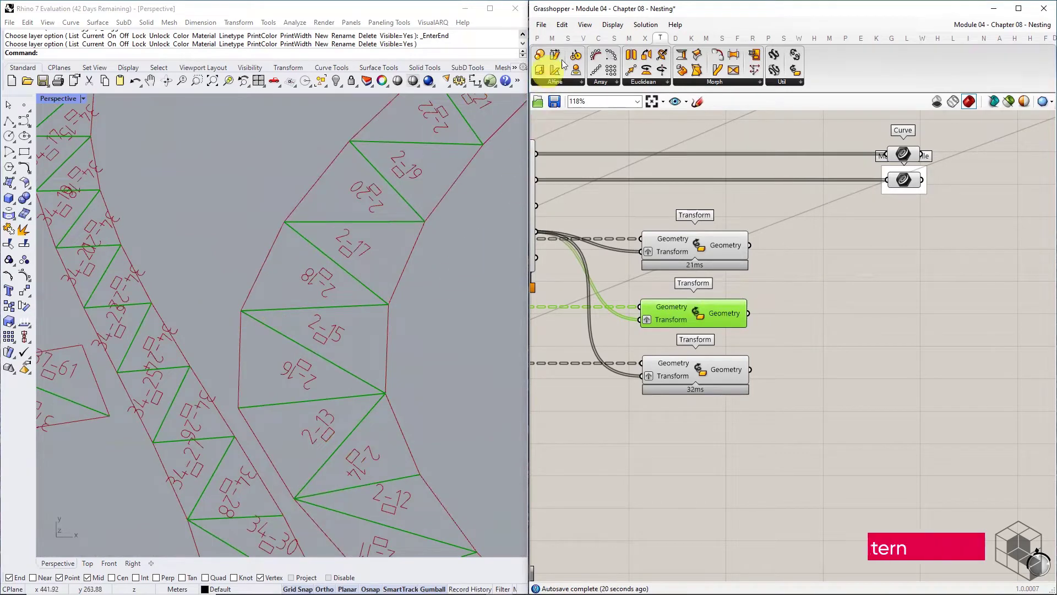
{"action": "left_click", "coordinate": [595, 40]}
{"action": "left_click", "coordinate": [695, 83]}
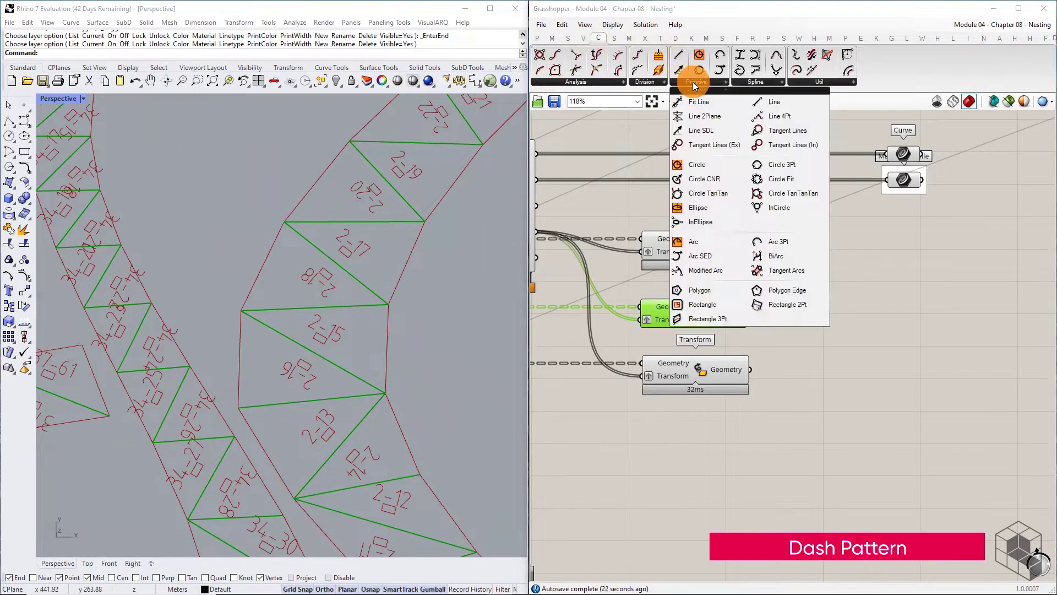
{"action": "left_click", "coordinate": [751, 79]}
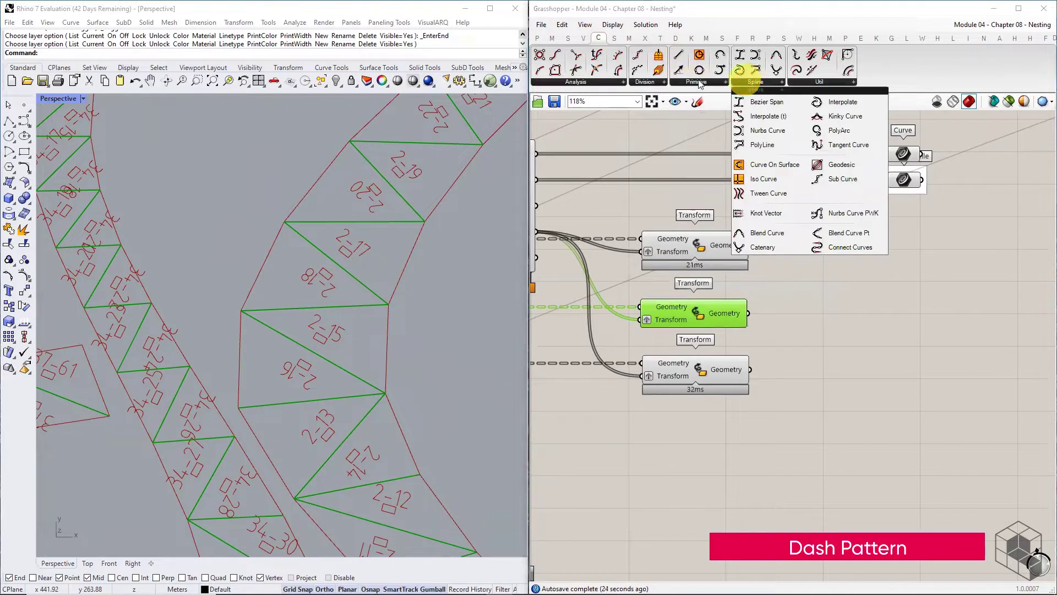
{"action": "left_click", "coordinate": [644, 78]}
{"action": "left_click_drag", "start_coordinate": [667, 130], "coordinate": [672, 136]}
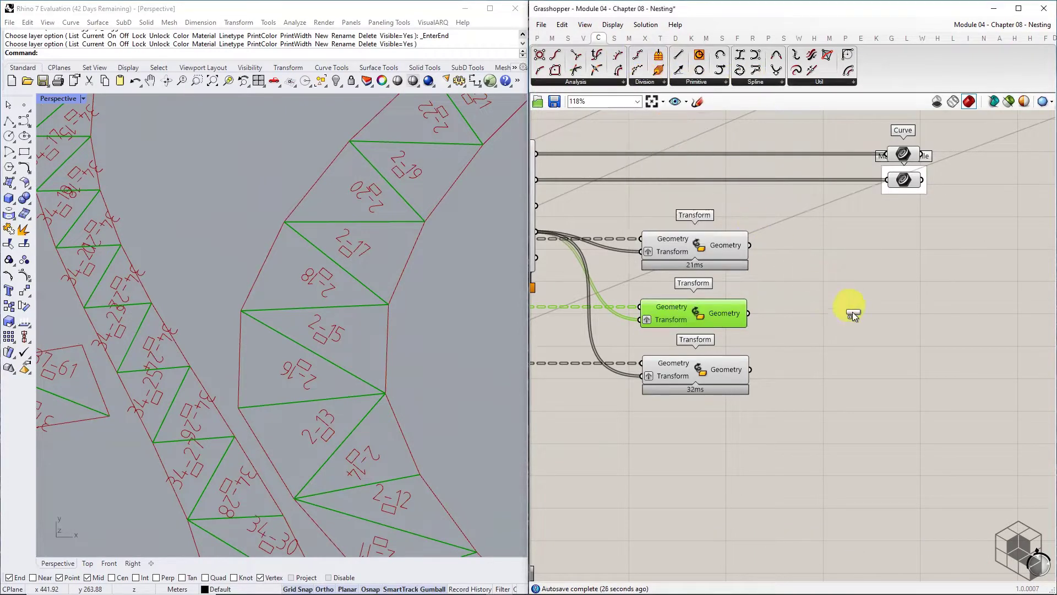
{"action": "left_click_drag", "start_coordinate": [855, 319], "coordinate": [857, 320]}
{"action": "scroll", "coordinate": [783, 312], "scroll_direction": "up", "scroll_amount": 2}
{"action": "left_click", "coordinate": [748, 311]}
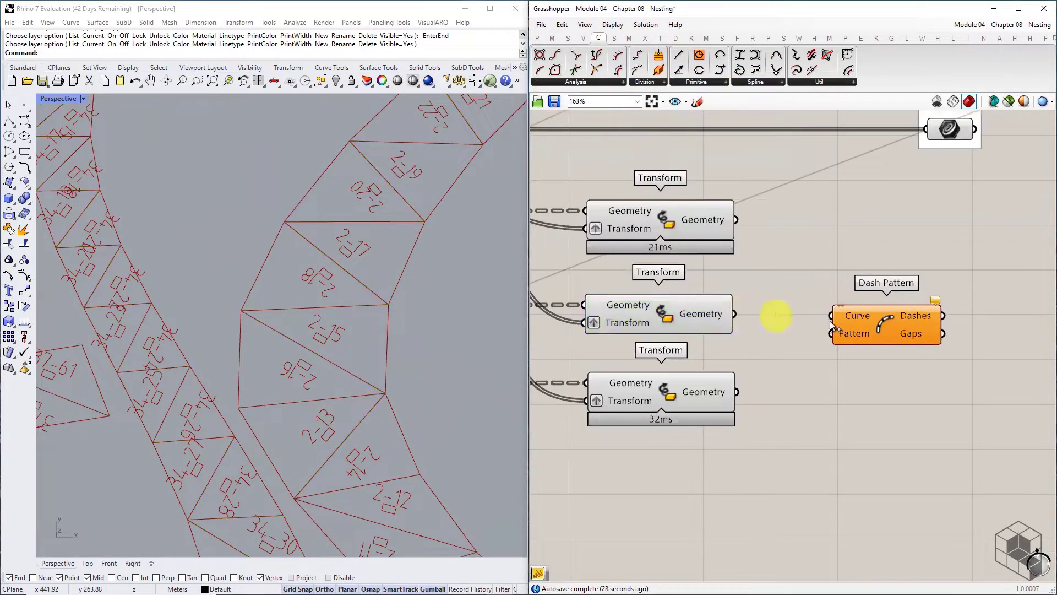
{"action": "left_click", "coordinate": [863, 318]}
{"action": "left_click_drag", "start_coordinate": [865, 318], "coordinate": [874, 319]}
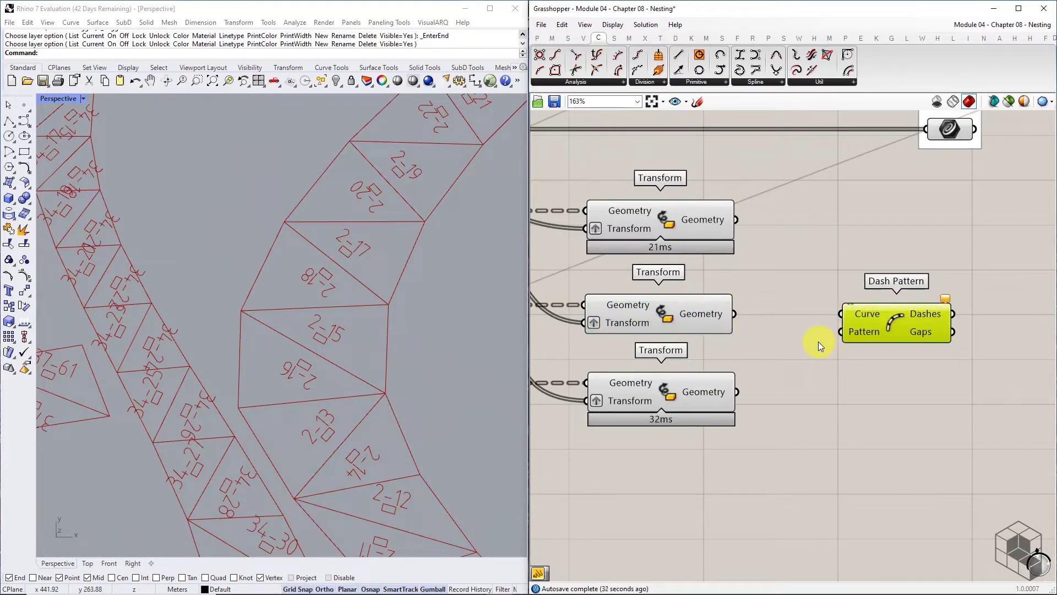
{"action": "left_click_drag", "start_coordinate": [733, 313], "coordinate": [828, 316]}
Make room above the text curves' Transform and add a panel containing the values 1 and 2 on separate lines
{"action": "scroll", "coordinate": [737, 367], "scroll_direction": "down", "scroll_amount": 2}
{"action": "left_click_drag", "start_coordinate": [721, 385], "coordinate": [713, 412]}
{"action": "left_click", "coordinate": [538, 37]}
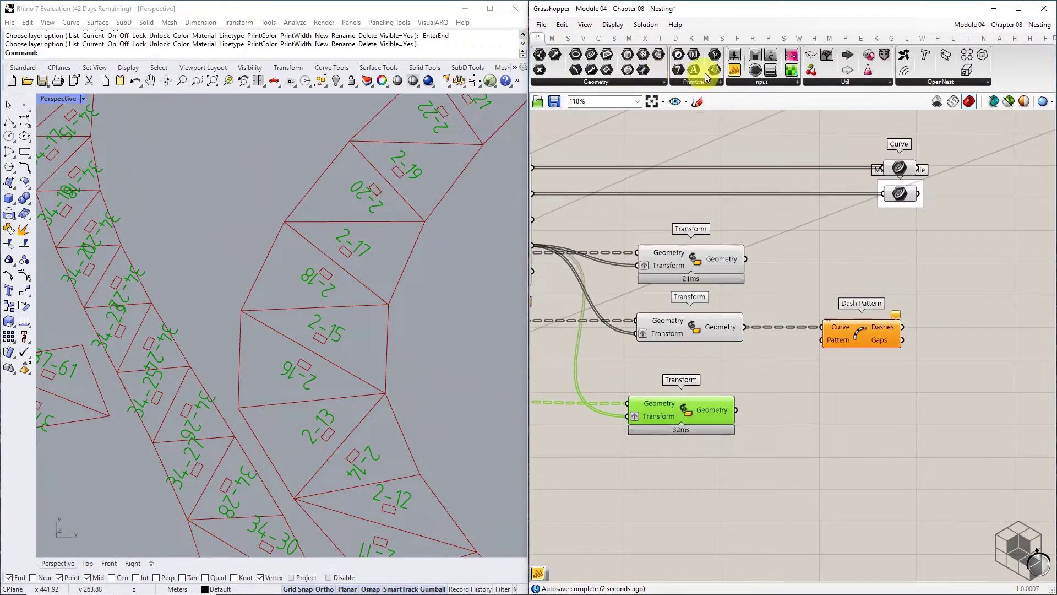
{"action": "left_click_drag", "start_coordinate": [782, 373], "coordinate": [773, 365]}
{"action": "double_click", "coordinate": [776, 363]}
{"action": "type", "text": "1"}
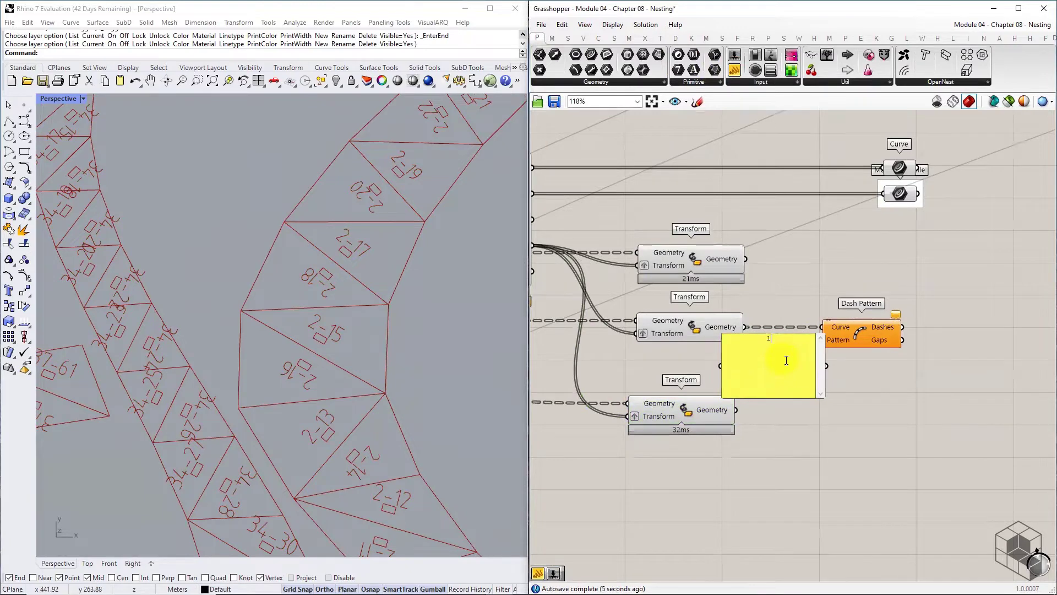
{"action": "type", "text": " 2"}
{"action": "left_click", "coordinate": [854, 424]}
Turn off the panel's multiline data, shrink it and connect it to the Dash Pattern's Pattern input
{"action": "right_click", "coordinate": [787, 367]}
{"action": "left_click", "coordinate": [794, 362]}
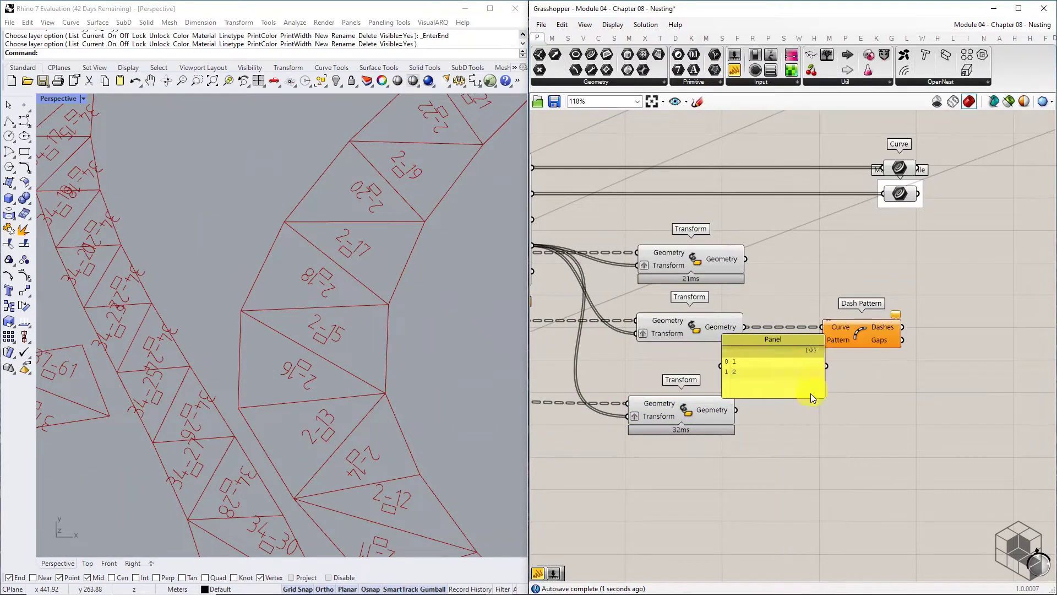
{"action": "left_click_drag", "start_coordinate": [821, 396], "coordinate": [824, 339]}
{"action": "left_click", "coordinate": [829, 373]}
Hide the preview of the fold lines' Transform component and place the Dash Pattern component closer to it
{"action": "left_click", "coordinate": [674, 313]}
{"action": "middle_click", "coordinate": [672, 324]}
{"action": "left_click", "coordinate": [712, 287]}
{"action": "left_click_drag", "start_coordinate": [876, 344], "coordinate": [861, 344]}
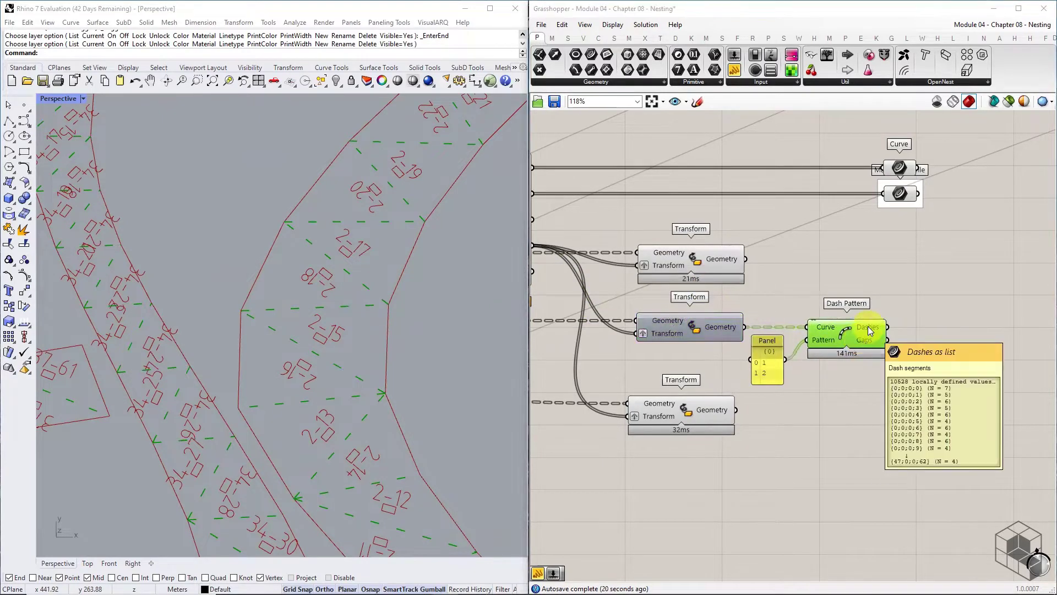
Copy the Main Cut Profile curve parameter, feed it from the slots' Transform, and rename its group Slot Curve Profile
{"action": "scroll", "coordinate": [867, 330], "scroll_direction": "down", "scroll_amount": 2}
{"action": "left_click_drag", "start_coordinate": [901, 215], "coordinate": [950, 268]}
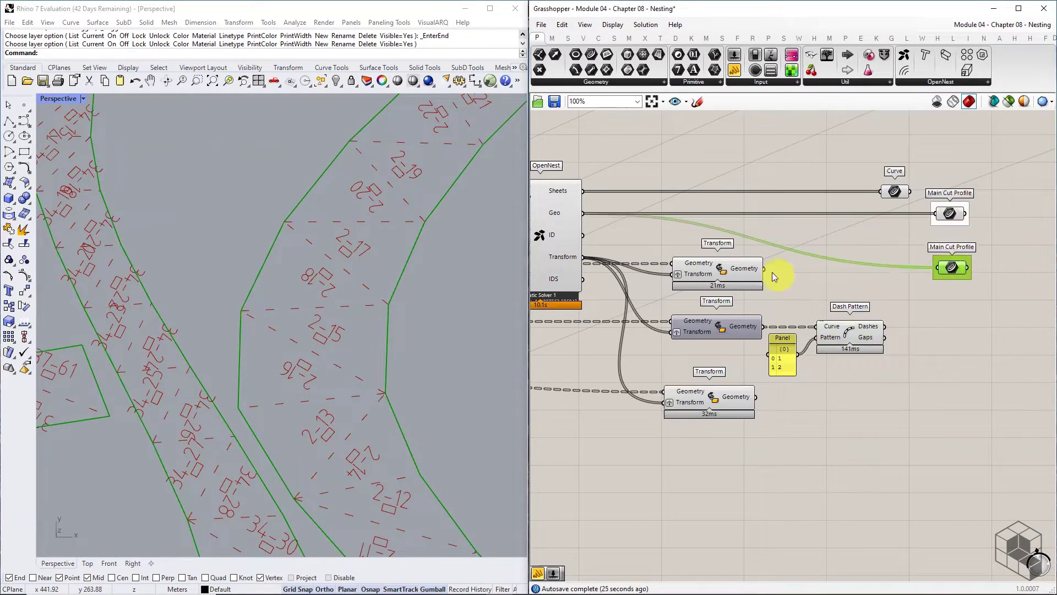
{"action": "left_click_drag", "start_coordinate": [763, 269], "coordinate": [866, 267]}
{"action": "right_click", "coordinate": [955, 263]}
{"action": "type", "text": "Slot Curve Profile"}
{"action": "key", "text": "Return"}
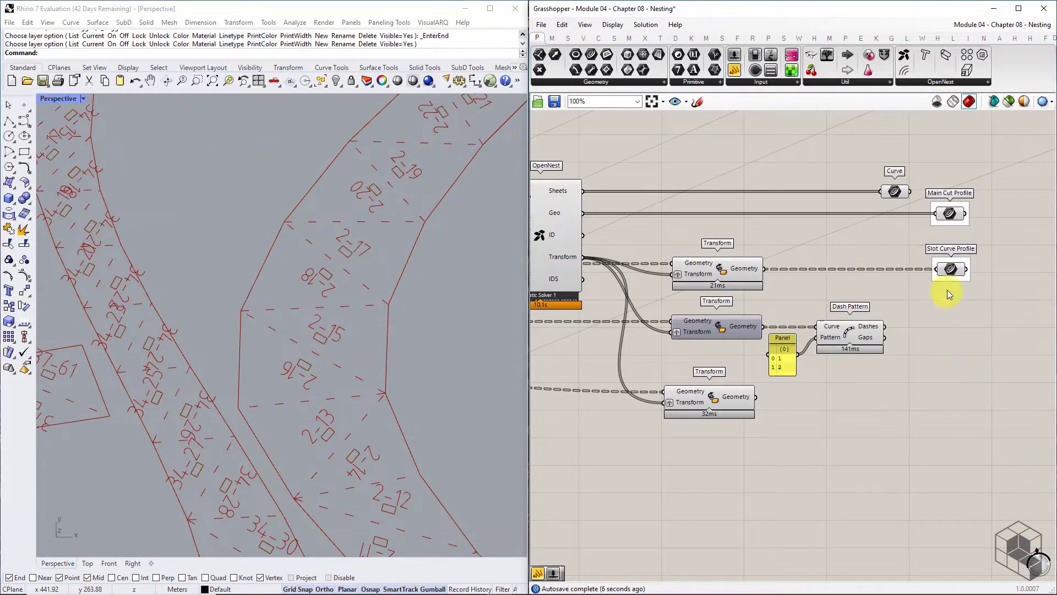
Copy the Slot Curve Profile parameter, feed it from Dash Pattern's Dashes output, and rename its group Internal Fold Lines
{"action": "left_click_drag", "start_coordinate": [956, 270], "coordinate": [954, 337], "text": "alt"}
{"action": "left_click_drag", "start_coordinate": [885, 326], "coordinate": [913, 326]}
{"action": "right_click", "coordinate": [952, 318]}
{"action": "type", "text": "Intern"}
{"action": "type", "text": "al Fold"}
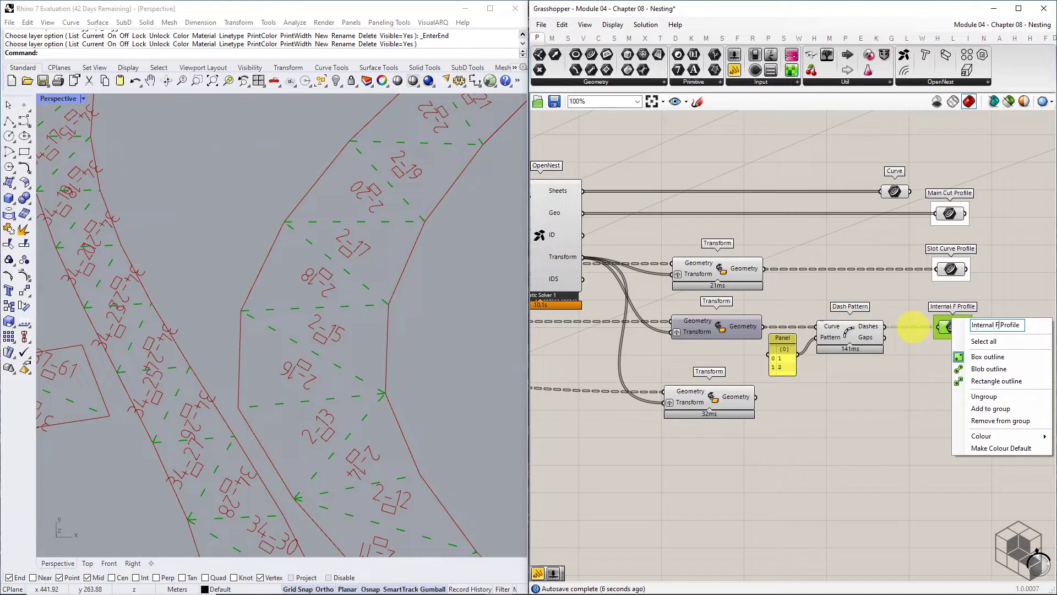
{"action": "key", "text": "Delete"}
{"action": "key", "text": "Delete"}
{"action": "key", "text": "Delete"}
{"action": "key", "text": "Delete"}
{"action": "key", "text": "Delete"}
{"action": "key", "text": "Delete"}
{"action": "key", "text": "Delete"}
{"action": "type", "text": "Lines"}
{"action": "left_click", "coordinate": [925, 392]}
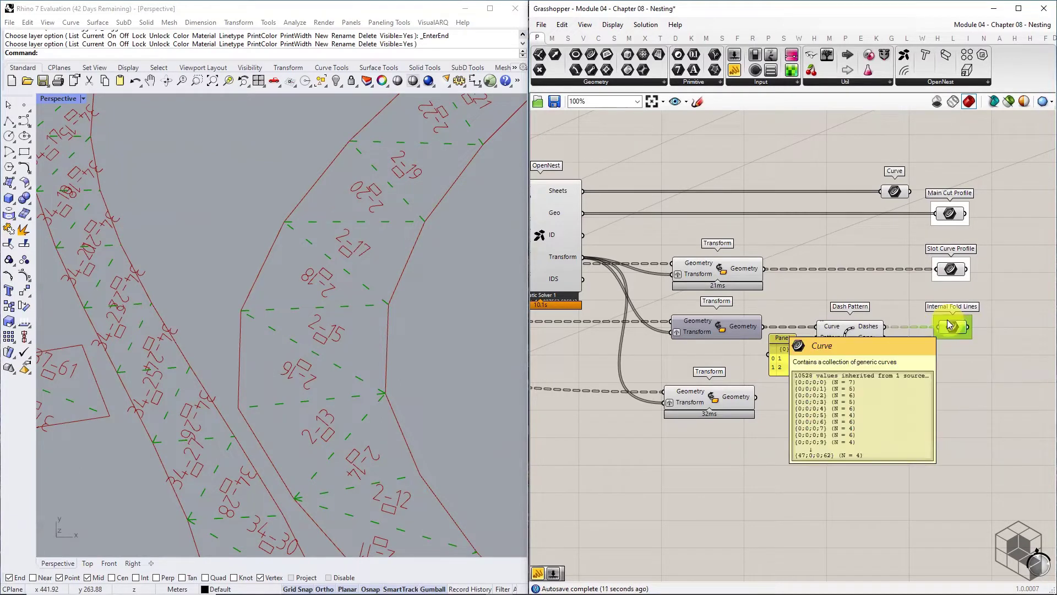
Copy the Internal Fold Lines parameter, feed it from the text's Transform component, and rename its group Text Curves
{"action": "left_click_drag", "start_coordinate": [953, 326], "coordinate": [953, 398], "text": "alt"}
{"action": "left_click_drag", "start_coordinate": [756, 396], "coordinate": [942, 397]}
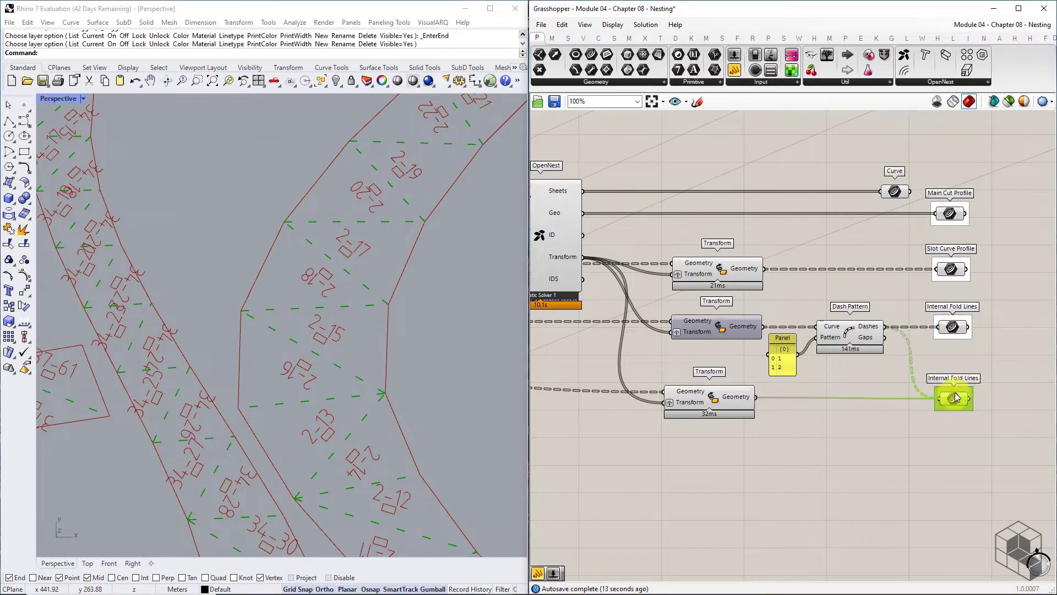
{"action": "right_click", "coordinate": [960, 392]}
{"action": "double_click", "coordinate": [1022, 395]}
{"action": "key", "text": "BackSpace"}
{"action": "key", "text": "BackSpace"}
{"action": "key", "text": "BackSpace"}
{"action": "key", "text": "BackSpace"}
{"action": "key", "text": "BackSpace"}
{"action": "key", "text": "BackSpace"}
{"action": "key", "text": "BackSpace"}
{"action": "key", "text": "BackSpace"}
{"action": "key", "text": "BackSpace"}
{"action": "key", "text": "BackSpace"}
{"action": "key", "text": "BackSpace"}
{"action": "key", "text": "BackSpace"}
{"action": "key", "text": "BackSpace"}
{"action": "key", "text": "BackSpace"}
{"action": "key", "text": "BackSpace"}
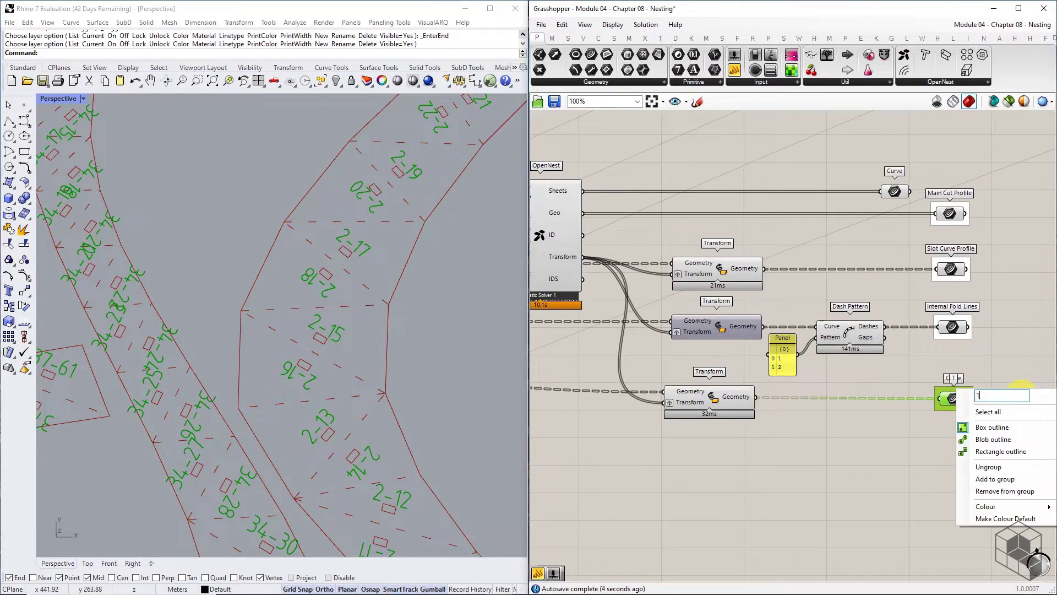
{"action": "type", "text": "Text Curves"}
{"action": "left_click", "coordinate": [1005, 355]}
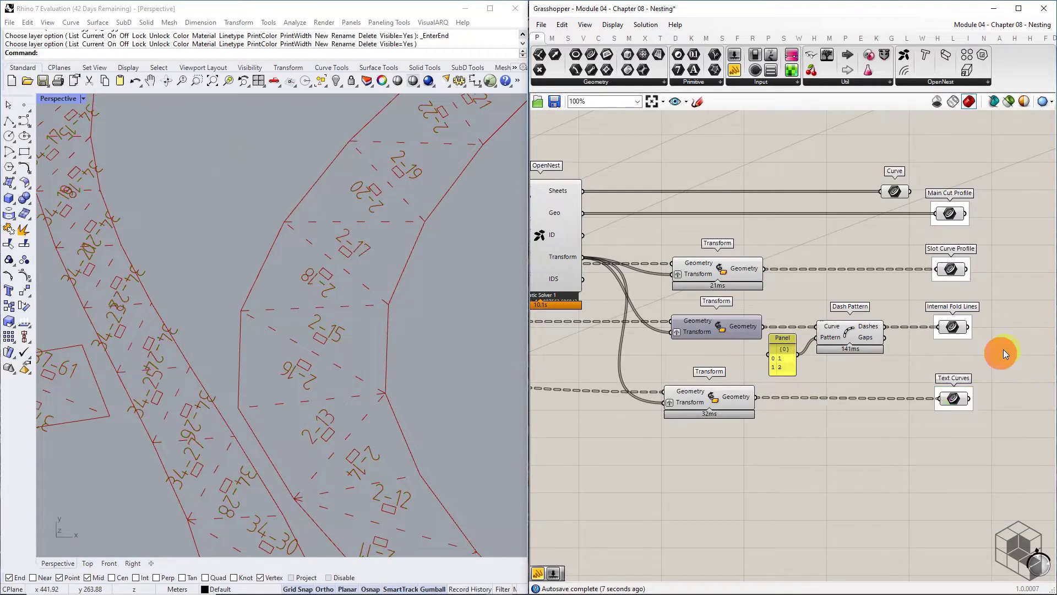
Turn off the preview of the Transform, Dash Pattern and OpenNest components so only the output parameters are displayed
{"action": "right_click_drag", "start_coordinate": [847, 370], "coordinate": [900, 353]}
{"action": "left_click_drag", "start_coordinate": [931, 197], "coordinate": [768, 374]}
{"action": "middle_click", "coordinate": [825, 292]}
{"action": "left_click", "coordinate": [857, 259]}
{"action": "right_click_drag", "start_coordinate": [644, 245], "coordinate": [712, 240]}
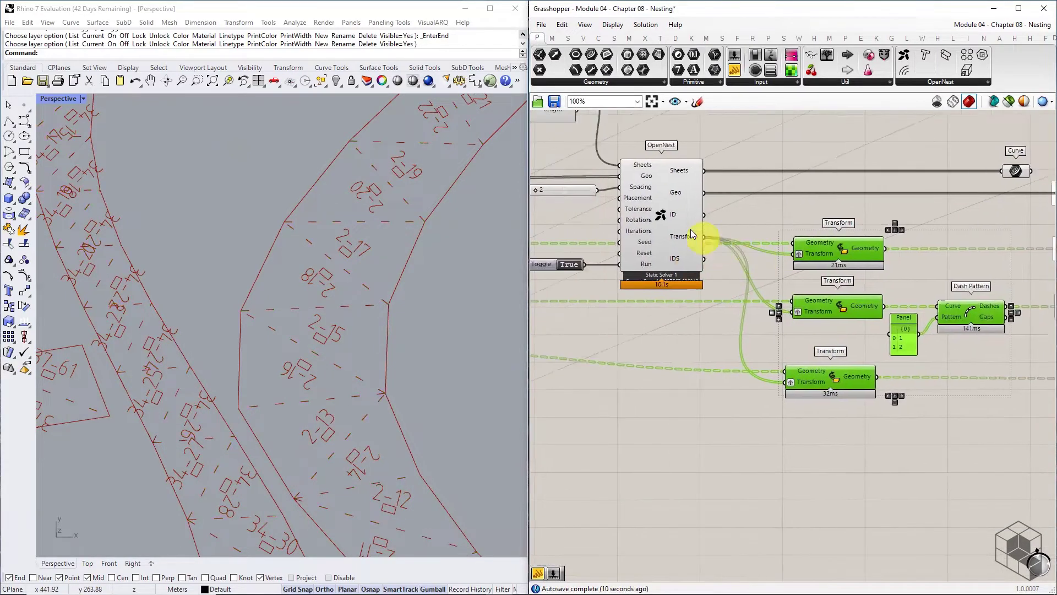
{"action": "left_click", "coordinate": [676, 220]}
{"action": "middle_click", "coordinate": [675, 215]}
{"action": "left_click", "coordinate": [709, 190]}
{"action": "scroll", "coordinate": [708, 237], "scroll_direction": "down", "scroll_amount": 3}
{"action": "left_click", "coordinate": [886, 230]}
{"action": "right_click_drag", "start_coordinate": [890, 231], "coordinate": [817, 229]}
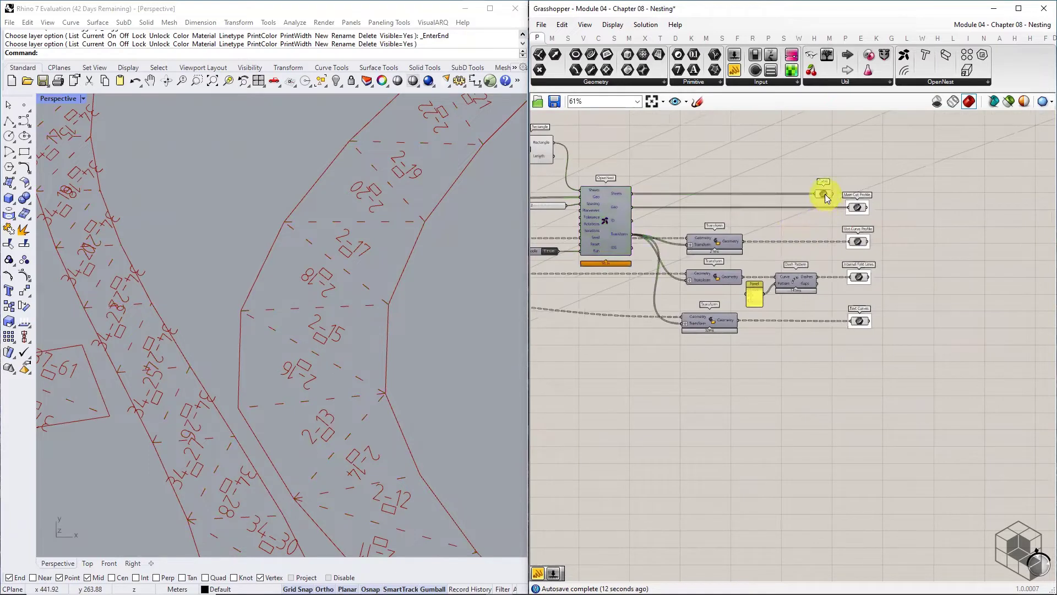
Open Rhino's layer list and rename Layer 01 as "Warp Layer - main cut profile"
{"action": "right_click", "coordinate": [859, 207]}
{"action": "mouse_move", "coordinate": [862, 209]}
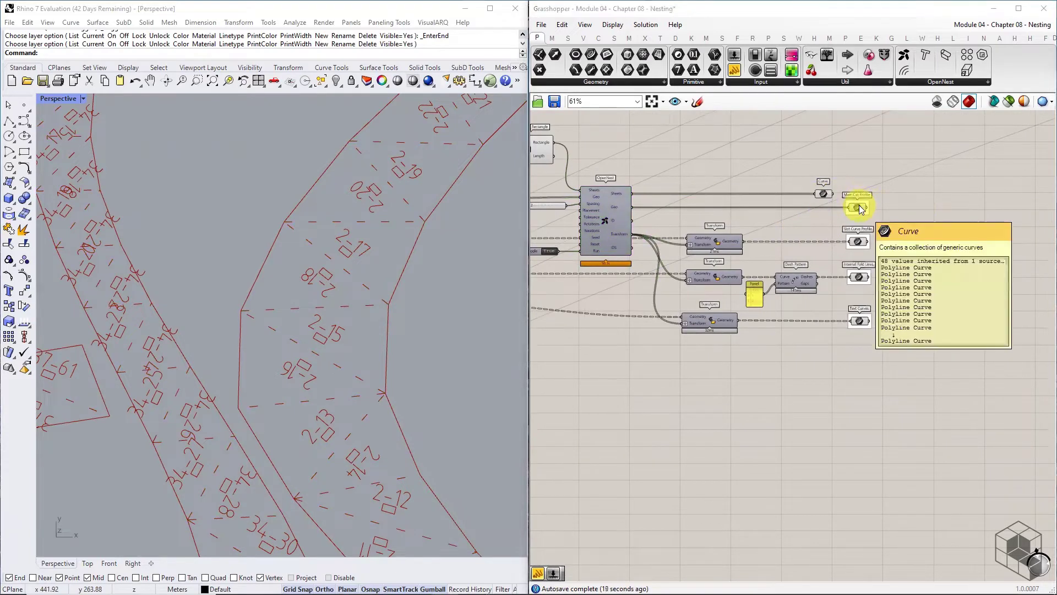
{"action": "left_click", "coordinate": [366, 81]}
{"action": "double_click", "coordinate": [861, 178]}
{"action": "type", "text": "Wa"}
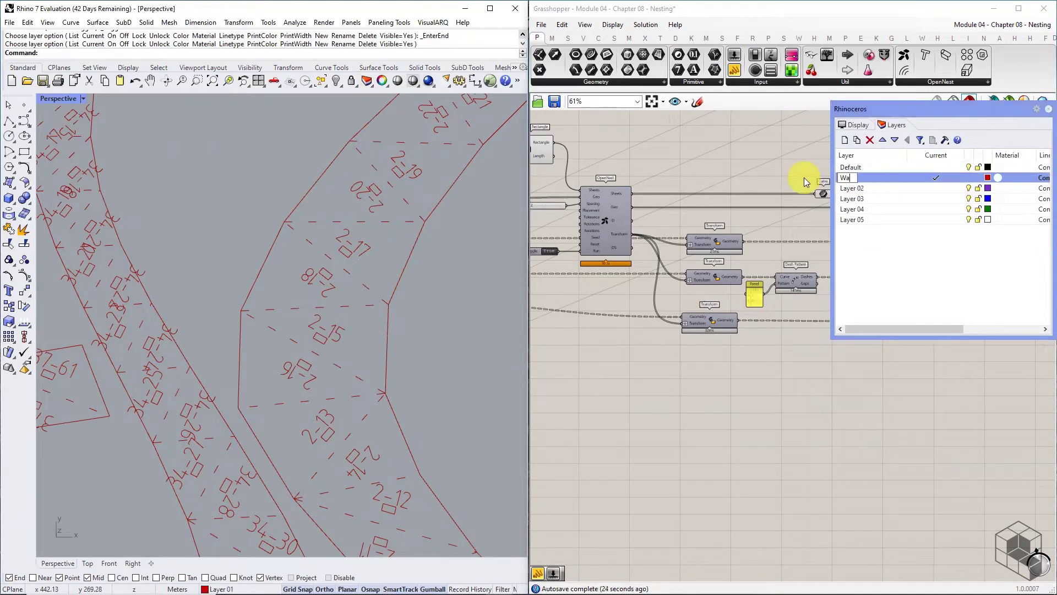
{"action": "type", "text": "rp Layer - main cut profile"}
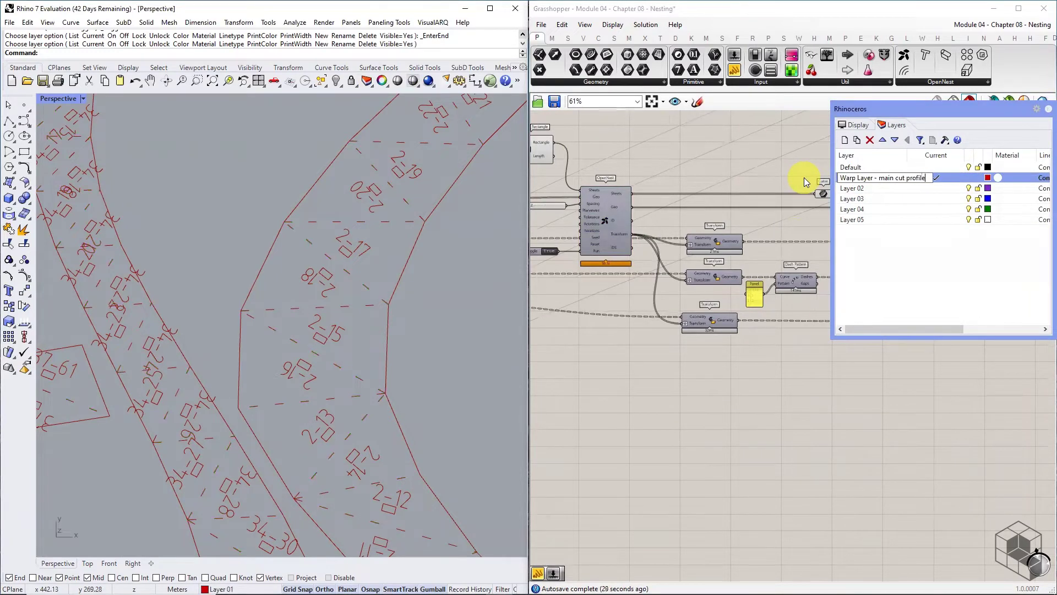
{"action": "key", "text": "Return"}
Rename Layer 02 as "Warp Layer - Slot Curve"
{"action": "double_click", "coordinate": [853, 189]}
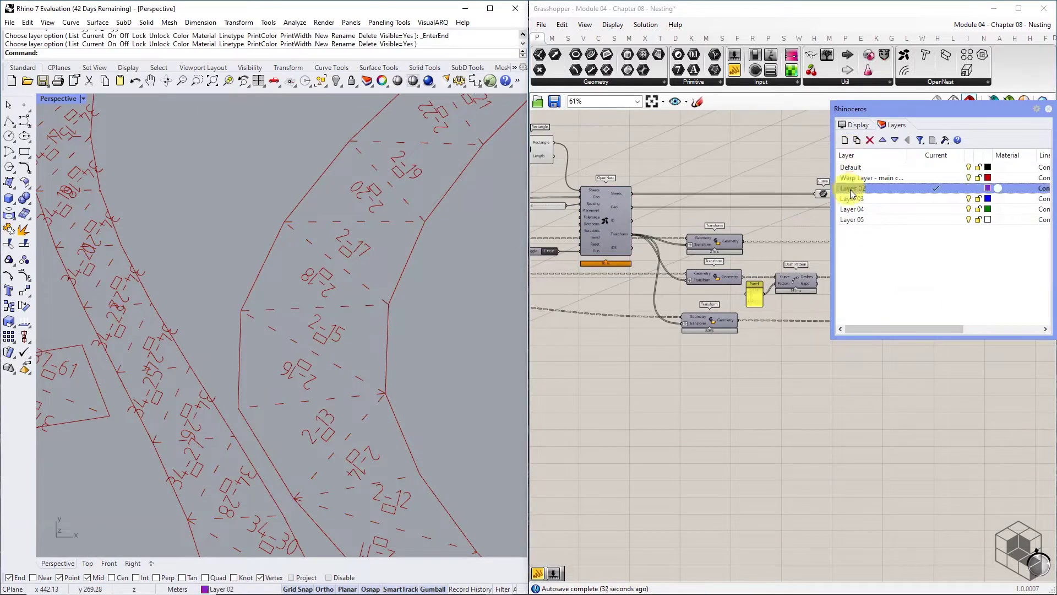
{"action": "type", "text": "War"}
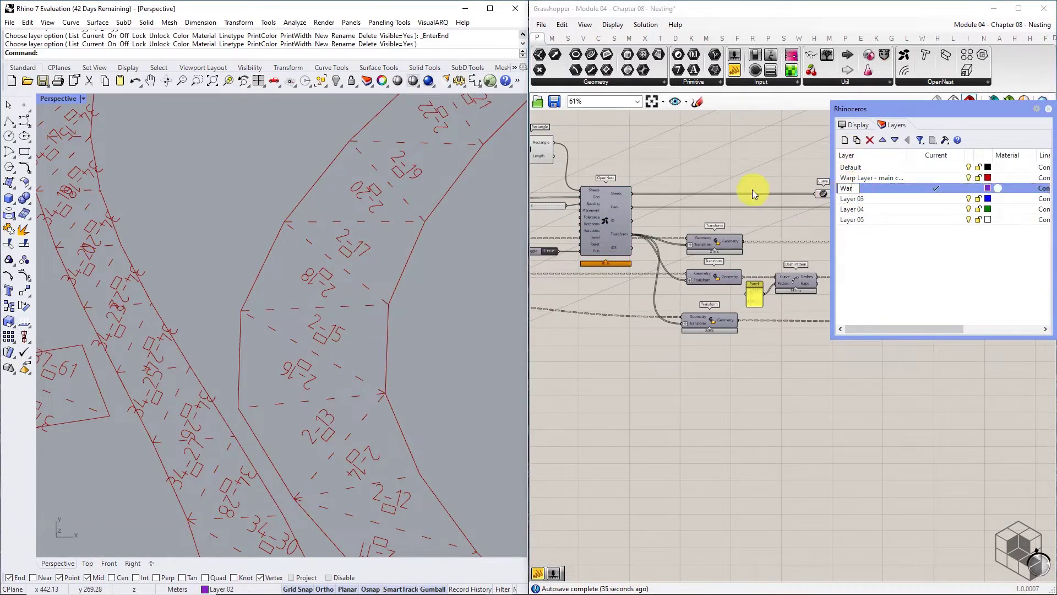
{"action": "type", "text": "p Layer - Slot Curve"}
{"action": "left_click", "coordinate": [856, 208]}
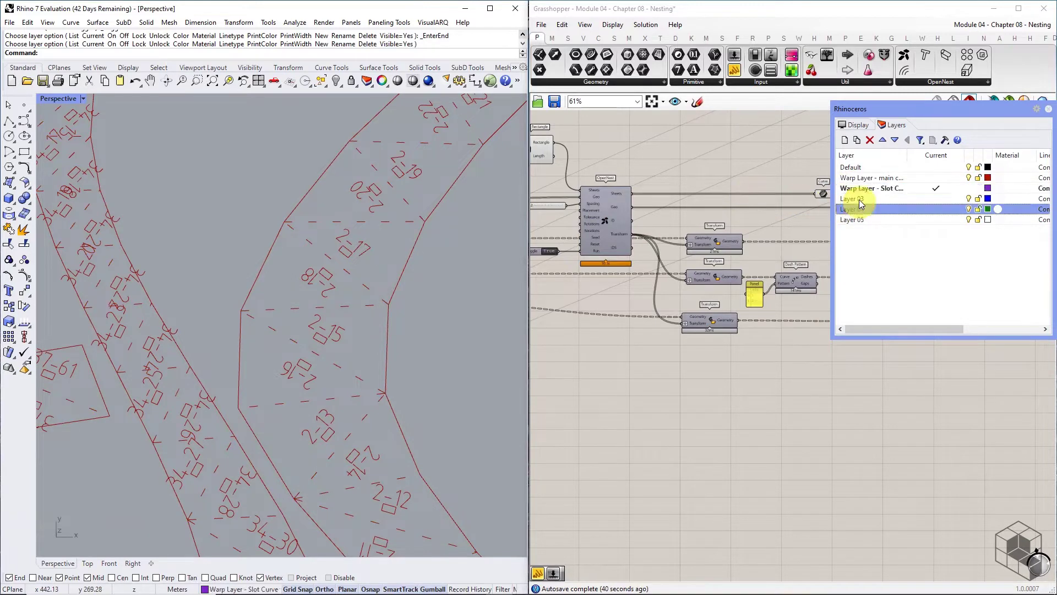
Rename Layer 03 as "Warp Layer - Internal Fold Lines"
{"action": "double_click", "coordinate": [860, 199]}
{"action": "left_click", "coordinate": [863, 199]}
{"action": "left_click", "coordinate": [864, 199]}
{"action": "type", "text": "Warp Layer "}
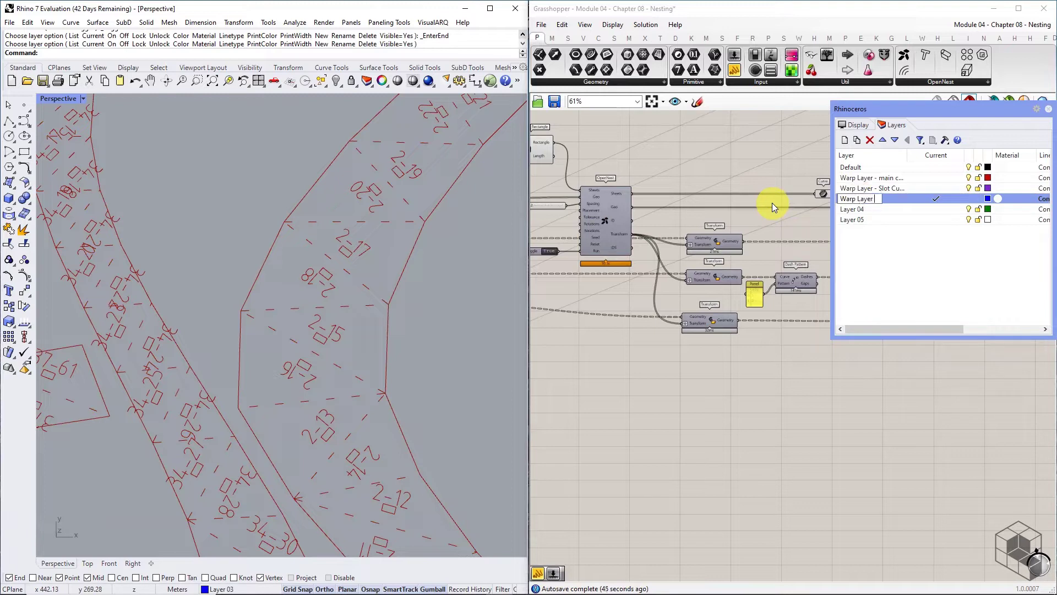
{"action": "type", "text": "- Internal Fold Lines"}
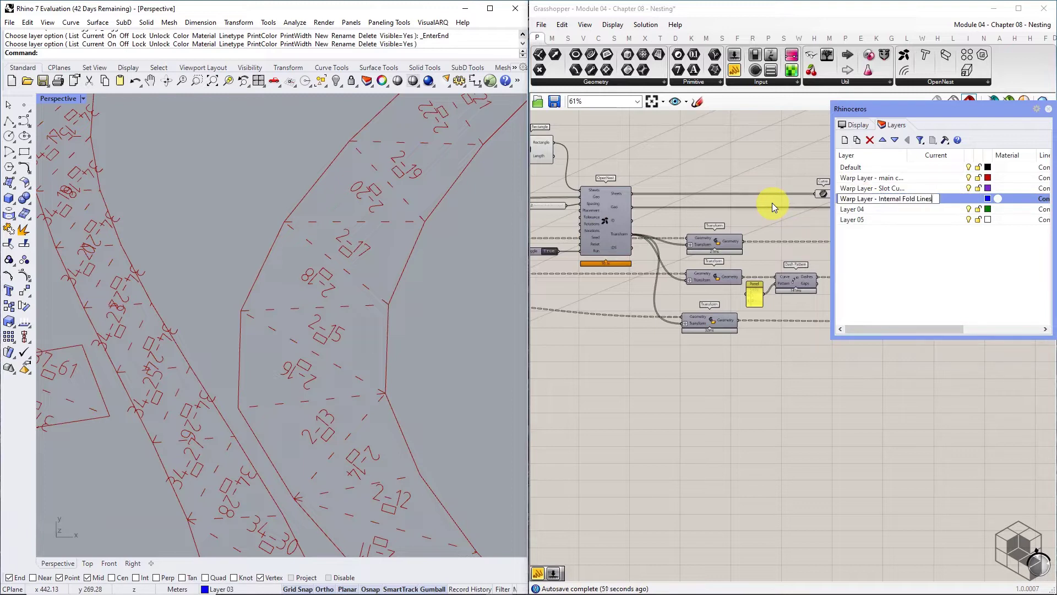
{"action": "key", "text": "Return"}
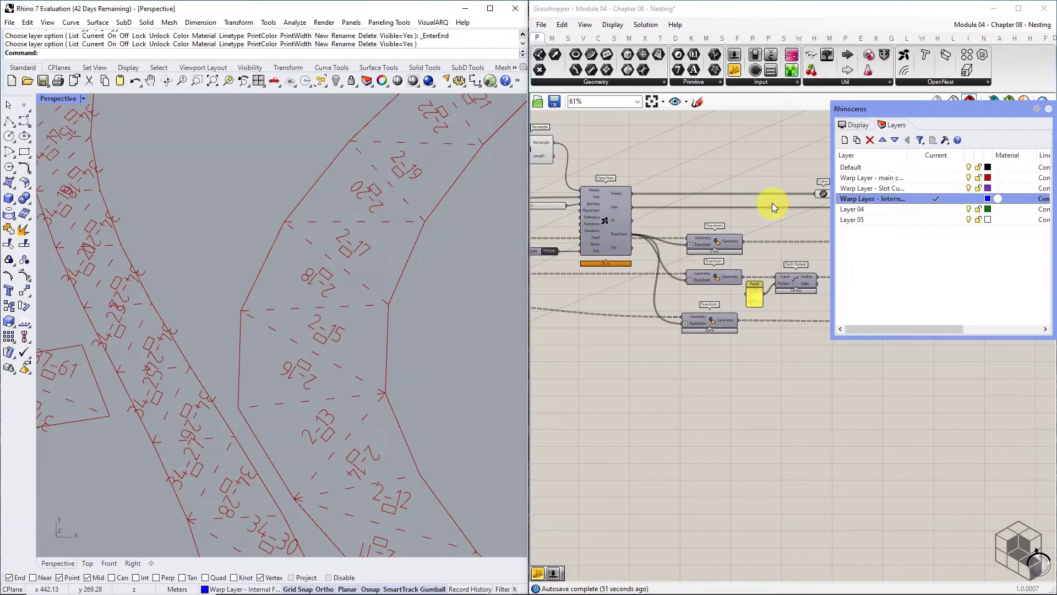
Rename Layer 04 as "Warp Layer Annotation Tag", widen the layer name column and move the layer list off the canvas
{"action": "double_click", "coordinate": [850, 209]}
{"action": "left_click", "coordinate": [851, 209]}
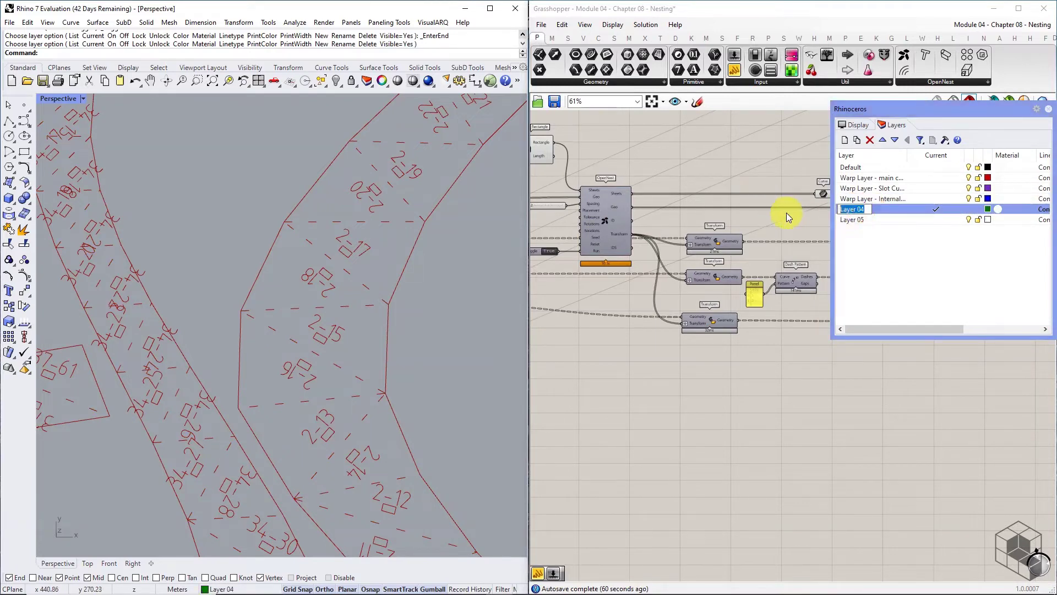
{"action": "type", "text": "Warp"}
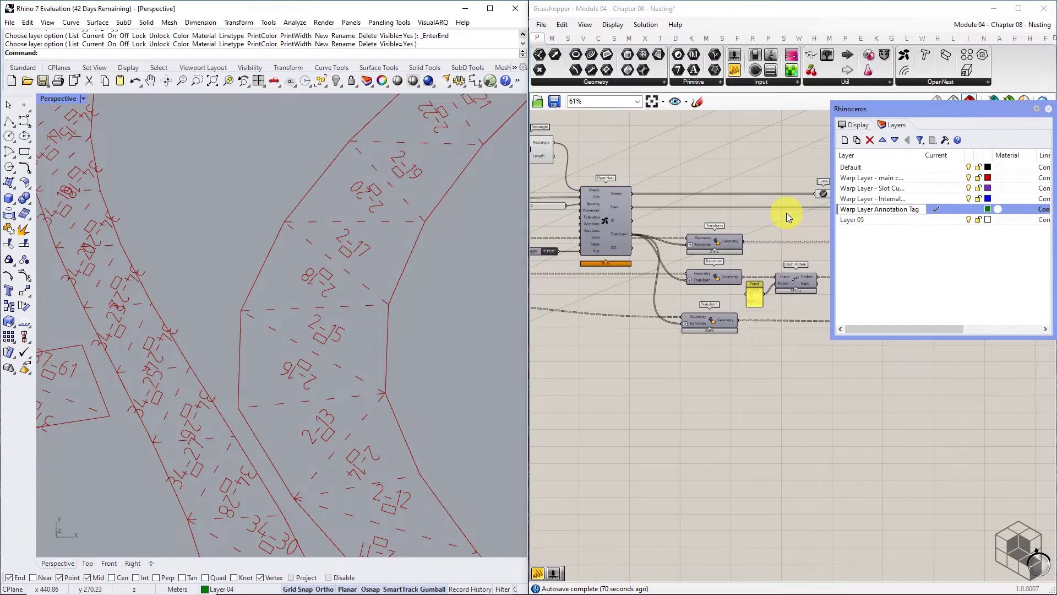
{"action": "left_click", "coordinate": [880, 276]}
{"action": "left_click_drag", "start_coordinate": [911, 157], "coordinate": [952, 159]}
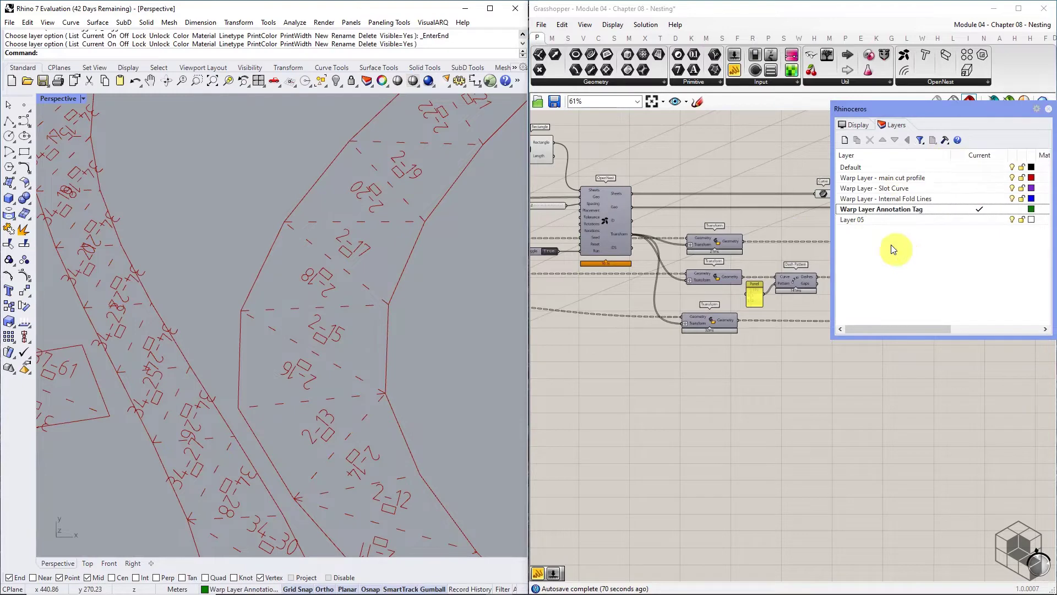
{"action": "left_click_drag", "start_coordinate": [937, 109], "coordinate": [917, 354]}
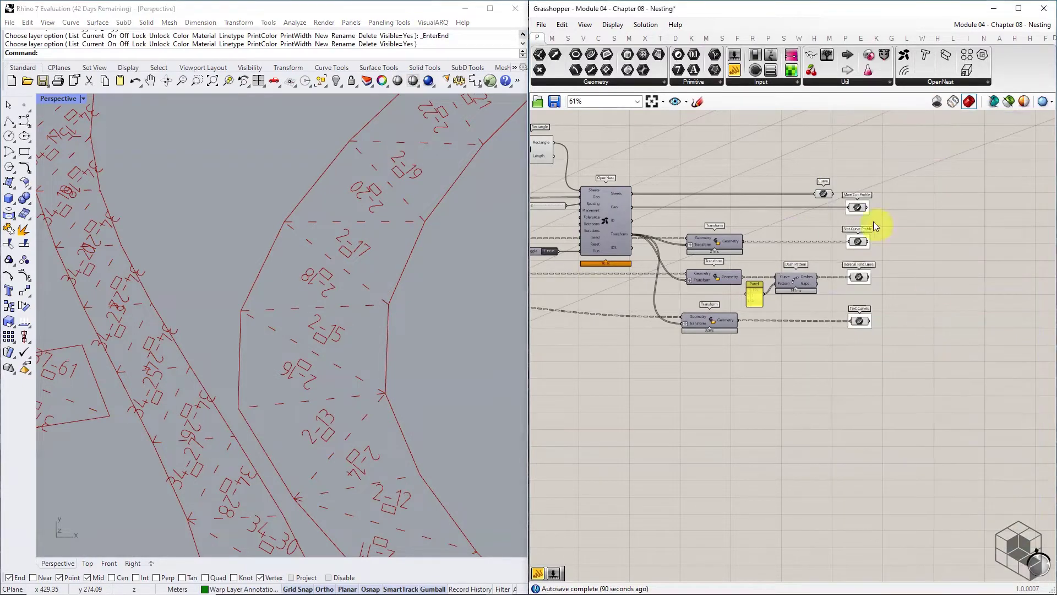
Bake the Main Cut Profile curves onto the "Warp Layer - main cut profile" layer with grouping enabled
{"action": "right_click", "coordinate": [856, 208]}
{"action": "left_click", "coordinate": [885, 251]}
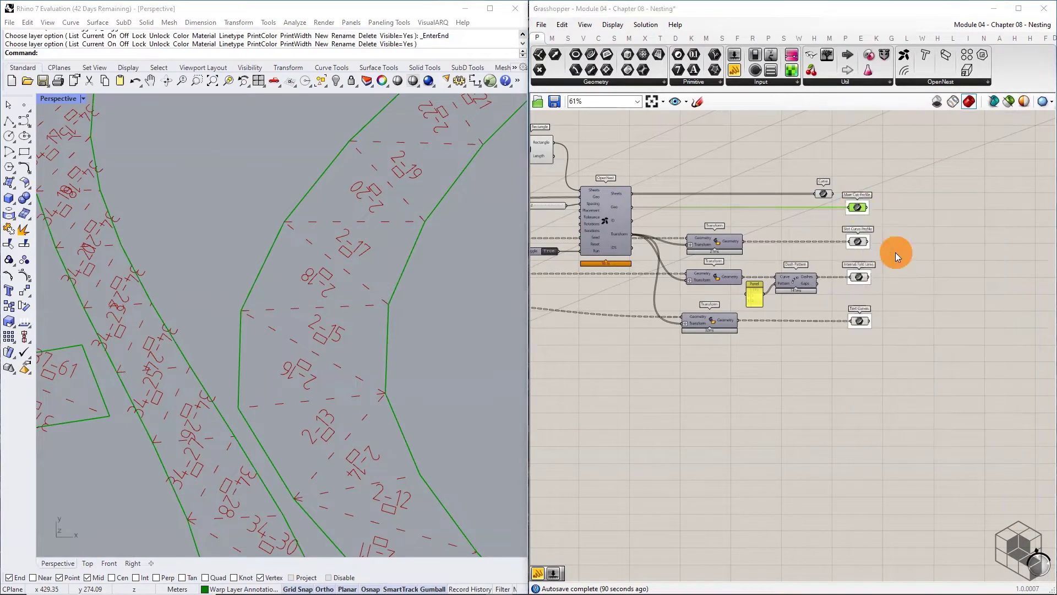
{"action": "left_click", "coordinate": [906, 179]}
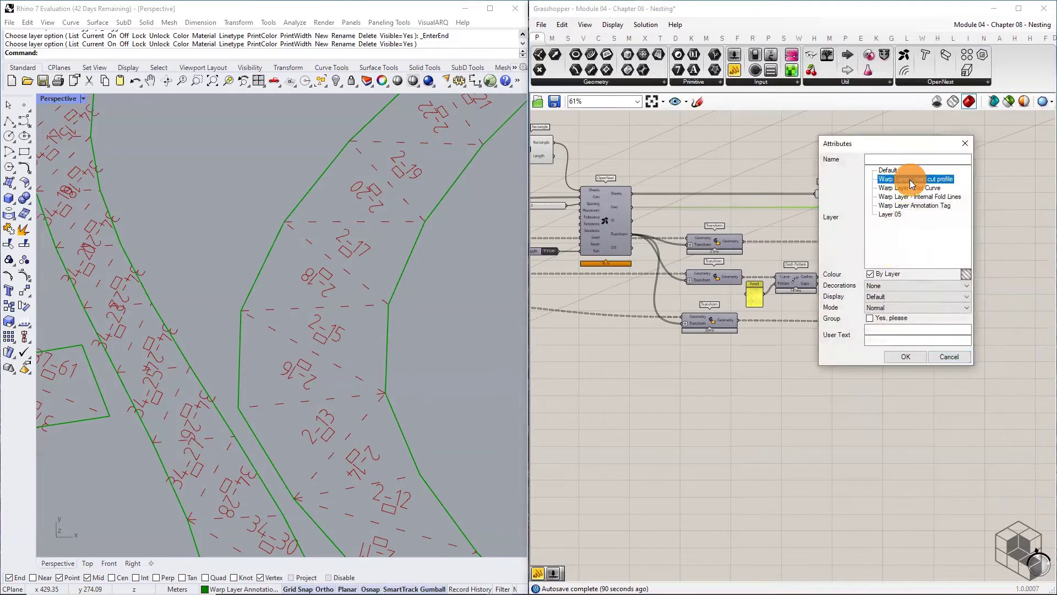
{"action": "left_click", "coordinate": [869, 319]}
{"action": "left_click", "coordinate": [904, 357]}
{"action": "scroll", "coordinate": [859, 242], "scroll_direction": "up", "scroll_amount": 3}
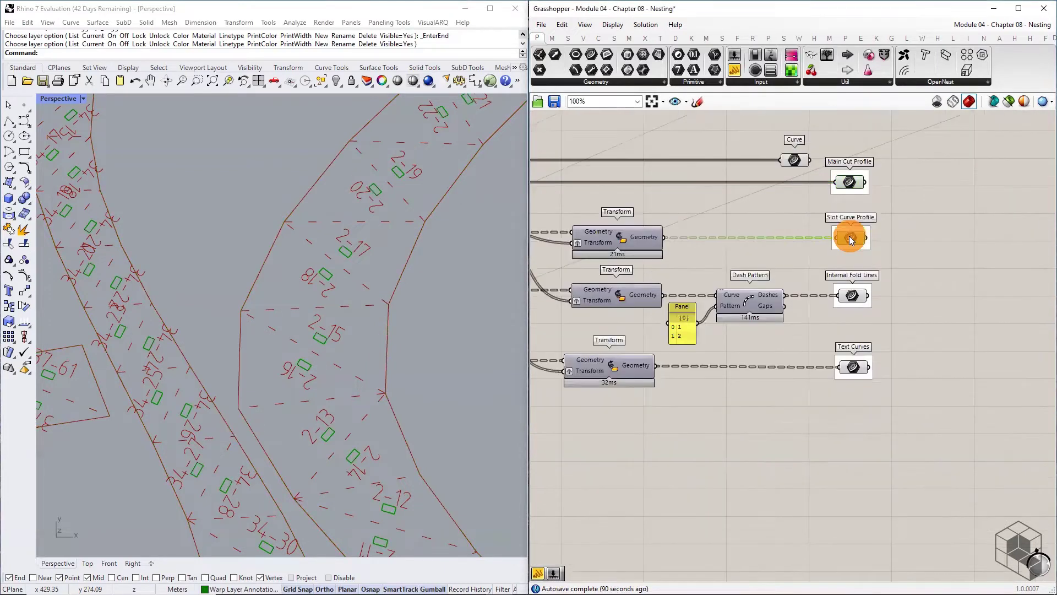
Bake the Slot Curve Profile curves onto the "Warp Layer - Slot Curve" layer with grouping enabled
{"action": "right_click", "coordinate": [851, 240]}
{"action": "left_click", "coordinate": [881, 283]}
{"action": "left_click", "coordinate": [887, 219]}
{"action": "left_click", "coordinate": [859, 348]}
{"action": "left_click", "coordinate": [888, 387]}
Bake the dashed Internal Fold Lines onto the "Warp Layer - Internal Fold Lines" layer with grouping enabled
{"action": "right_click", "coordinate": [851, 295]}
{"action": "left_click", "coordinate": [883, 339]}
{"action": "left_click", "coordinate": [913, 283]}
{"action": "left_click", "coordinate": [864, 404]}
{"action": "left_click", "coordinate": [899, 443]}
Bake the Text Curves onto the "Warp Layer Annotation Tag" layer with grouping enabled
{"action": "right_click", "coordinate": [851, 366]}
{"action": "left_click", "coordinate": [892, 405]}
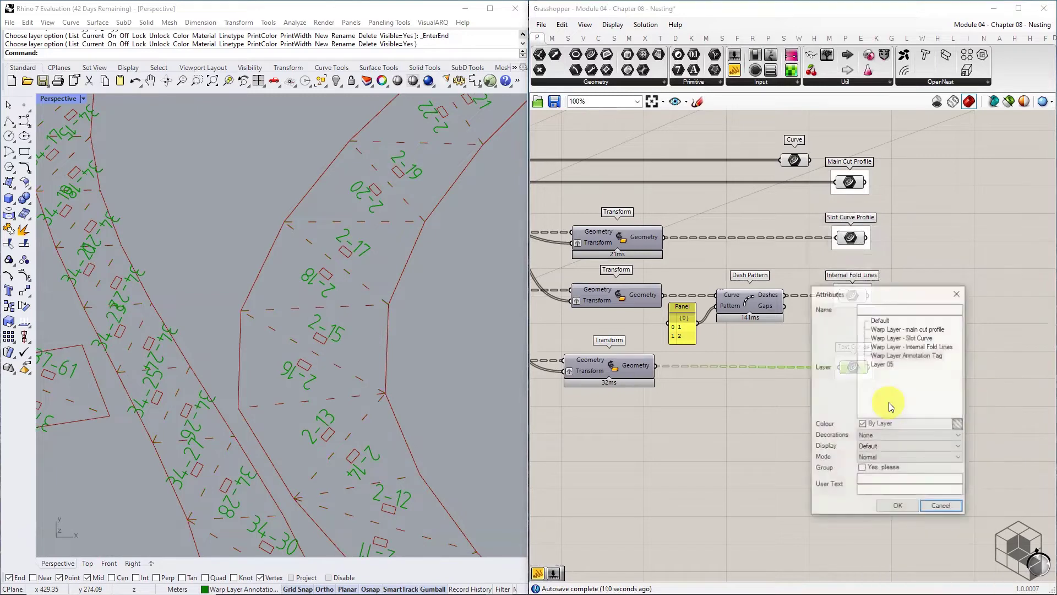
{"action": "left_click", "coordinate": [906, 355]}
{"action": "left_click", "coordinate": [862, 467]}
{"action": "left_click", "coordinate": [897, 505]}
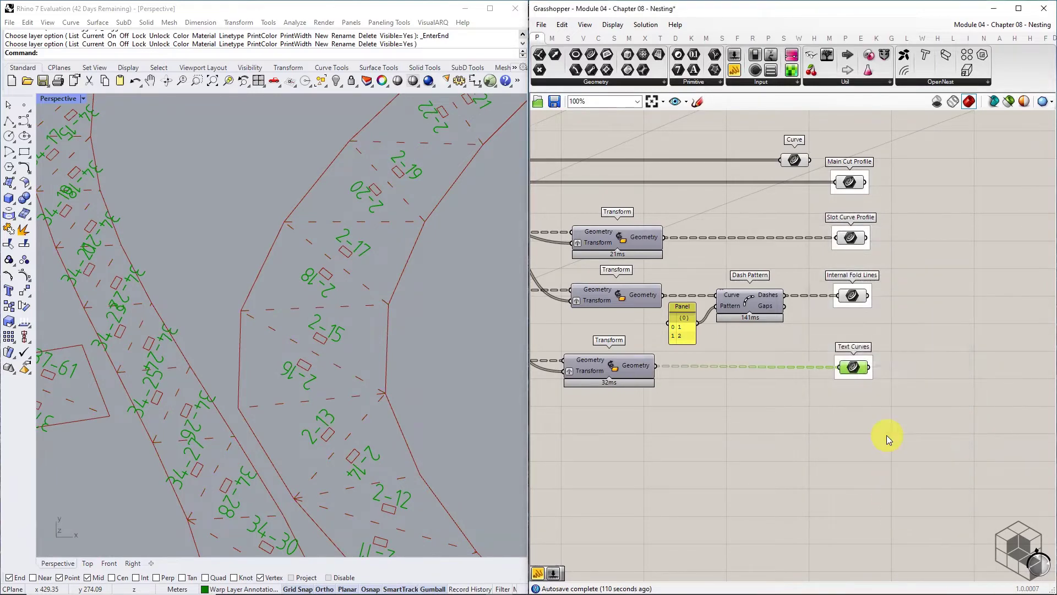
{"action": "left_click", "coordinate": [886, 435]}
Turn off the preview of the warp output components, from the sheet Curve down to Text Curves
{"action": "right_click_drag", "start_coordinate": [745, 408], "coordinate": [824, 393]}
{"action": "scroll", "coordinate": [821, 380], "scroll_direction": "down", "scroll_amount": 2}
{"action": "left_click_drag", "start_coordinate": [959, 170], "coordinate": [846, 417]}
{"action": "middle_click", "coordinate": [916, 346]}
{"action": "left_click", "coordinate": [934, 320]}
Examine the baked warp curves across the nested sheet and select them all
{"action": "scroll", "coordinate": [768, 333], "scroll_direction": "down", "scroll_amount": 2}
{"action": "scroll", "coordinate": [447, 332], "scroll_direction": "down", "scroll_amount": 3}
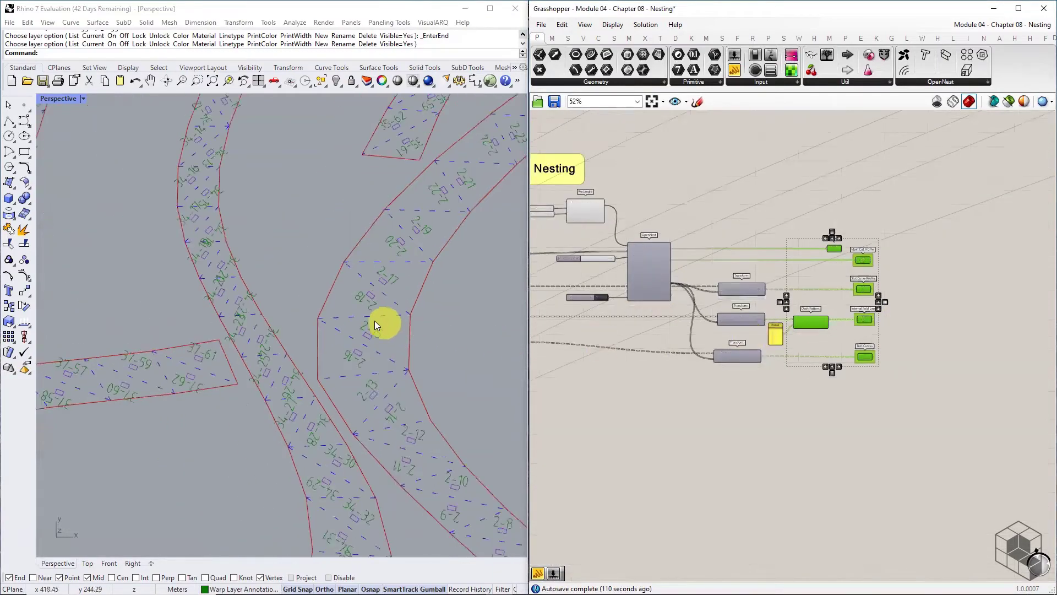
{"action": "scroll", "coordinate": [285, 318], "scroll_direction": "down", "scroll_amount": 5}
{"action": "scroll", "coordinate": [163, 257], "scroll_direction": "up", "scroll_amount": 6}
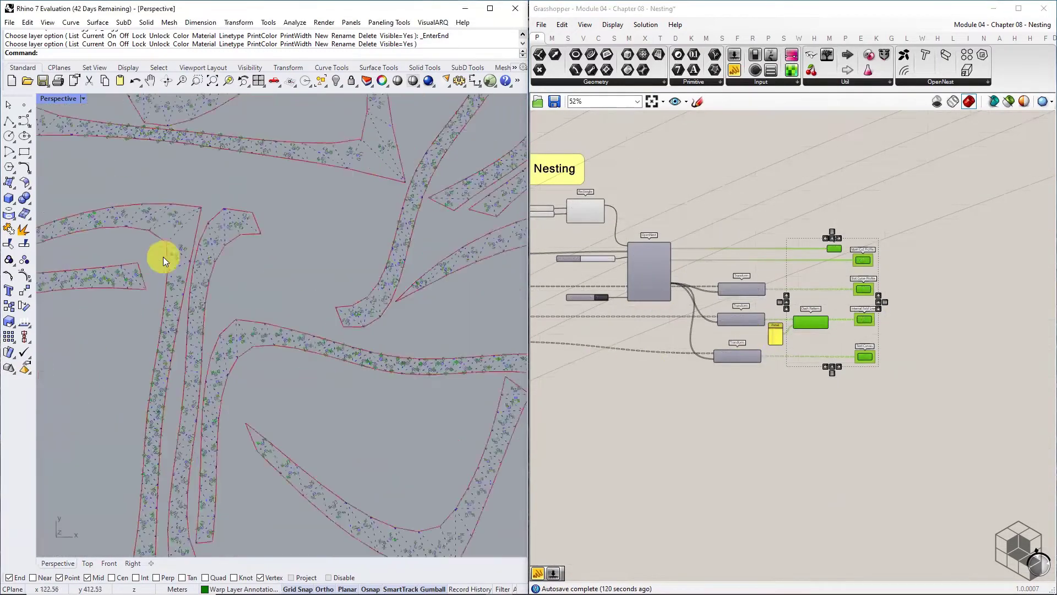
{"action": "scroll", "coordinate": [163, 256], "scroll_direction": "up", "scroll_amount": 3}
{"action": "key", "text": "ctrl+a"}
{"action": "scroll", "coordinate": [382, 283], "scroll_direction": "down", "scroll_amount": 10}
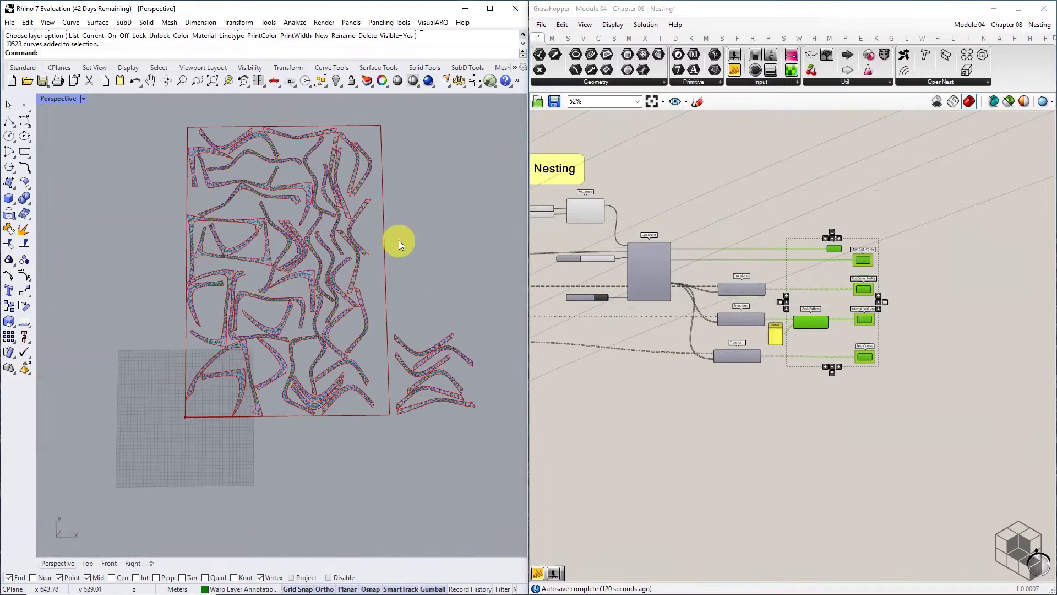
{"action": "scroll", "coordinate": [876, 215], "scroll_direction": "down", "scroll_amount": 3}
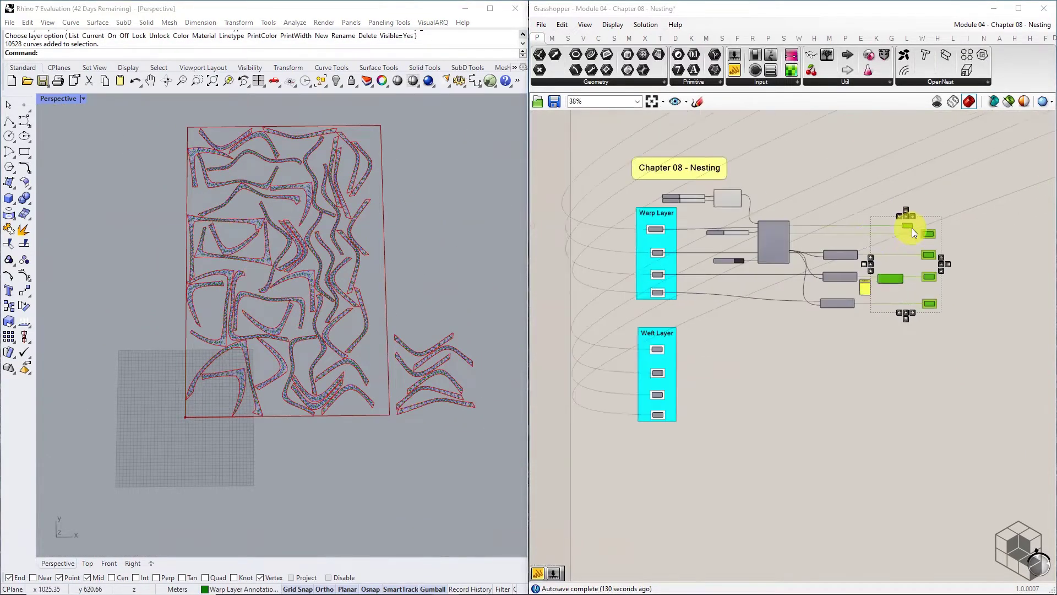
Duplicate the Warp Layer's nesting components and place the copy beside the Weft Layer group
{"action": "left_click_drag", "start_coordinate": [970, 177], "coordinate": [650, 317]}
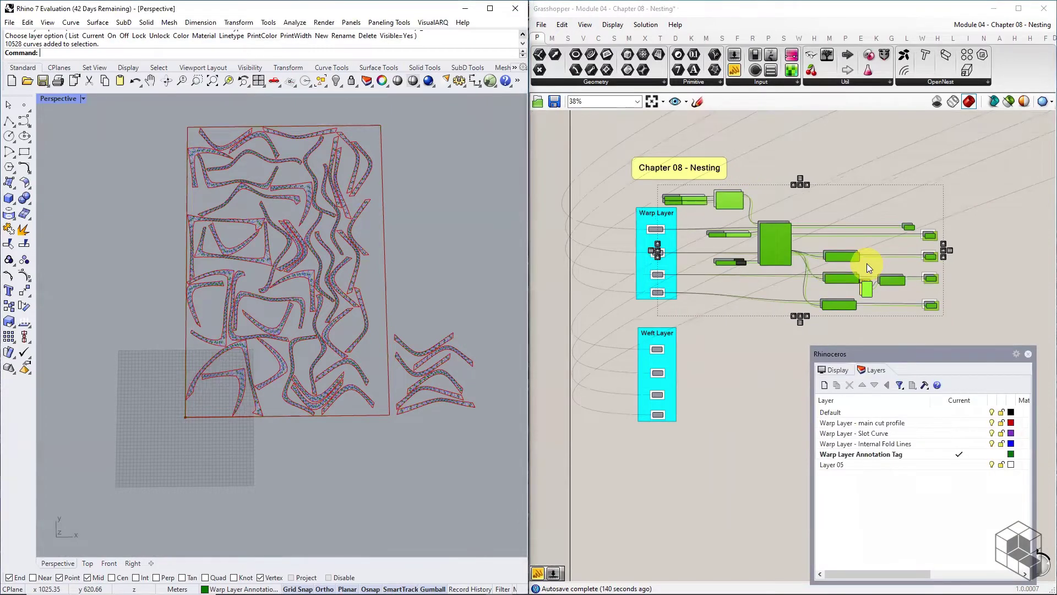
{"action": "scroll", "coordinate": [867, 263], "scroll_direction": "up", "scroll_amount": 4}
{"action": "left_click", "coordinate": [578, 257]}
{"action": "key", "text": "ctrl+v"}
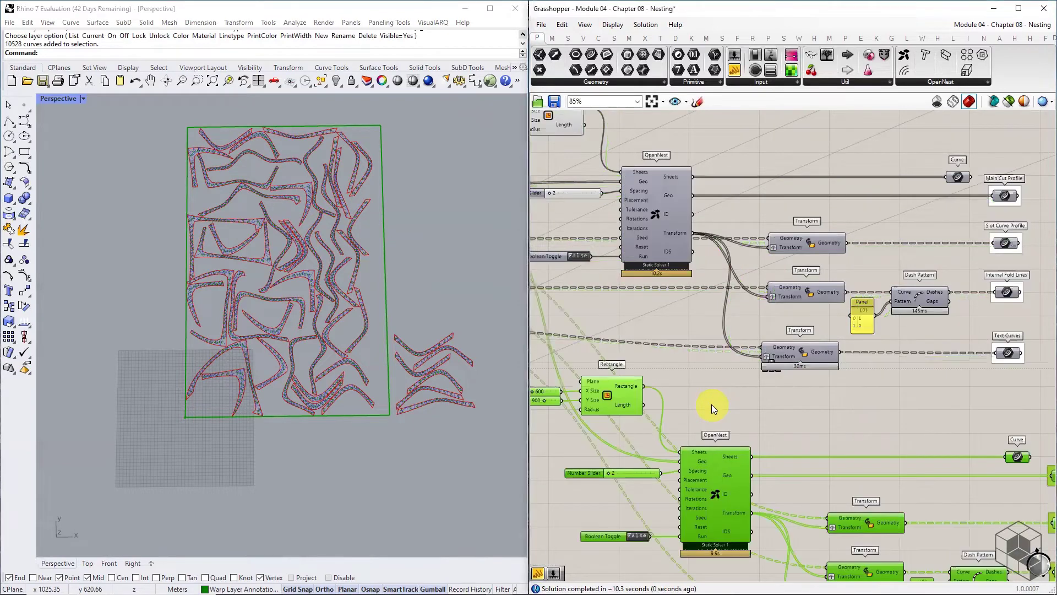
{"action": "right_click_drag", "start_coordinate": [716, 402], "coordinate": [759, 297]}
{"action": "scroll", "coordinate": [768, 280], "scroll_direction": "down", "scroll_amount": 3}
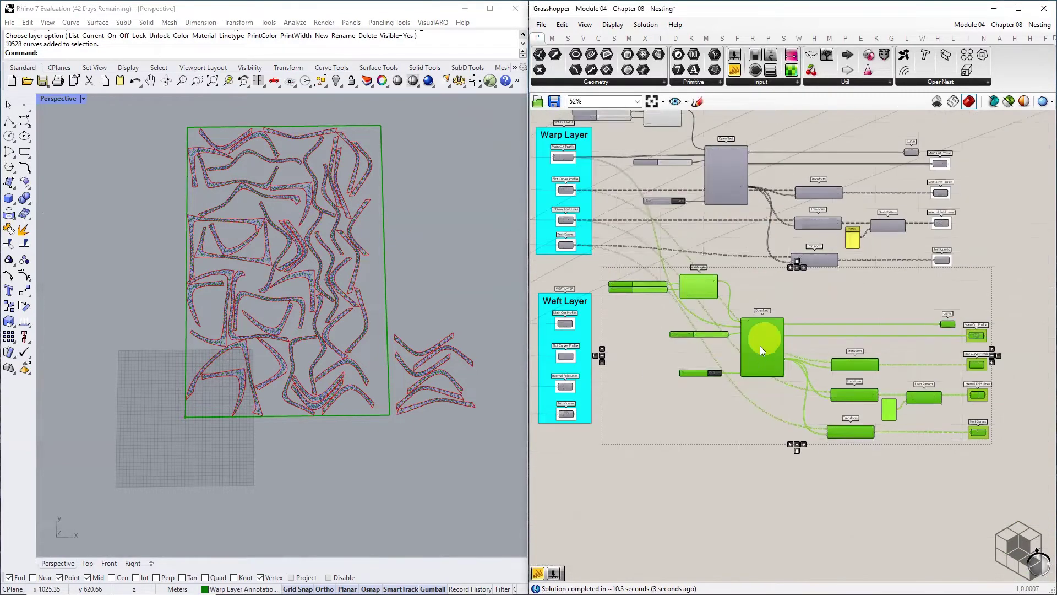
{"action": "left_click_drag", "start_coordinate": [759, 348], "coordinate": [775, 373]}
{"action": "left_click", "coordinate": [774, 310]}
Add a Construct Point component next to the copied Rectangle
{"action": "scroll", "coordinate": [667, 283], "scroll_direction": "up", "scroll_amount": 4}
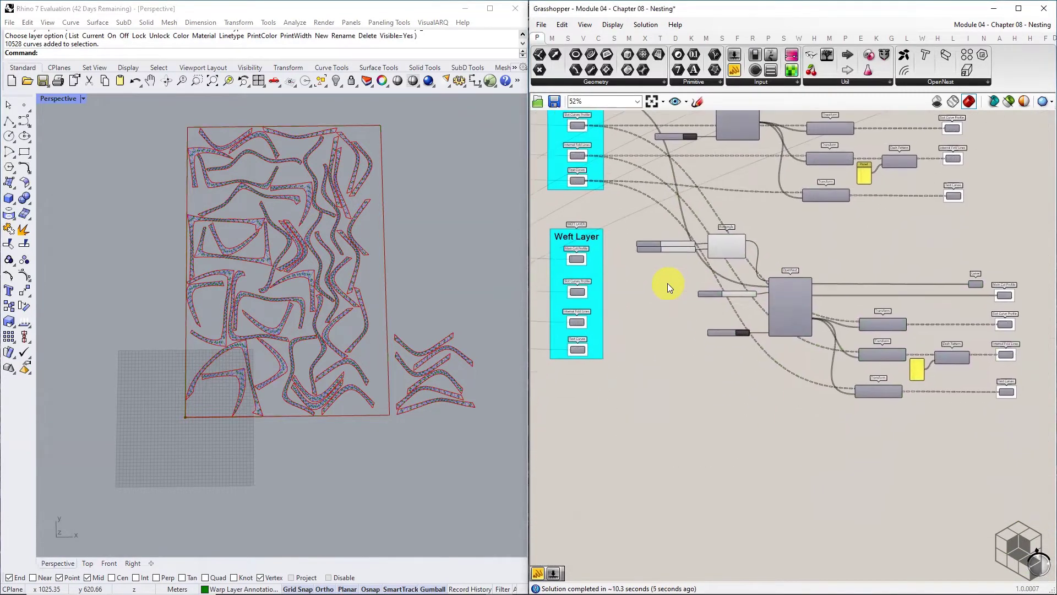
{"action": "scroll", "coordinate": [727, 220], "scroll_direction": "up", "scroll_amount": 3}
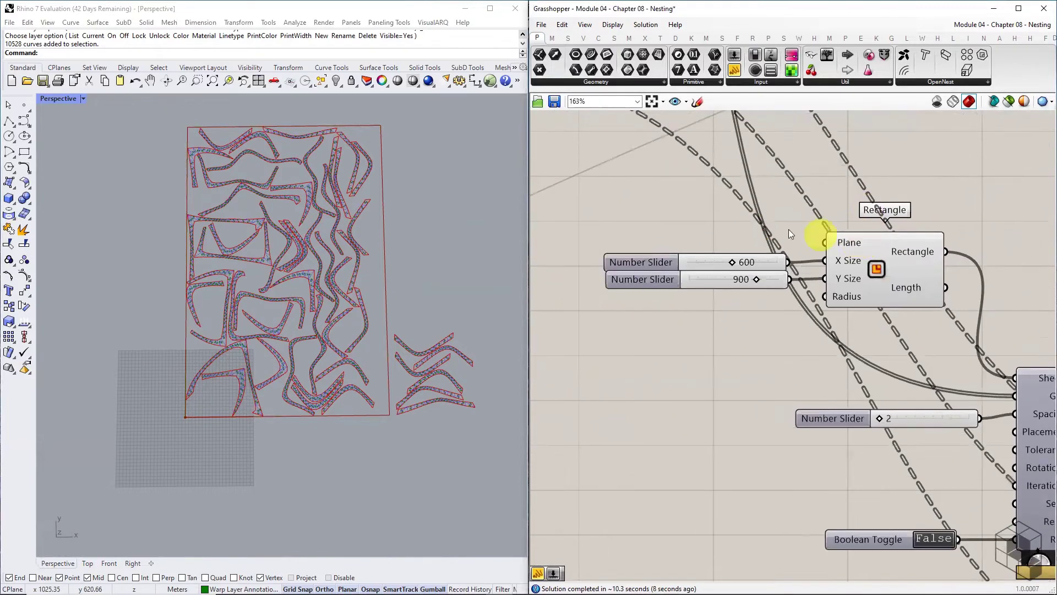
{"action": "left_click", "coordinate": [583, 37]}
{"action": "left_click", "coordinate": [685, 83]}
{"action": "left_click_drag", "start_coordinate": [700, 100], "coordinate": [668, 208]}
{"action": "right_click_drag", "start_coordinate": [539, 193], "coordinate": [626, 201]}
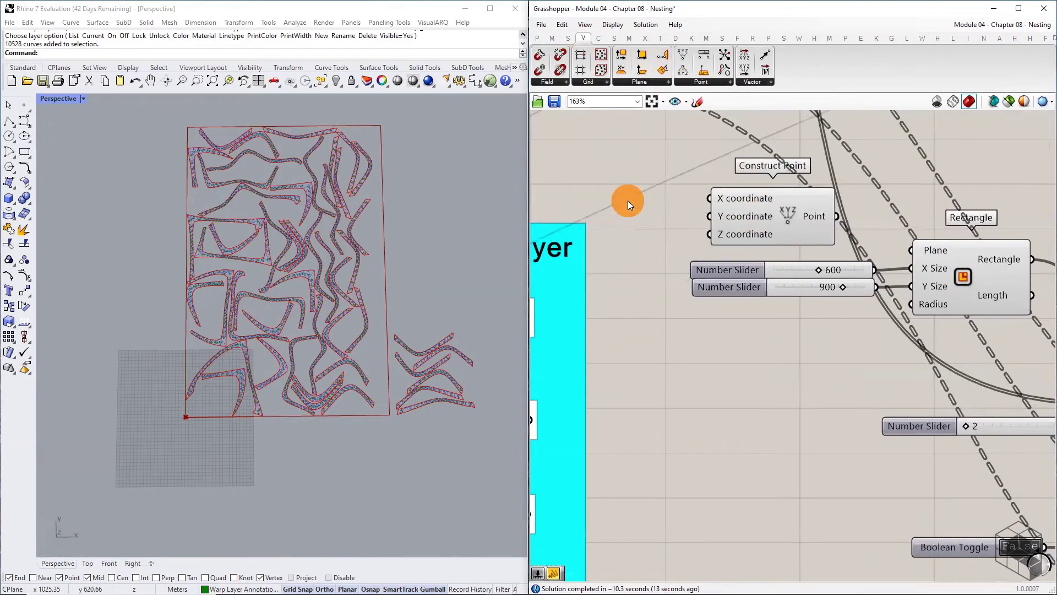
Add a number slider set to 1000 and feed it into Construct Point's Y coordinate
{"action": "double_click", "coordinate": [620, 169]}
{"action": "type", "text": "1"}
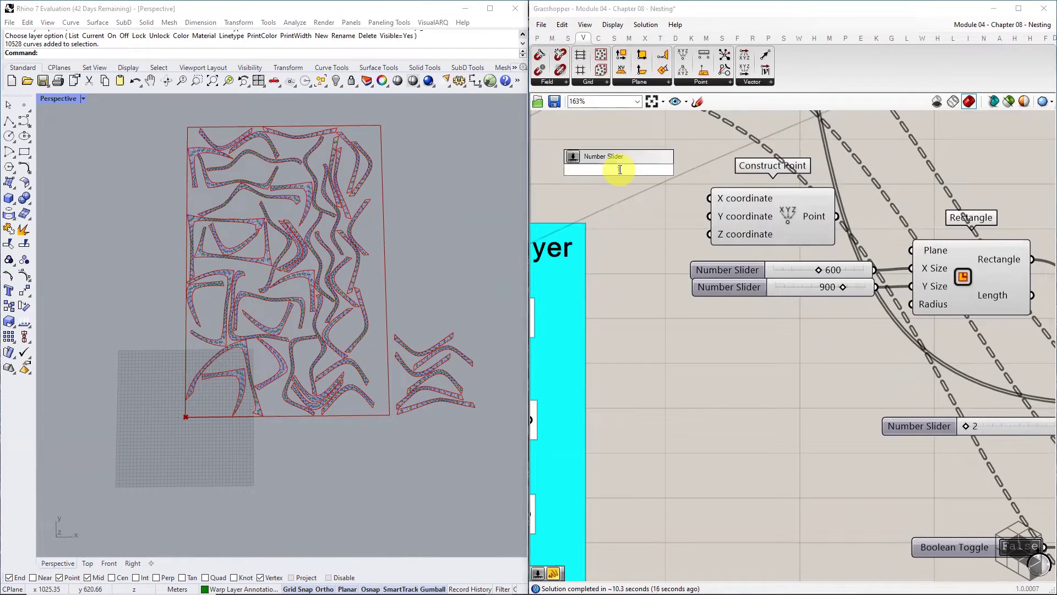
{"action": "left_click", "coordinate": [619, 169]}
{"action": "left_click_drag", "start_coordinate": [675, 176], "coordinate": [746, 198]}
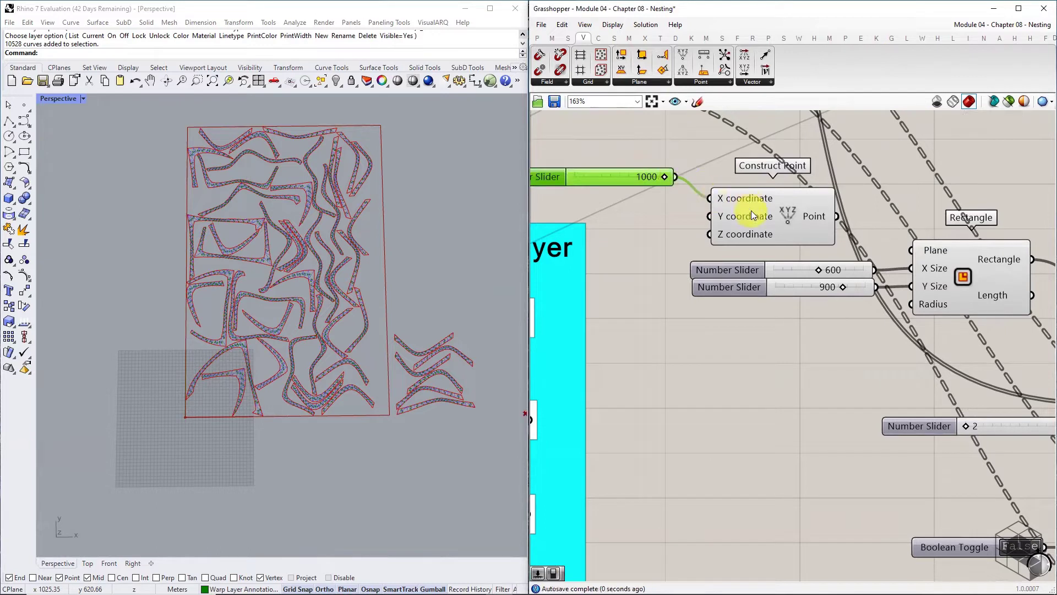
{"action": "right_click", "coordinate": [616, 180]}
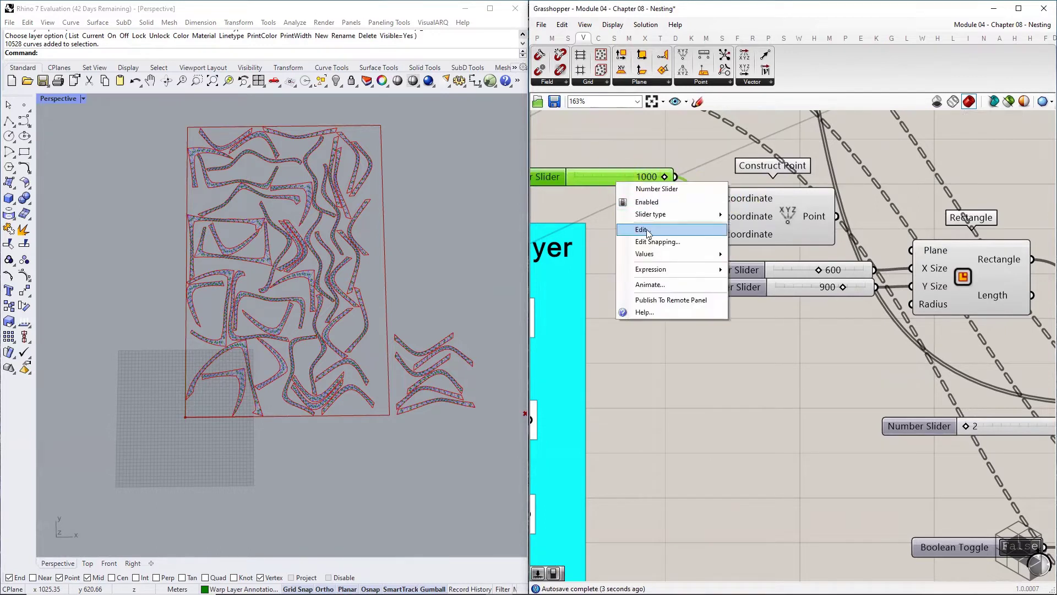
{"action": "left_click", "coordinate": [676, 146]}
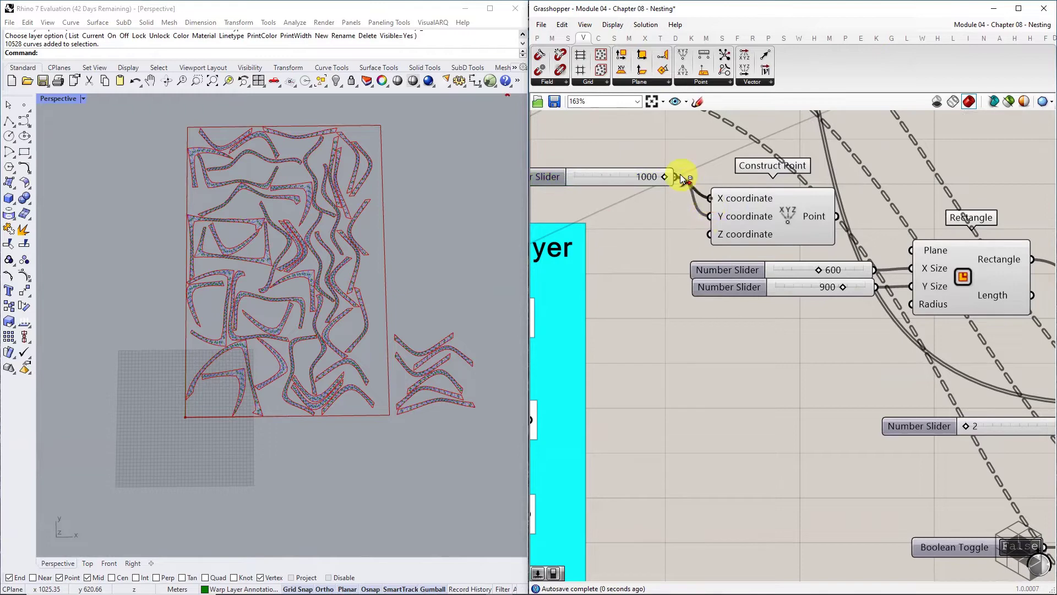
Disable the copied OpenNest component and connect the constructed point to the copied Rectangle's Plane input
{"action": "scroll", "coordinate": [741, 185], "scroll_direction": "down", "scroll_amount": 4}
{"action": "right_click_drag", "start_coordinate": [947, 296], "coordinate": [857, 268]}
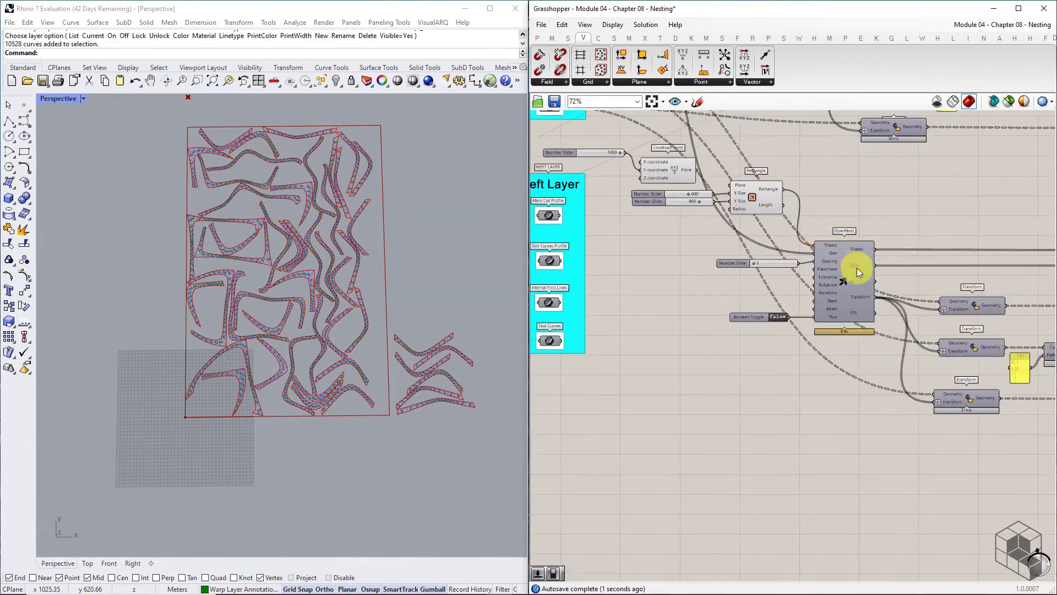
{"action": "left_click", "coordinate": [856, 268]}
{"action": "middle_click", "coordinate": [857, 267]}
{"action": "left_click", "coordinate": [895, 266]}
{"action": "scroll", "coordinate": [715, 182], "scroll_direction": "up", "scroll_amount": 2}
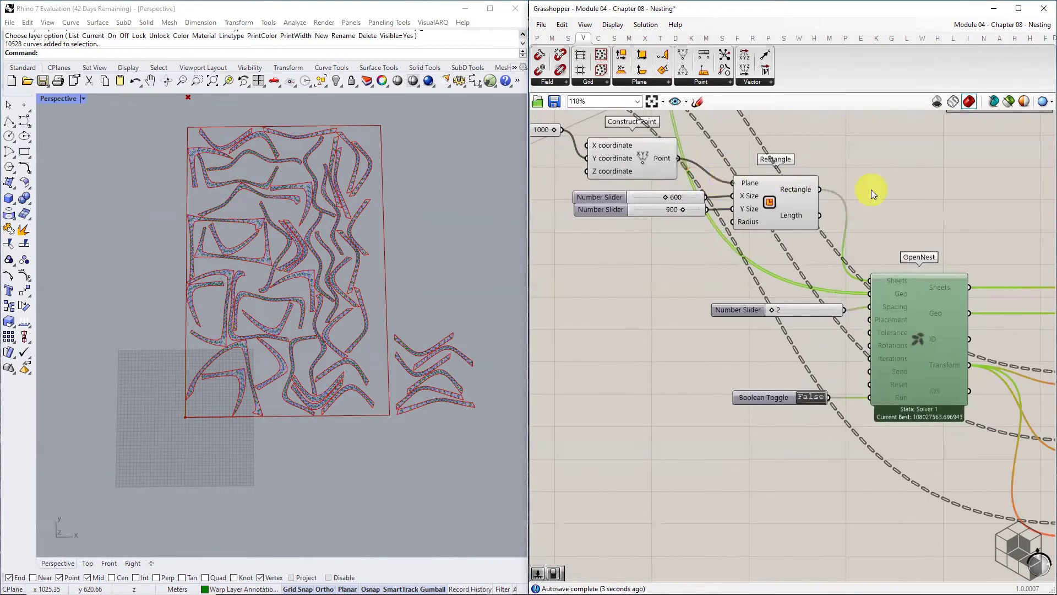
Re-enable the copied OpenNest and feed the Weft Layer's Main Cut Profile, flattened, into its Geo input
{"action": "scroll", "coordinate": [871, 193], "scroll_direction": "down", "scroll_amount": 2}
{"action": "middle_click", "coordinate": [910, 278]}
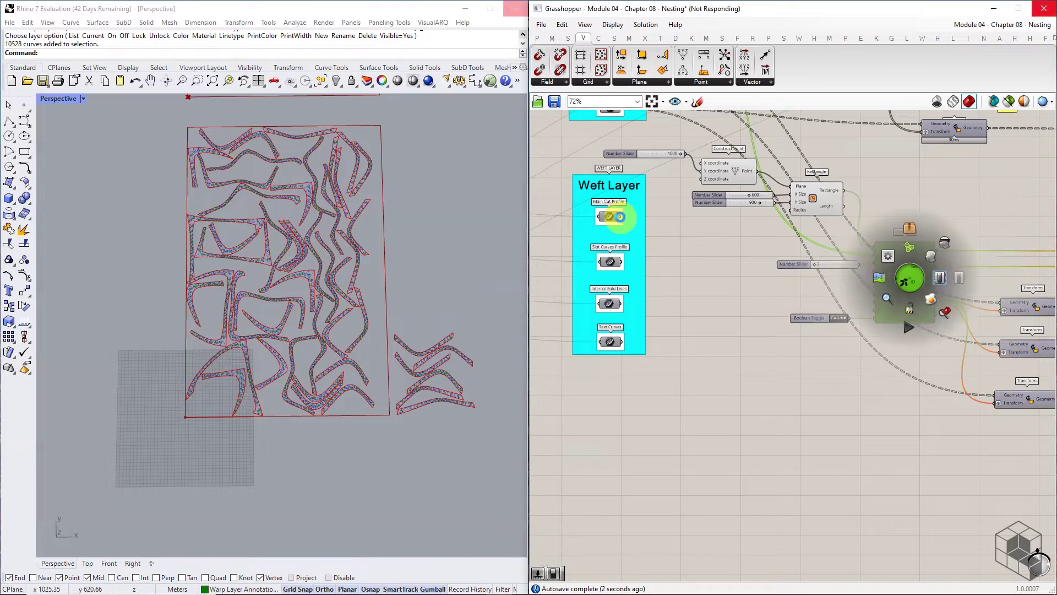
{"action": "left_click_drag", "start_coordinate": [860, 246], "coordinate": [874, 255]}
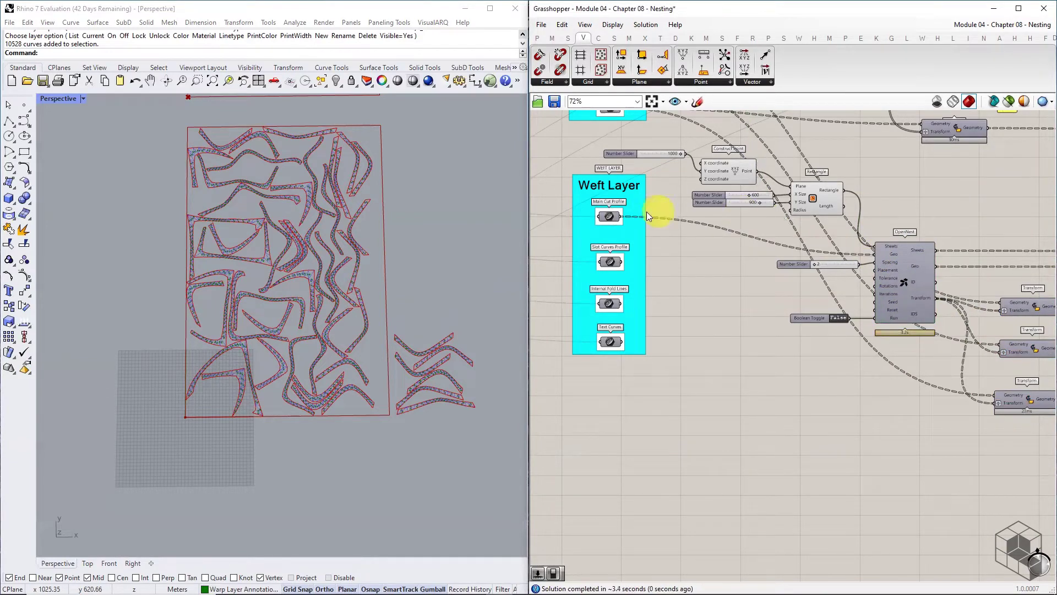
{"action": "right_click", "coordinate": [609, 216]}
{"action": "left_click", "coordinate": [674, 314]}
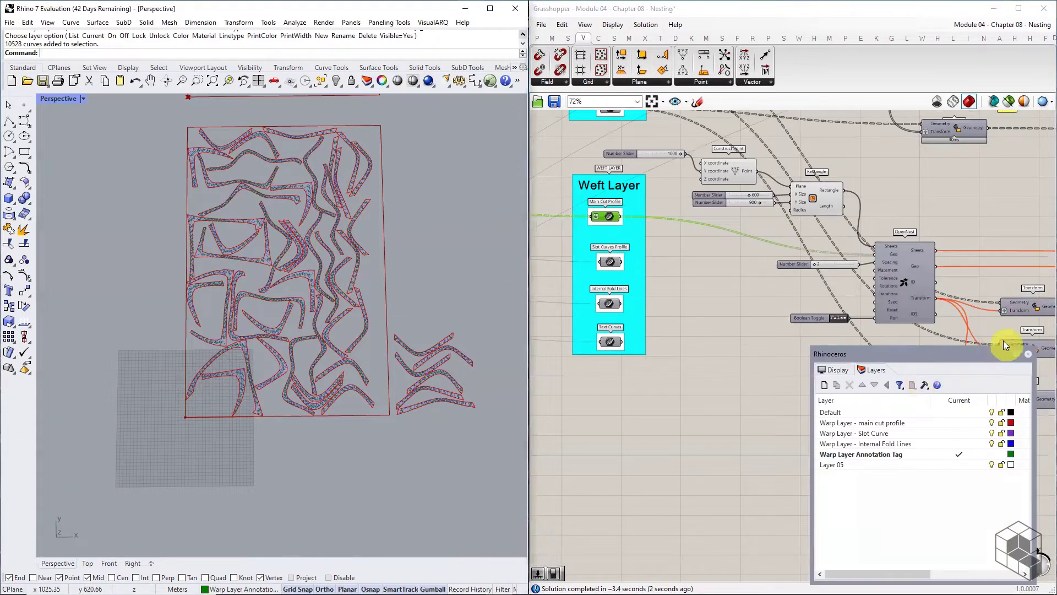
{"action": "left_click", "coordinate": [977, 279]}
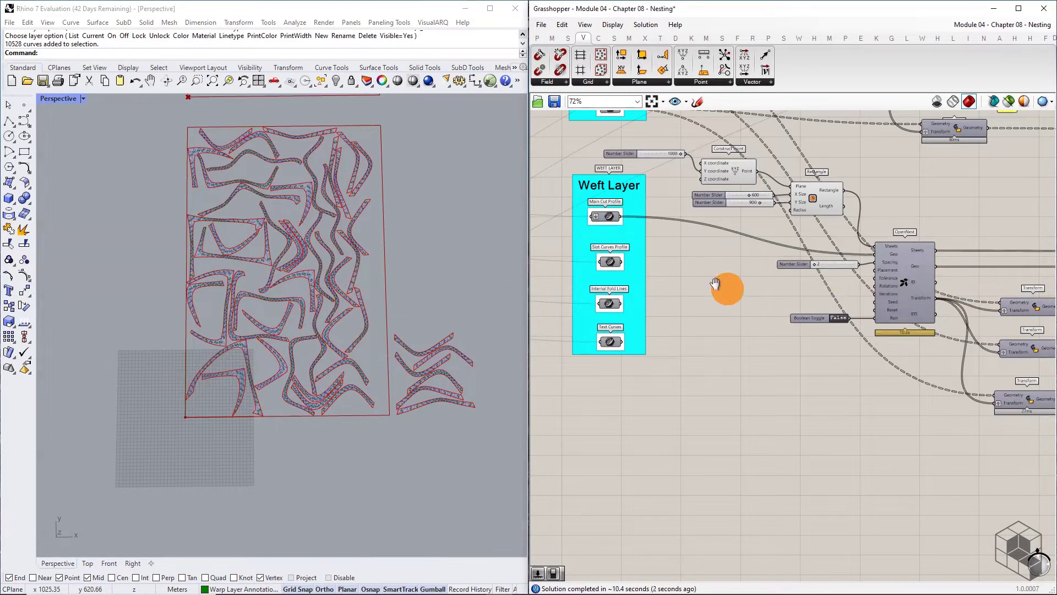
Connect the Weft Layer's slot curves, internal fold lines and text curves to the Geometry inputs of the three copied Transform components
{"action": "scroll", "coordinate": [705, 276], "scroll_direction": "down", "scroll_amount": 2}
{"action": "left_click_drag", "start_coordinate": [579, 235], "coordinate": [903, 270]}
{"action": "left_click_drag", "start_coordinate": [577, 270], "coordinate": [897, 302]}
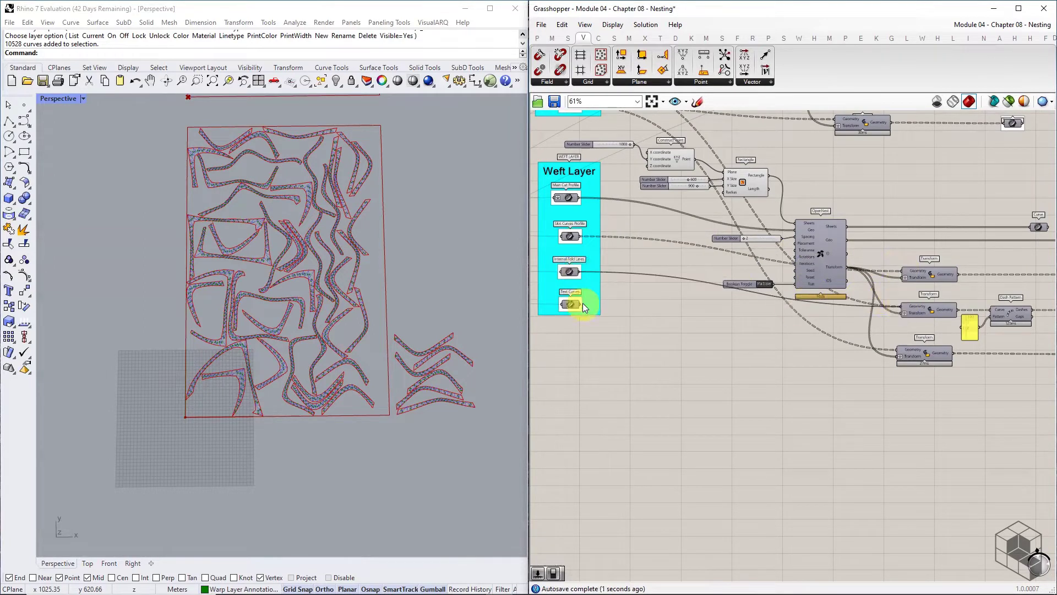
{"action": "left_click_drag", "start_coordinate": [583, 303], "coordinate": [897, 348]}
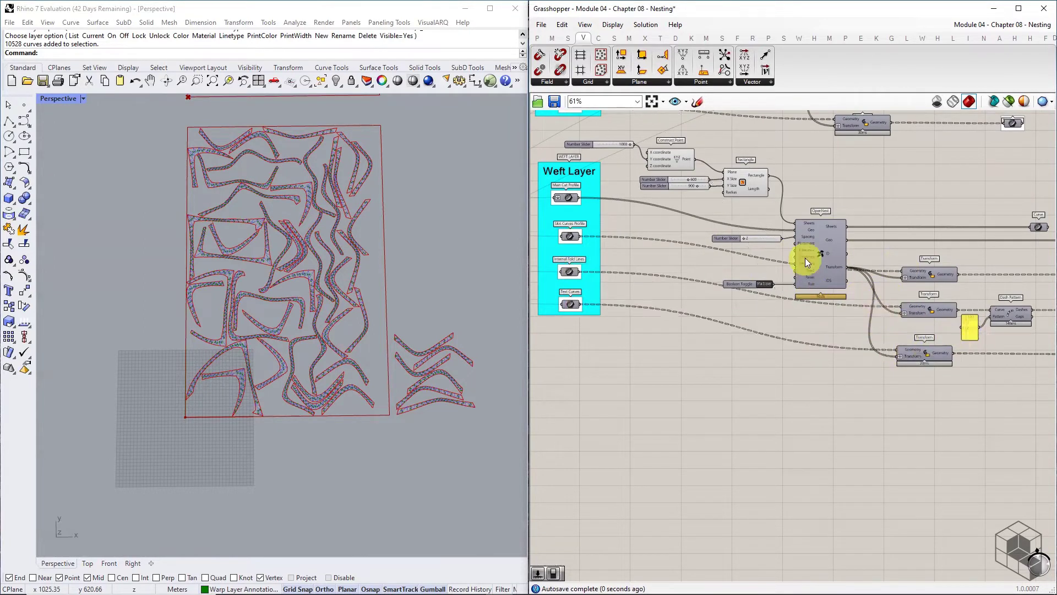
Run the weft nesting by setting the copied OpenNest's Boolean Toggle to True
{"action": "scroll", "coordinate": [805, 258], "scroll_direction": "up", "scroll_amount": 3}
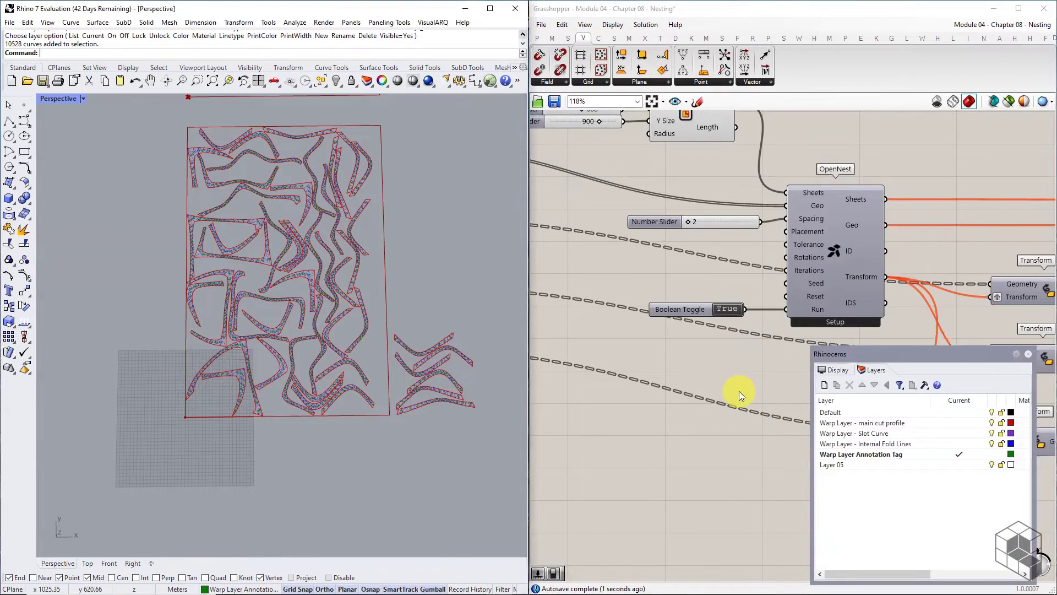
{"action": "scroll", "coordinate": [679, 378], "scroll_direction": "down", "scroll_amount": 5}
{"action": "right_click_drag", "start_coordinate": [660, 341], "coordinate": [798, 261]}
Turn on the preview of the four weft output curve components
{"action": "left_click_drag", "start_coordinate": [876, 239], "coordinate": [835, 346]}
{"action": "middle_click", "coordinate": [896, 341]}
{"action": "left_click", "coordinate": [924, 319]}
Inspect the nested weft sheet, highlighting the main cut profiles, slot curves, internal fold lines and text curves one after another
{"action": "scroll", "coordinate": [358, 299], "scroll_direction": "down", "scroll_amount": 4}
{"action": "scroll", "coordinate": [295, 155], "scroll_direction": "up", "scroll_amount": 5}
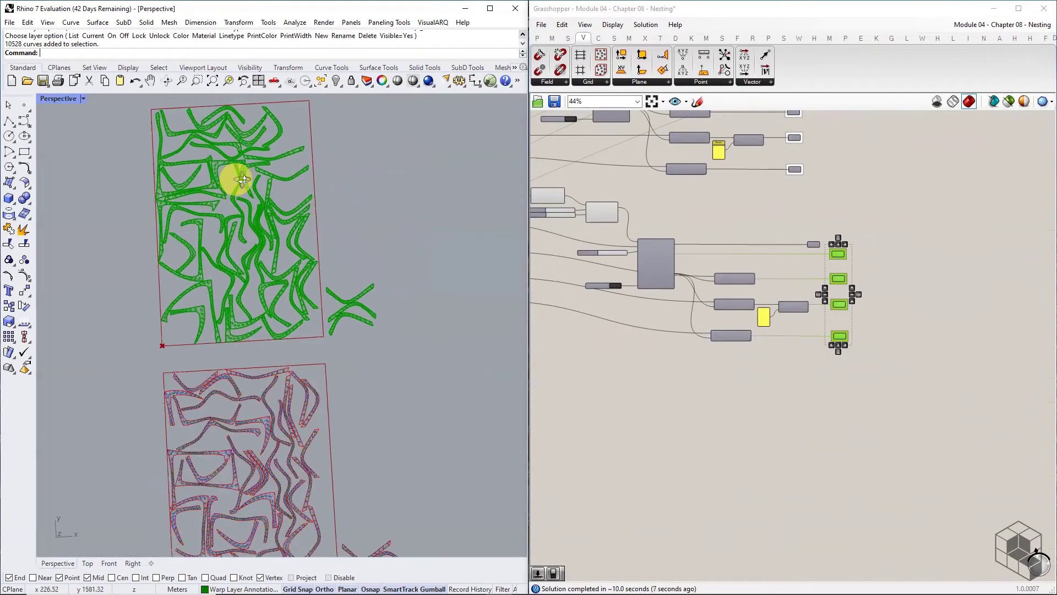
{"action": "right_click_drag", "start_coordinate": [242, 179], "coordinate": [230, 177]}
{"action": "scroll", "coordinate": [320, 286], "scroll_direction": "down", "scroll_amount": 5}
{"action": "scroll", "coordinate": [272, 201], "scroll_direction": "up", "scroll_amount": 7}
{"action": "right_click_drag", "start_coordinate": [362, 400], "coordinate": [353, 399]}
{"action": "left_click", "coordinate": [834, 397]}
{"action": "scroll", "coordinate": [846, 249], "scroll_direction": "up", "scroll_amount": 4}
{"action": "left_click", "coordinate": [824, 260]}
{"action": "left_click", "coordinate": [825, 320]}
{"action": "scroll", "coordinate": [248, 279], "scroll_direction": "up", "scroll_amount": 5}
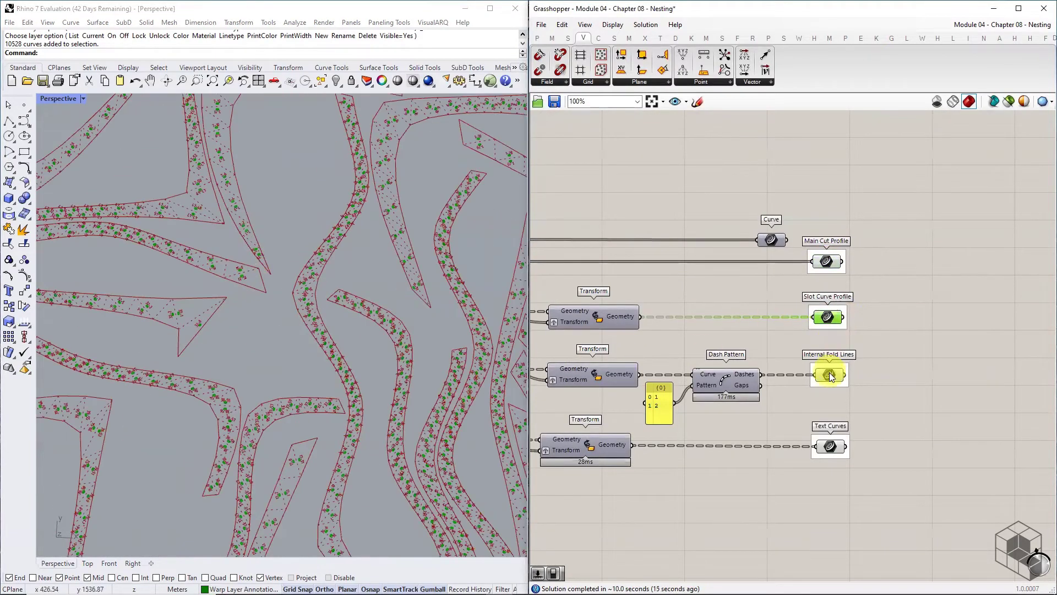
{"action": "left_click", "coordinate": [829, 375]}
{"action": "left_click", "coordinate": [831, 446]}
{"action": "right_click_drag", "start_coordinate": [819, 393], "coordinate": [856, 366]}
{"action": "left_click", "coordinate": [856, 370]}
{"action": "scroll", "coordinate": [407, 352], "scroll_direction": "down", "scroll_amount": 8}
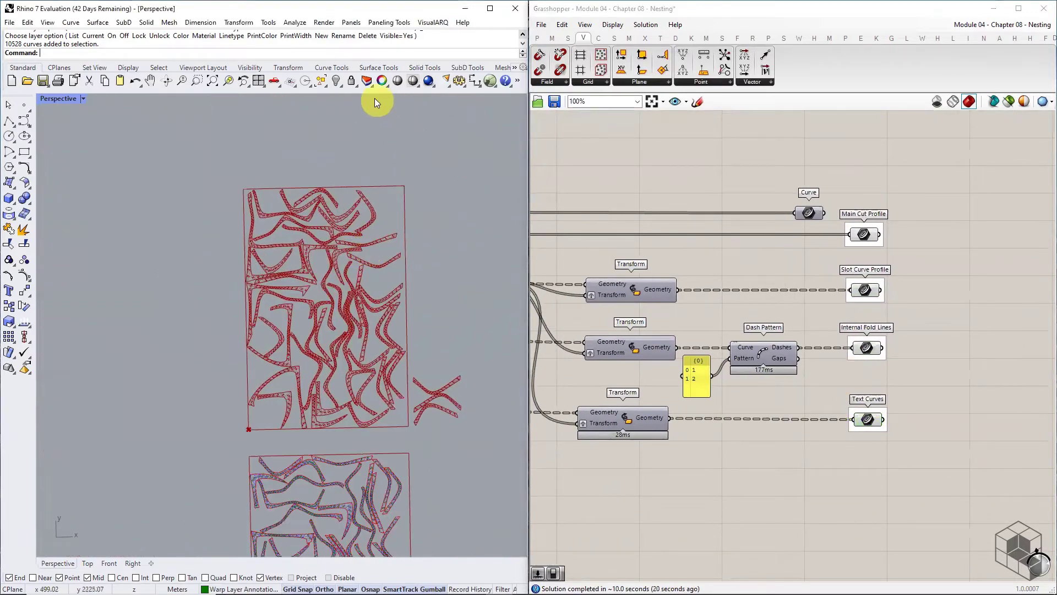
Show the Rhino layer list and add a layer named "Weft Layer - Main Cut Profile"
{"action": "left_click", "coordinate": [366, 81]}
{"action": "left_click_drag", "start_coordinate": [863, 354], "coordinate": [464, 169]}
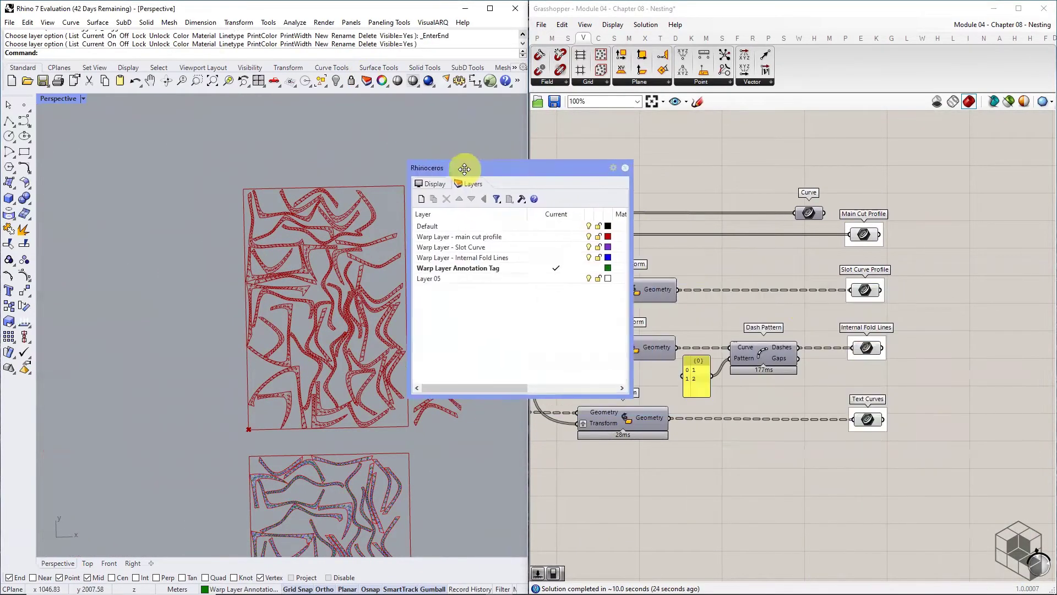
{"action": "left_click", "coordinate": [422, 199]}
{"action": "type", "text": "Weft Layer - Main Cut Profile"}
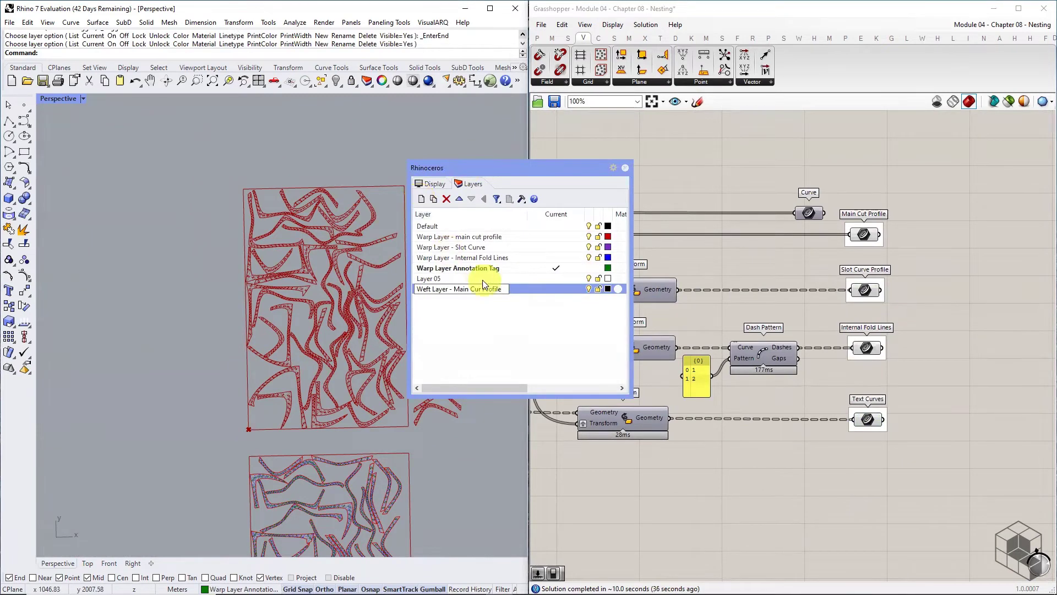
{"action": "left_click", "coordinate": [479, 326]}
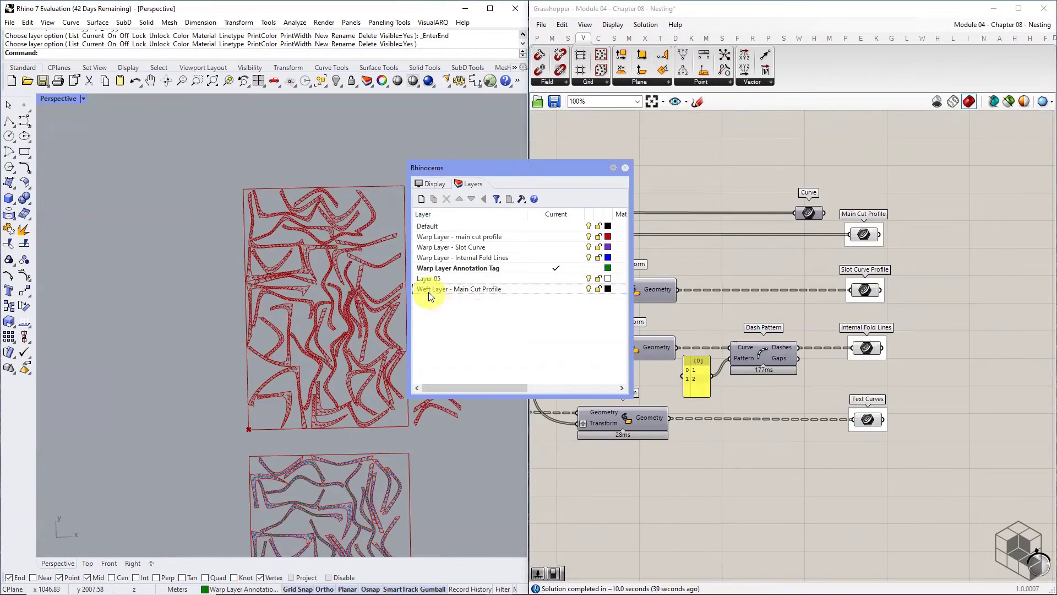
Add a layer named "Weft Layer - Slot Curve"
{"action": "left_click", "coordinate": [421, 199]}
{"action": "type", "text": "Weft Layer - D"}
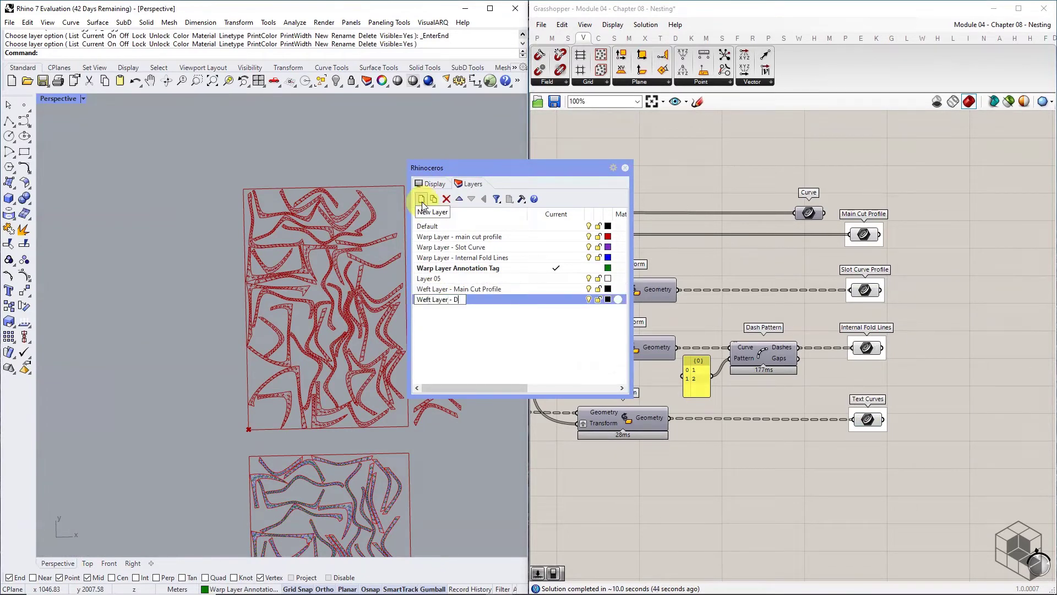
{"action": "type", "text": "lot Curve"}
{"action": "left_click", "coordinate": [458, 300]}
{"action": "key", "text": "BackSpace"}
{"action": "type", "text": "S"}
{"action": "left_click", "coordinate": [476, 318]}
Add a layer named "Weft Layer - Internal Fold lines"
{"action": "left_click", "coordinate": [421, 199]}
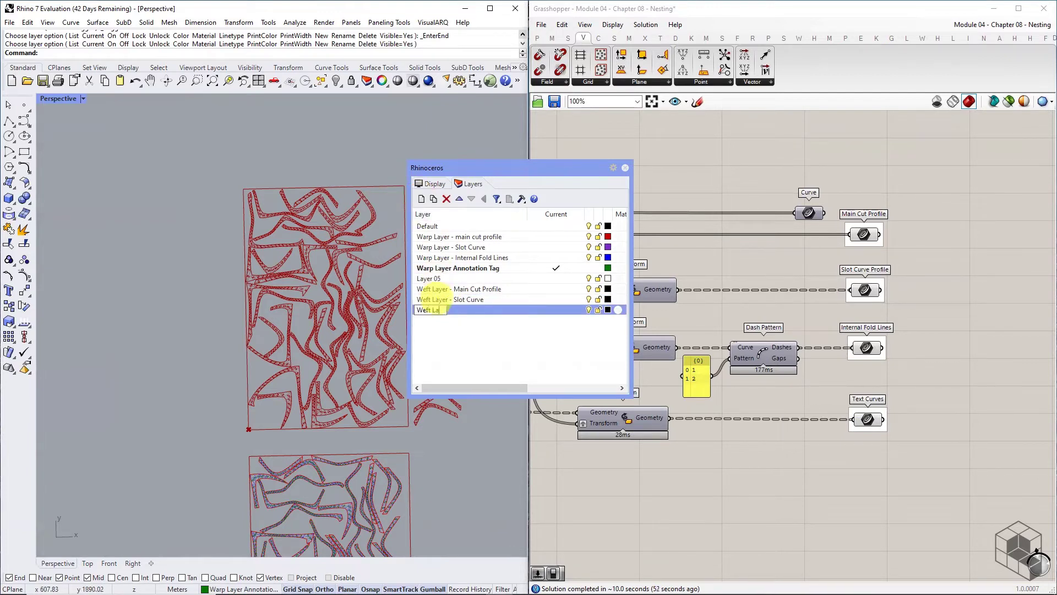
{"action": "type", "text": "Weft Layer - Internal Fold lines"}
Add a layer named "Weft Layer - Annotation Tag"
{"action": "left_click", "coordinate": [424, 198]}
{"action": "type", "text": "Weft Layer - Annotation Tags"}
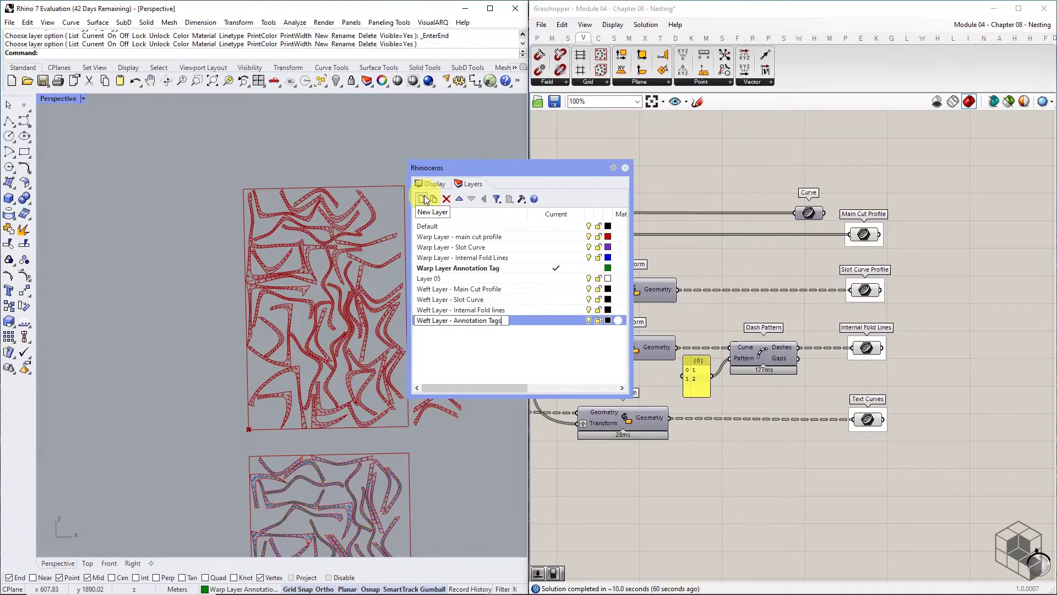
{"action": "key", "text": "BackSpace"}
{"action": "left_click", "coordinate": [458, 345]}
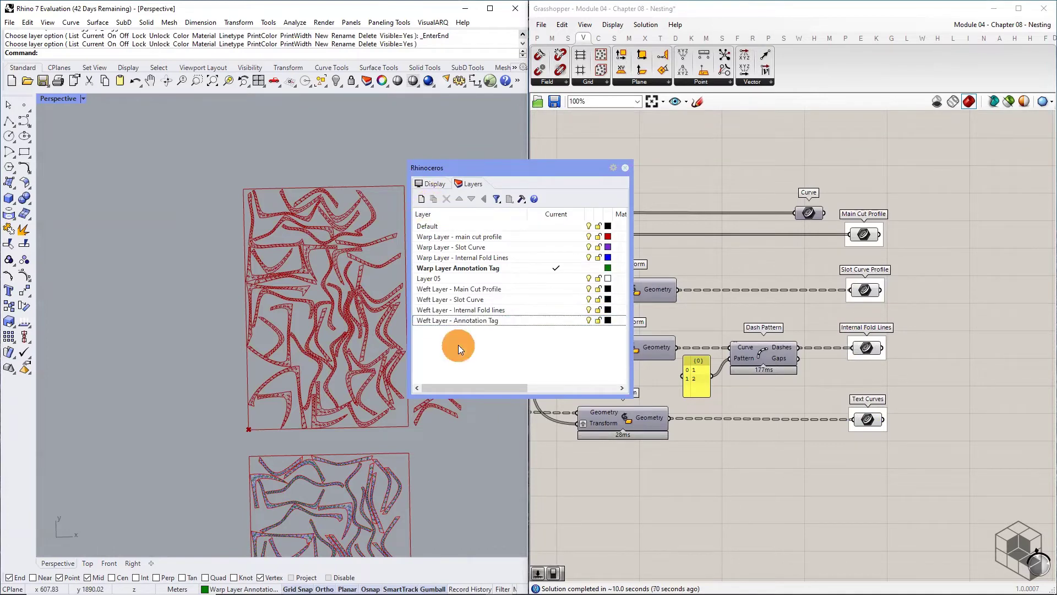
Close the layer list and bake the Main Cut Profile curves onto the "Weft Layer - Main Cut Profile" layer
{"action": "left_click", "coordinate": [624, 167]}
{"action": "left_click", "coordinate": [864, 233]}
{"action": "right_click", "coordinate": [863, 233]}
{"action": "left_click", "coordinate": [912, 276]}
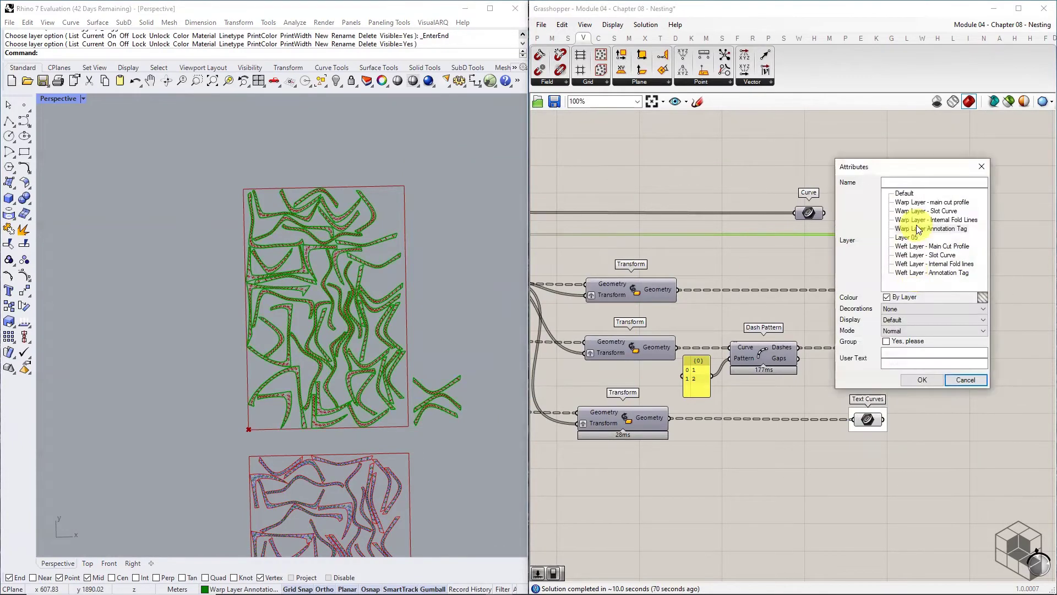
{"action": "left_click", "coordinate": [918, 246]}
{"action": "left_click", "coordinate": [922, 379]}
Bake the Slot Curve Profile curves onto the "Weft Layer - Slot Curve" layer
{"action": "right_click", "coordinate": [864, 290]}
{"action": "left_click", "coordinate": [918, 338]}
{"action": "left_click", "coordinate": [920, 314]}
{"action": "left_click", "coordinate": [916, 440]}
Bake the dashed Internal Fold Lines onto the "Weft Layer - Internal Fold lines" layer
{"action": "left_click", "coordinate": [870, 347]}
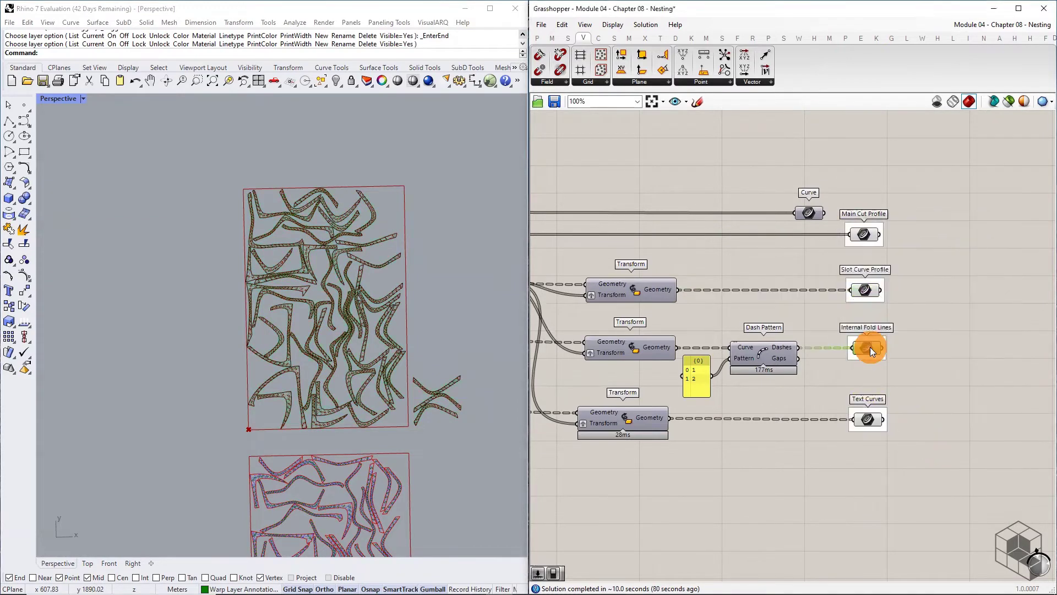
{"action": "right_click", "coordinate": [869, 347]}
{"action": "left_click", "coordinate": [922, 394]}
{"action": "left_click", "coordinate": [924, 376]}
{"action": "left_click", "coordinate": [923, 496]}
Bake the Text Curves onto the "Weft Layer - Annotation Tag" layer
{"action": "right_click", "coordinate": [867, 419]}
{"action": "left_click", "coordinate": [908, 402]}
{"action": "left_click", "coordinate": [932, 398]}
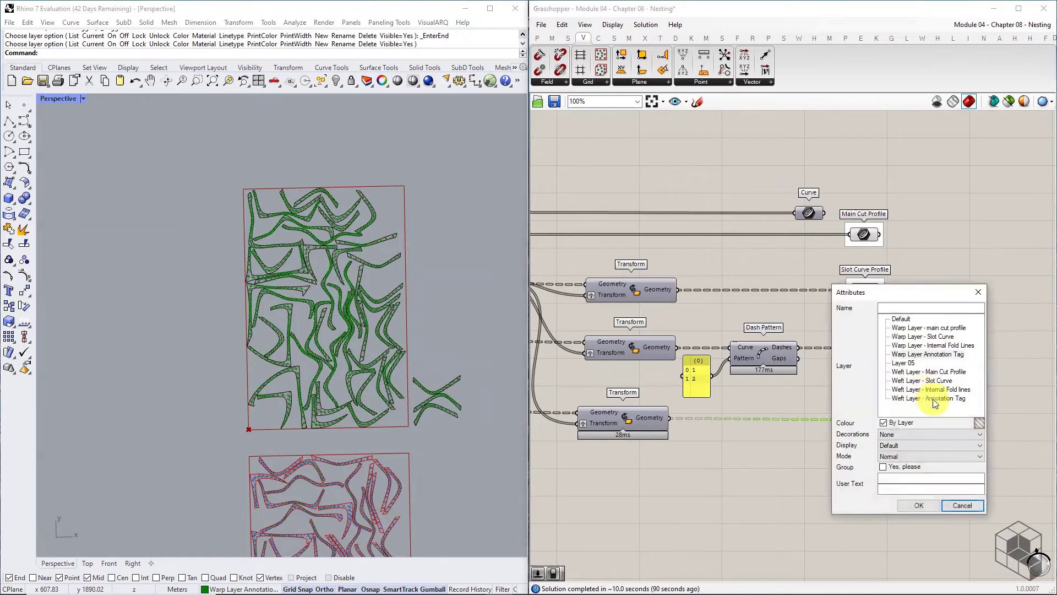
{"action": "left_click", "coordinate": [909, 492]}
{"action": "left_click", "coordinate": [906, 399]}
{"action": "left_click", "coordinate": [919, 504]}
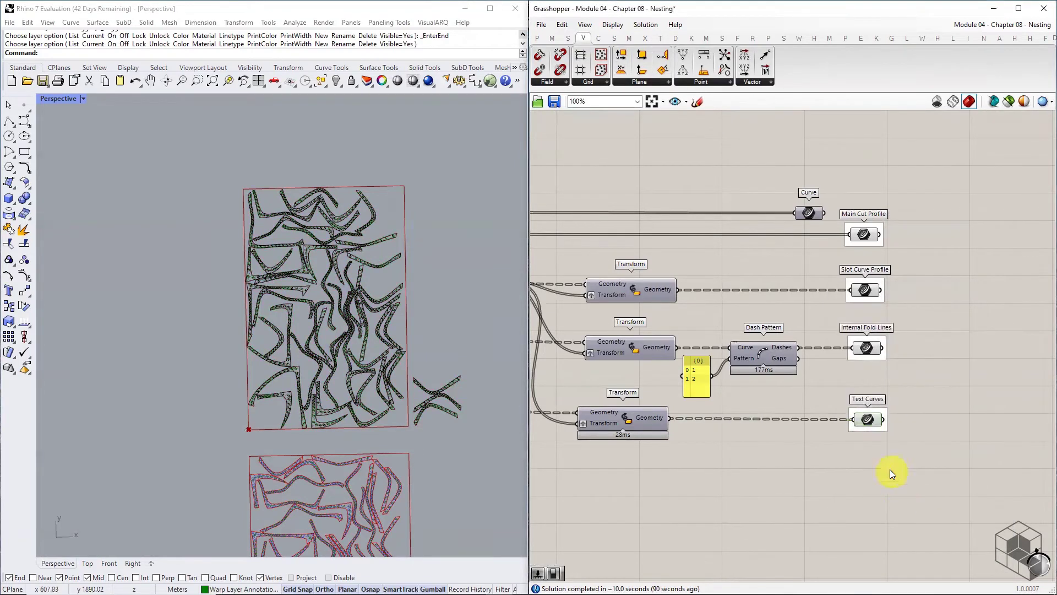
Set the layer colour of "Weft Layer - Main Cut Profile" to Red and of "Weft Layer - Slot Curve" to Orange
{"action": "scroll", "coordinate": [358, 332], "scroll_direction": "up", "scroll_amount": 3}
{"action": "left_click", "coordinate": [366, 81]}
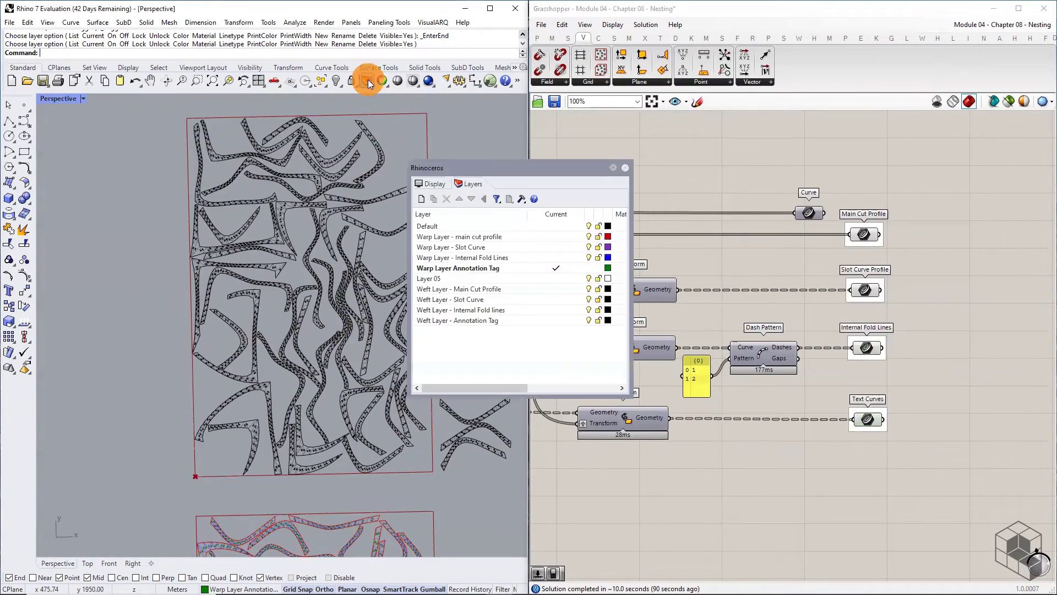
{"action": "left_click", "coordinate": [608, 289]}
{"action": "left_click", "coordinate": [732, 367]}
{"action": "left_click", "coordinate": [784, 451]}
{"action": "left_click", "coordinate": [609, 300]}
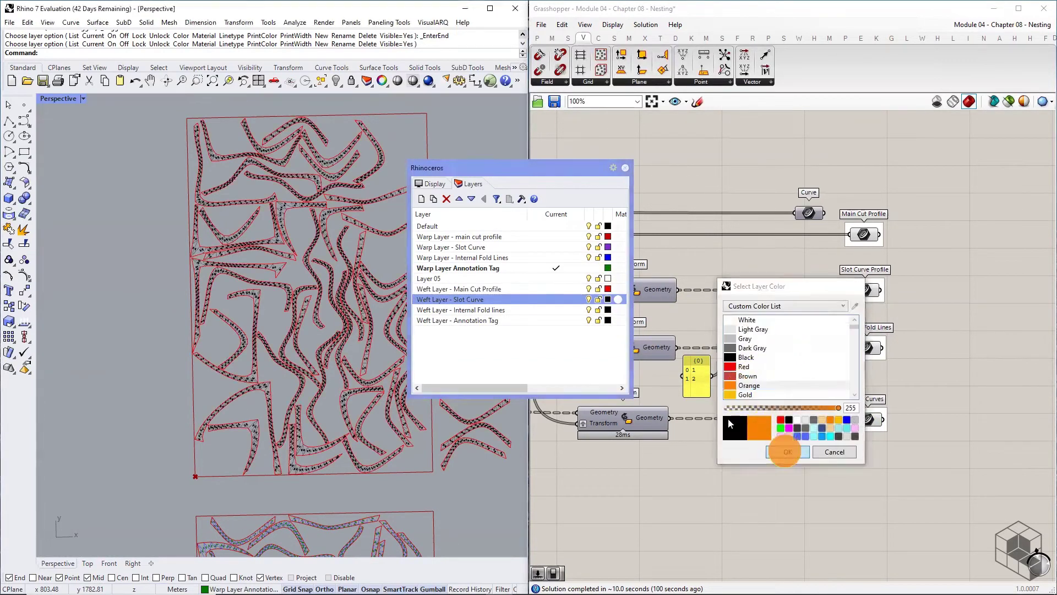
{"action": "left_click", "coordinate": [743, 384]}
{"action": "left_click", "coordinate": [784, 448]}
Set the layer colour of "Weft Layer - Internal Fold lines" to Cyan and of "Weft Layer - Annotation Tag" to Green
{"action": "left_click", "coordinate": [607, 310]}
{"action": "scroll", "coordinate": [749, 375], "scroll_direction": "down", "scroll_amount": 4}
{"action": "left_click", "coordinate": [732, 349]}
{"action": "left_click", "coordinate": [784, 450]}
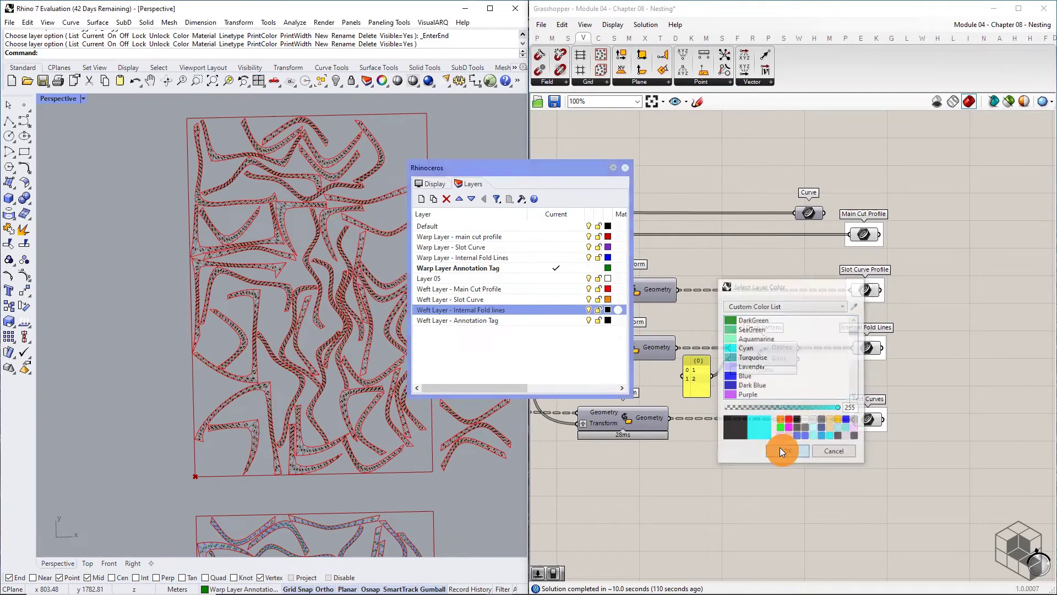
{"action": "left_click", "coordinate": [608, 320]}
{"action": "scroll", "coordinate": [735, 340], "scroll_direction": "down", "scroll_amount": 5}
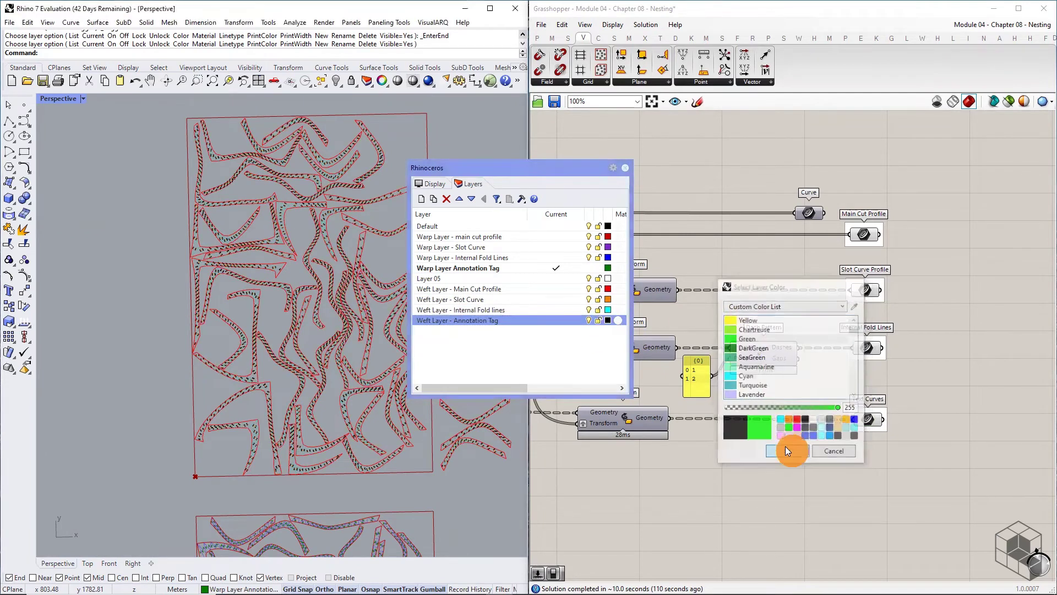
{"action": "left_click", "coordinate": [624, 168]}
Save the baked Rhino model on the Desktop under the file name "Laser cutting - strip morphology"
{"action": "scroll", "coordinate": [771, 187], "scroll_direction": "down", "scroll_amount": 4}
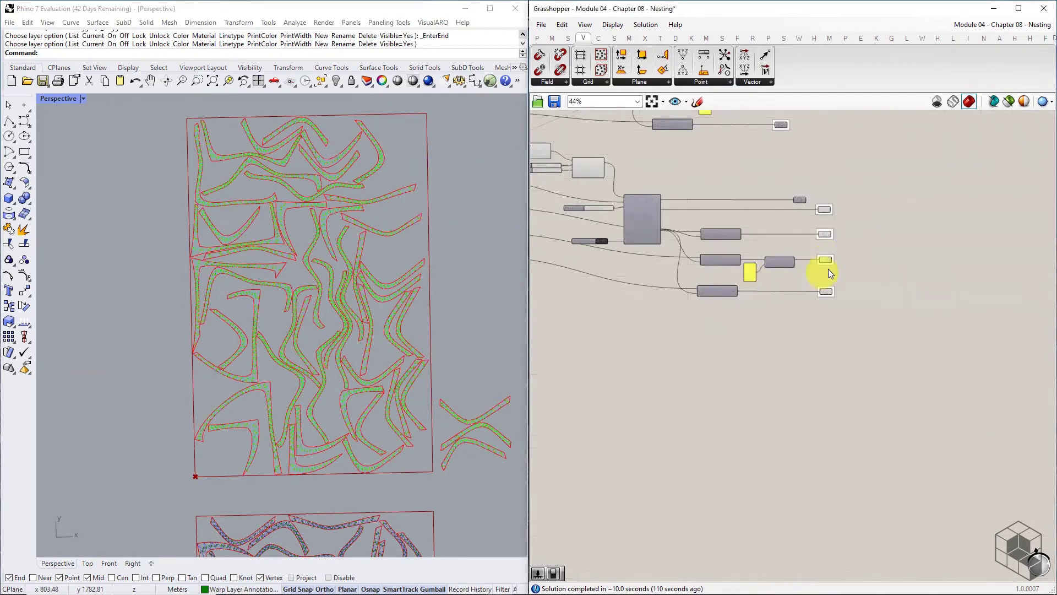
{"action": "scroll", "coordinate": [836, 263], "scroll_direction": "up", "scroll_amount": 5}
{"action": "right_click_drag", "start_coordinate": [490, 234], "coordinate": [363, 226]}
{"action": "left_click", "coordinate": [9, 22]}
{"action": "left_click", "coordinate": [43, 115]}
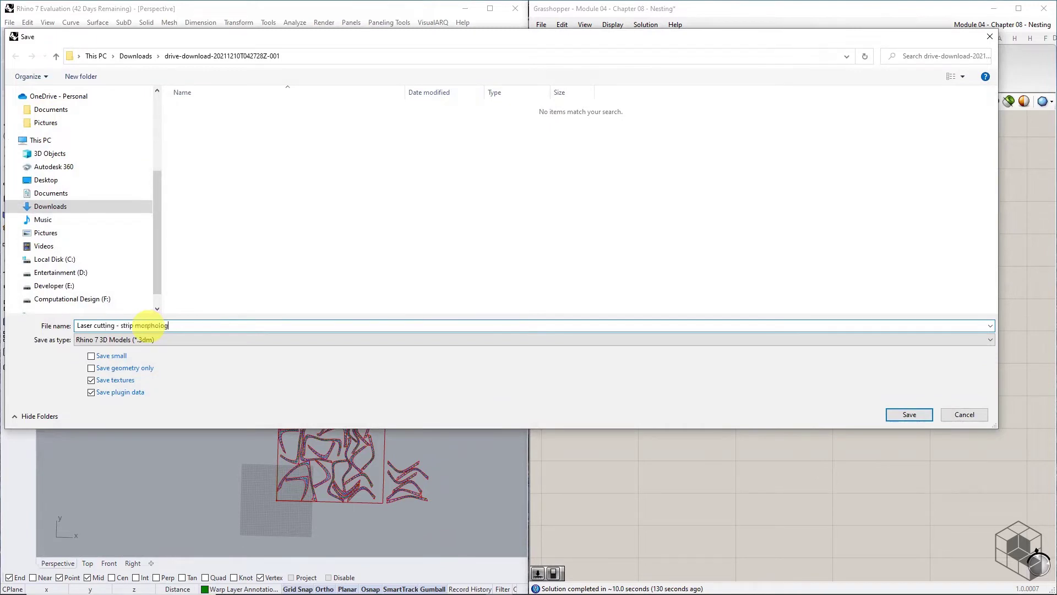
{"action": "left_click", "coordinate": [243, 339]}
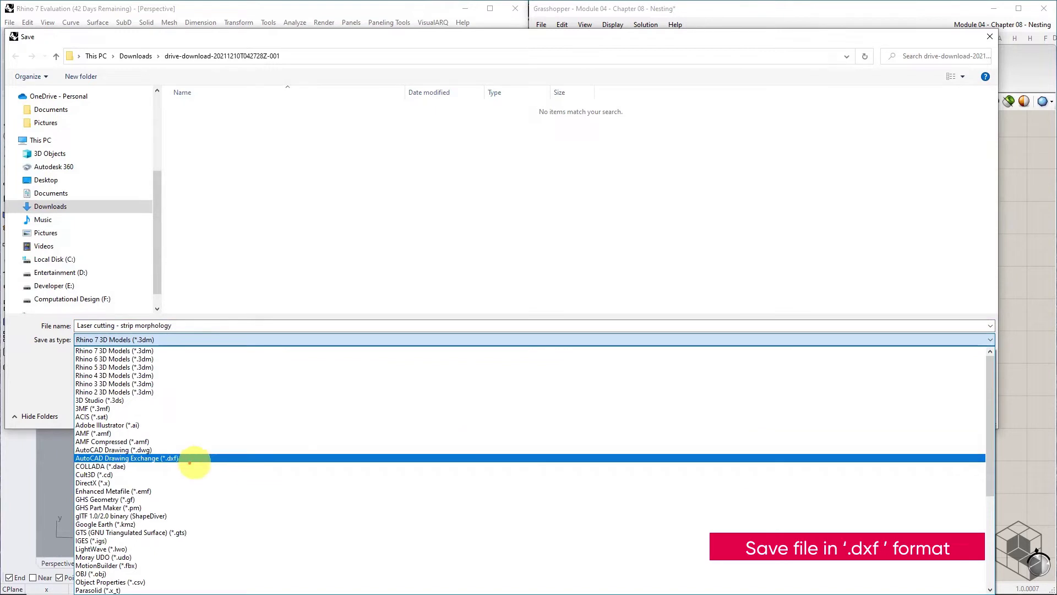
{"action": "left_click_drag", "start_coordinate": [76, 462], "coordinate": [178, 467]}
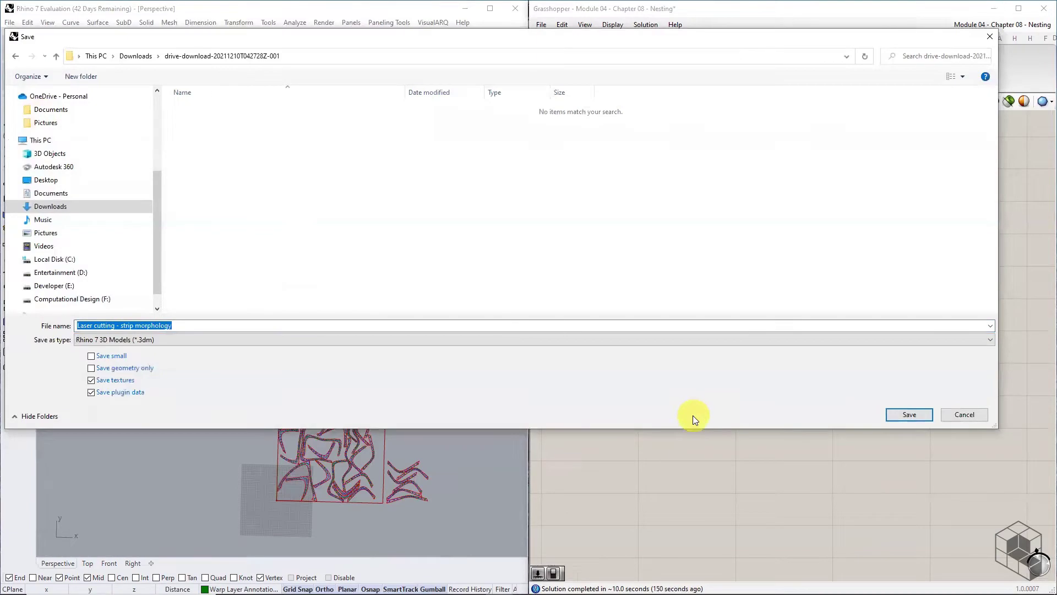
{"action": "left_click", "coordinate": [45, 179]}
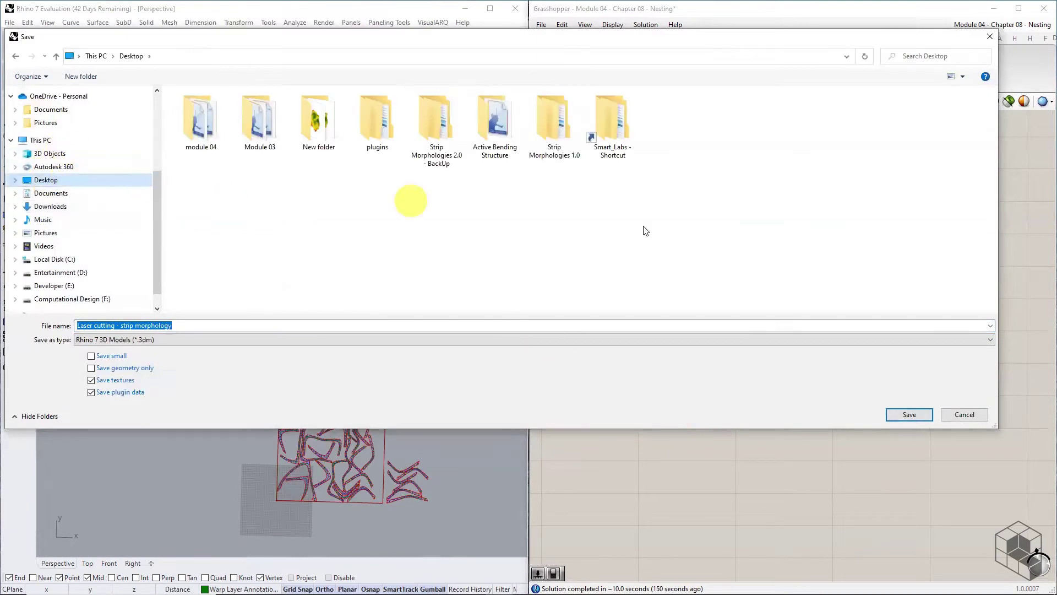
{"action": "left_click", "coordinate": [910, 414]}
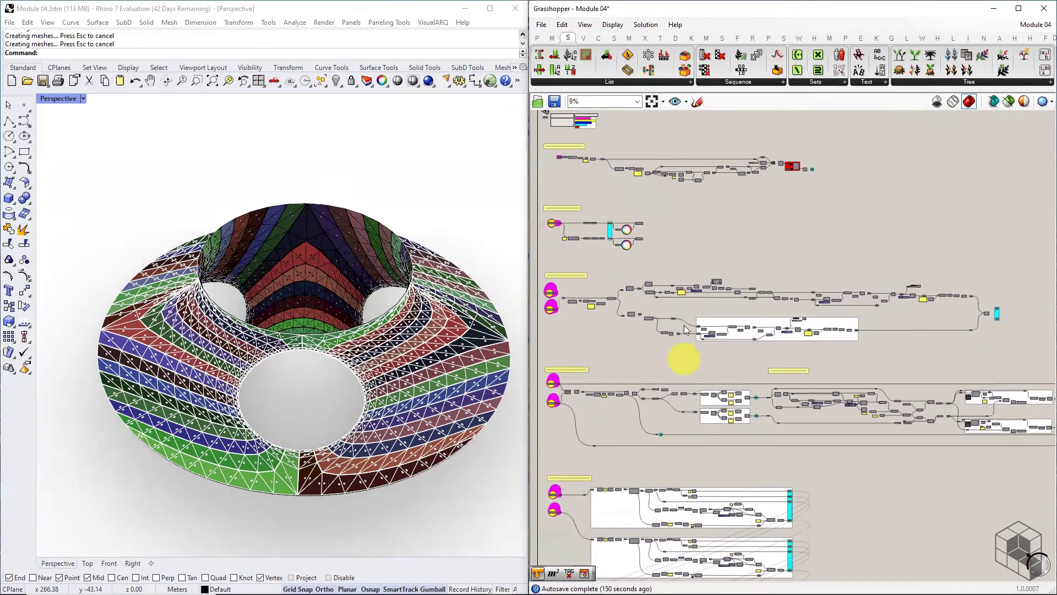
Examine the overall Module 04 definition and the slots and edge gaps of the triangulated strips in the model
{"action": "scroll", "coordinate": [646, 209], "scroll_direction": "up", "scroll_amount": 1}
{"action": "scroll", "coordinate": [602, 265], "scroll_direction": "up", "scroll_amount": 2}
{"action": "scroll", "coordinate": [603, 255], "scroll_direction": "down", "scroll_amount": 3}
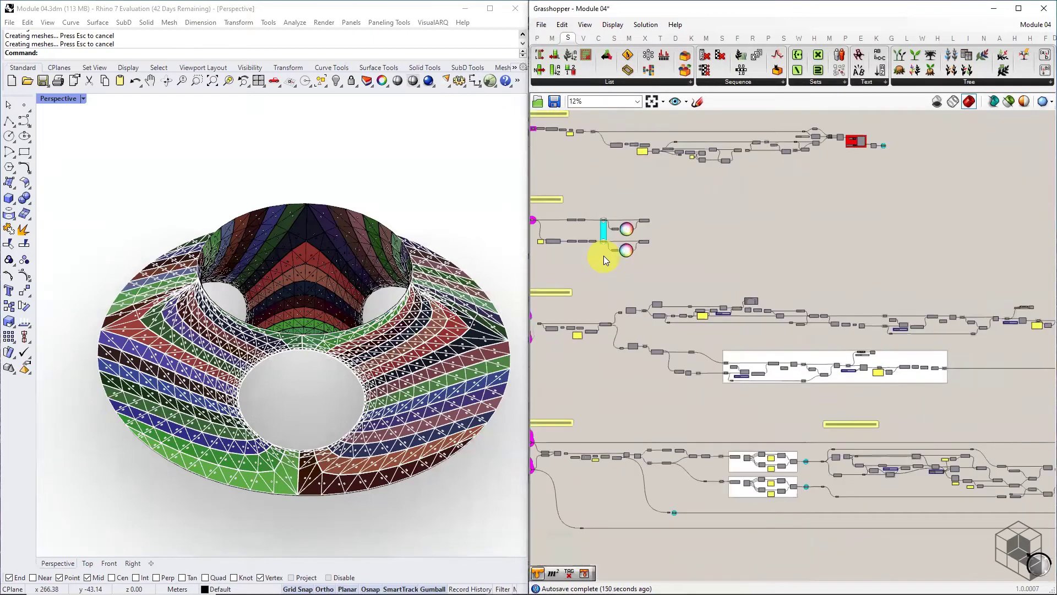
{"action": "right_click_drag", "start_coordinate": [661, 254], "coordinate": [704, 268]}
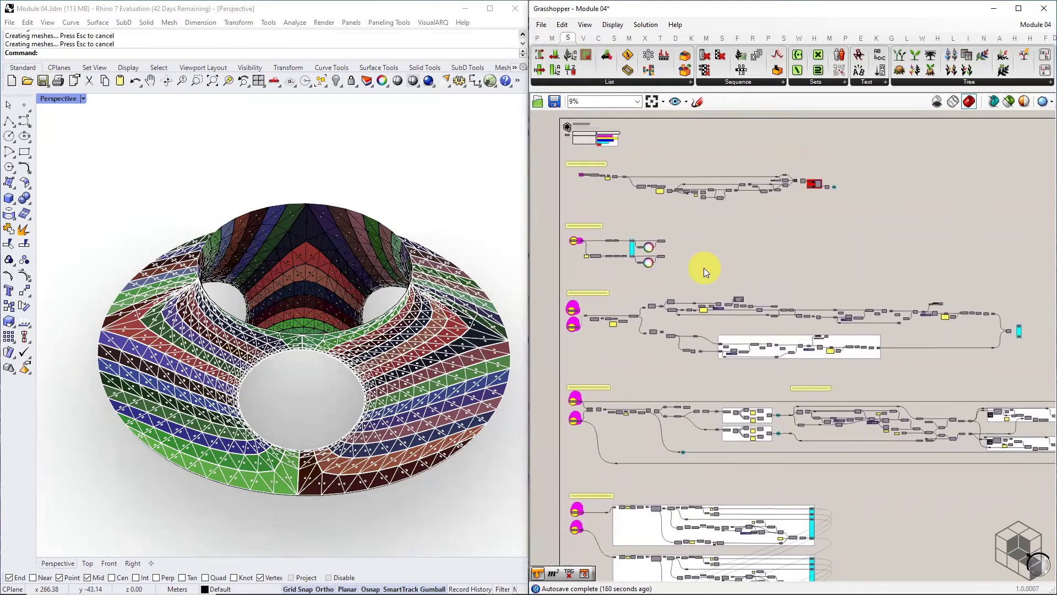
{"action": "scroll", "coordinate": [460, 332], "scroll_direction": "up", "scroll_amount": 8}
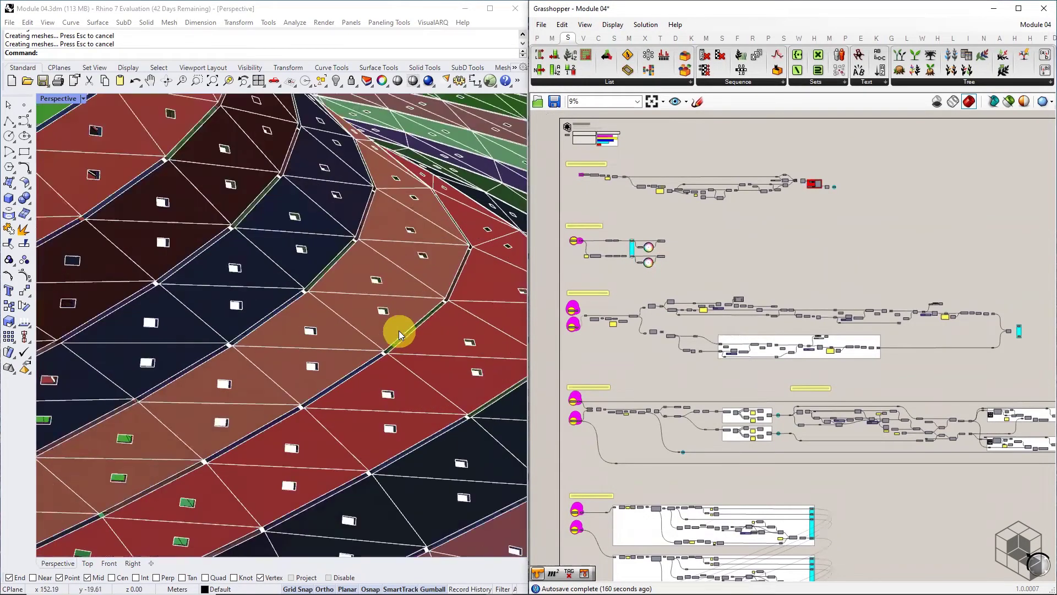
{"action": "scroll", "coordinate": [403, 335], "scroll_direction": "up", "scroll_amount": 3}
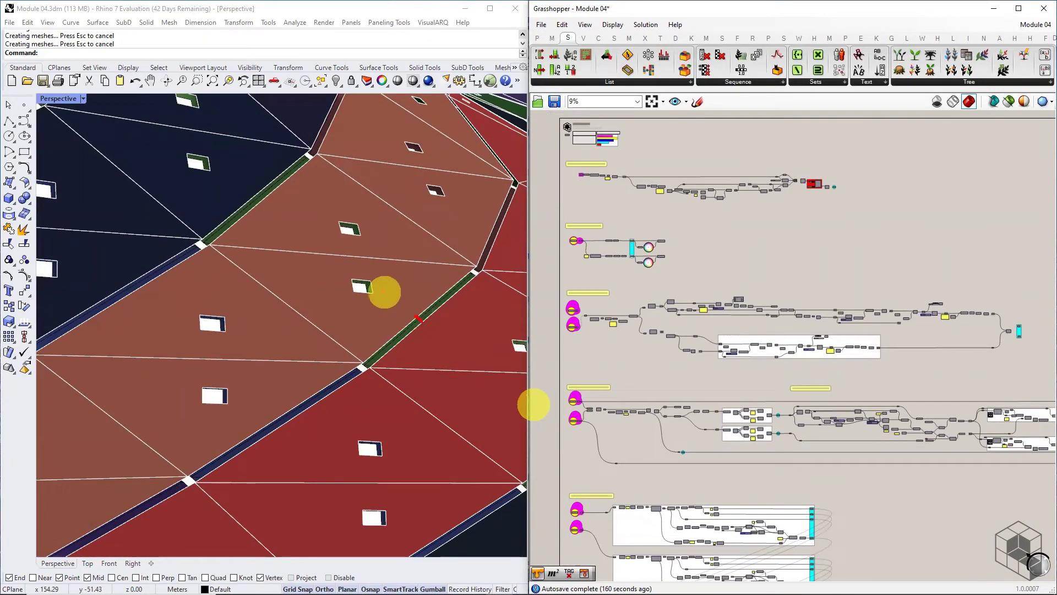
{"action": "left_click_drag", "start_coordinate": [380, 278], "coordinate": [378, 280]}
{"action": "left_click_drag", "start_coordinate": [345, 271], "coordinate": [369, 271]}
{"action": "left_click_drag", "start_coordinate": [371, 274], "coordinate": [371, 267]}
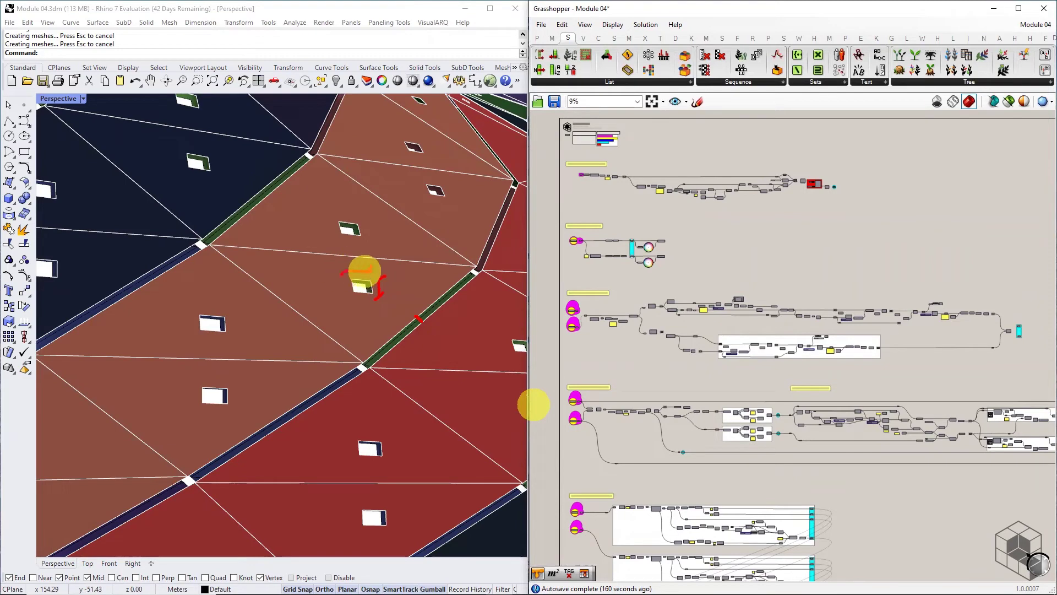
{"action": "scroll", "coordinate": [389, 279], "scroll_direction": "down", "scroll_amount": 5}
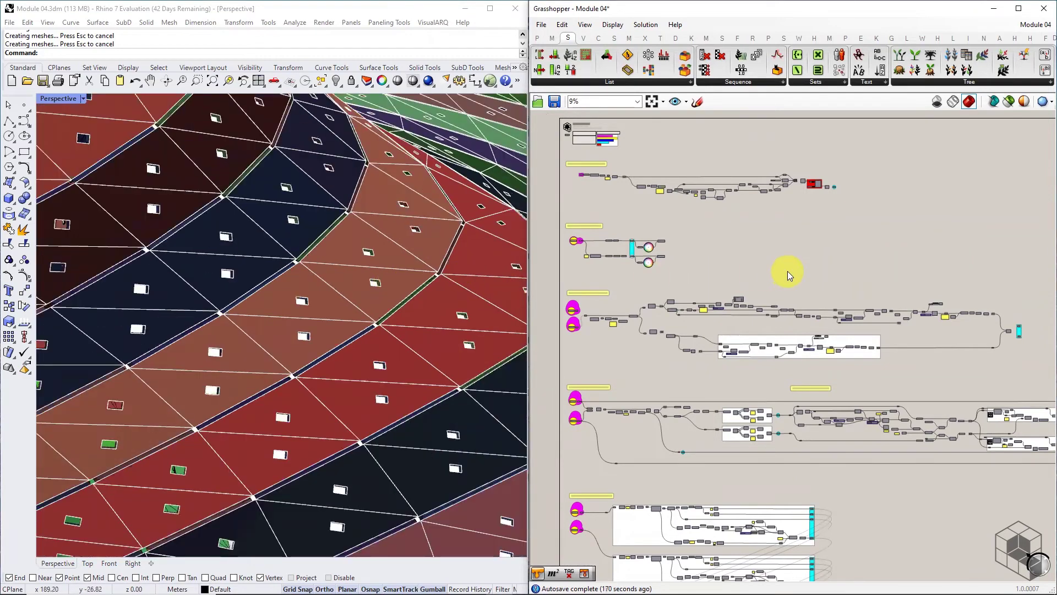
Review the chapter groups of the Module 04 definition and the inputs feeding Mesh Strip Offset and Face Triangulation
{"action": "right_click_drag", "start_coordinate": [785, 267], "coordinate": [757, 263]}
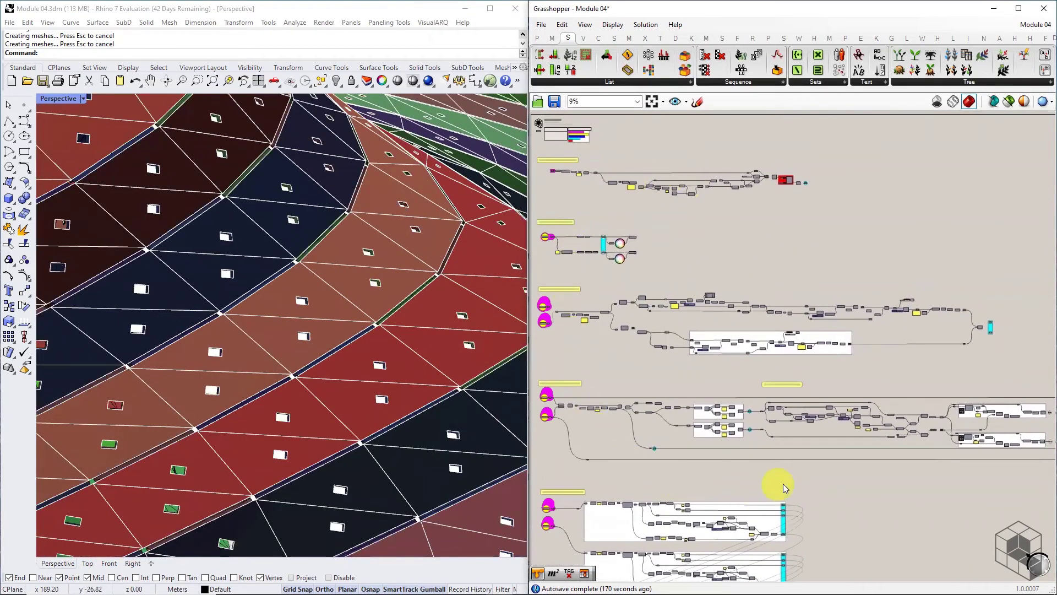
{"action": "right_click_drag", "start_coordinate": [700, 217], "coordinate": [755, 247]}
{"action": "scroll", "coordinate": [603, 191], "scroll_direction": "up", "scroll_amount": 4}
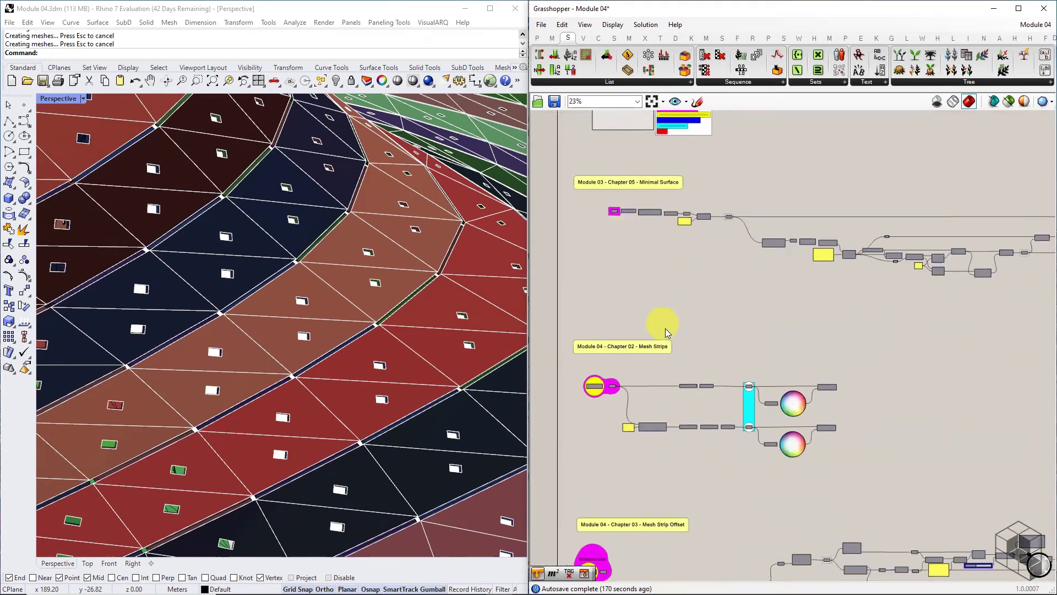
{"action": "right_click_drag", "start_coordinate": [668, 332], "coordinate": [666, 212]}
{"action": "right_click_drag", "start_coordinate": [708, 452], "coordinate": [708, 293]}
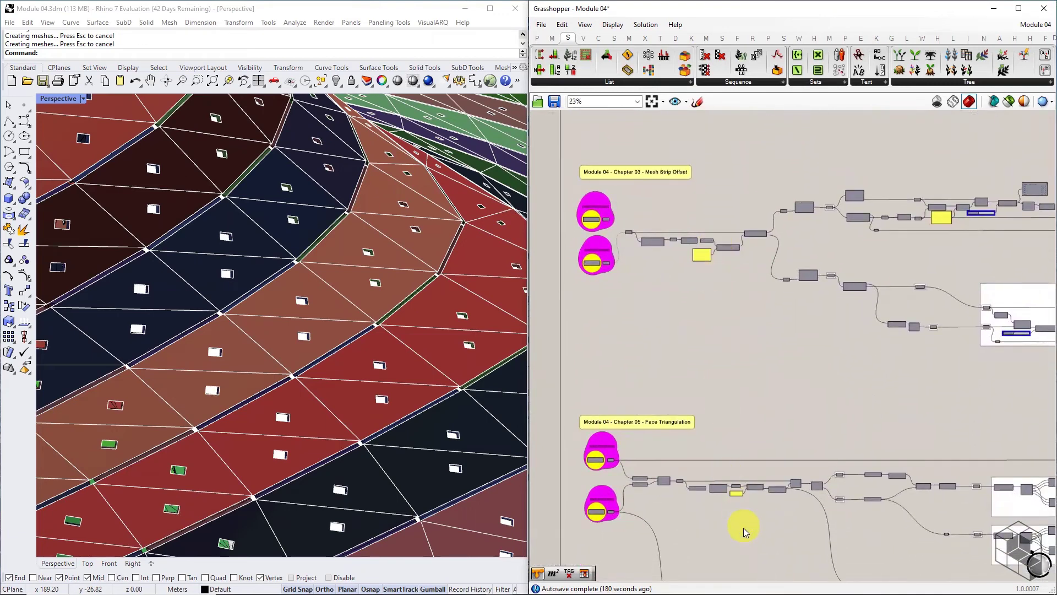
{"action": "right_click_drag", "start_coordinate": [744, 527], "coordinate": [742, 370]}
{"action": "scroll", "coordinate": [623, 271], "scroll_direction": "up", "scroll_amount": 8}
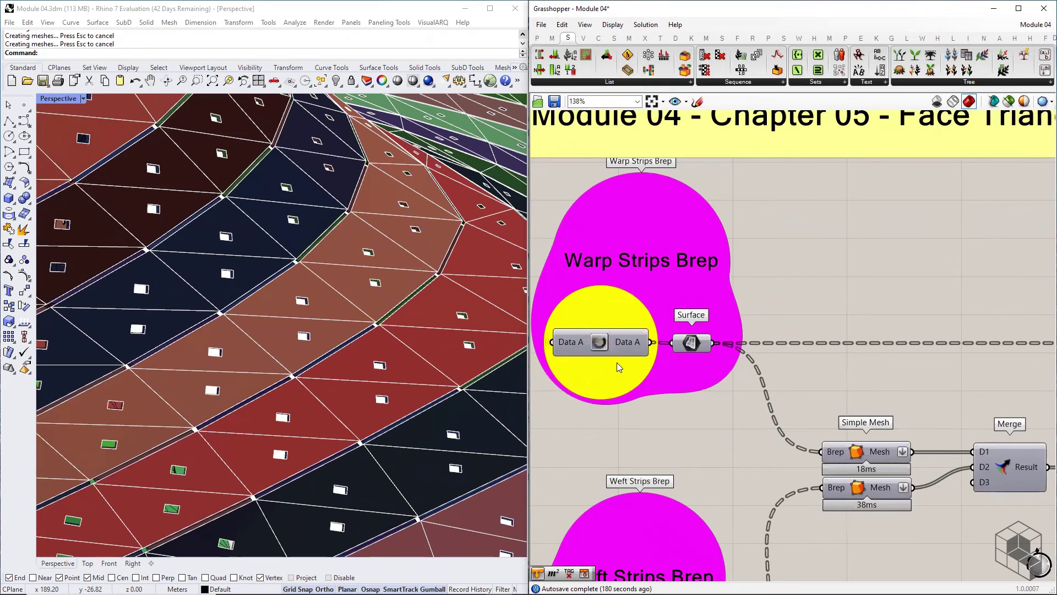
{"action": "scroll", "coordinate": [618, 360], "scroll_direction": "down", "scroll_amount": 8}
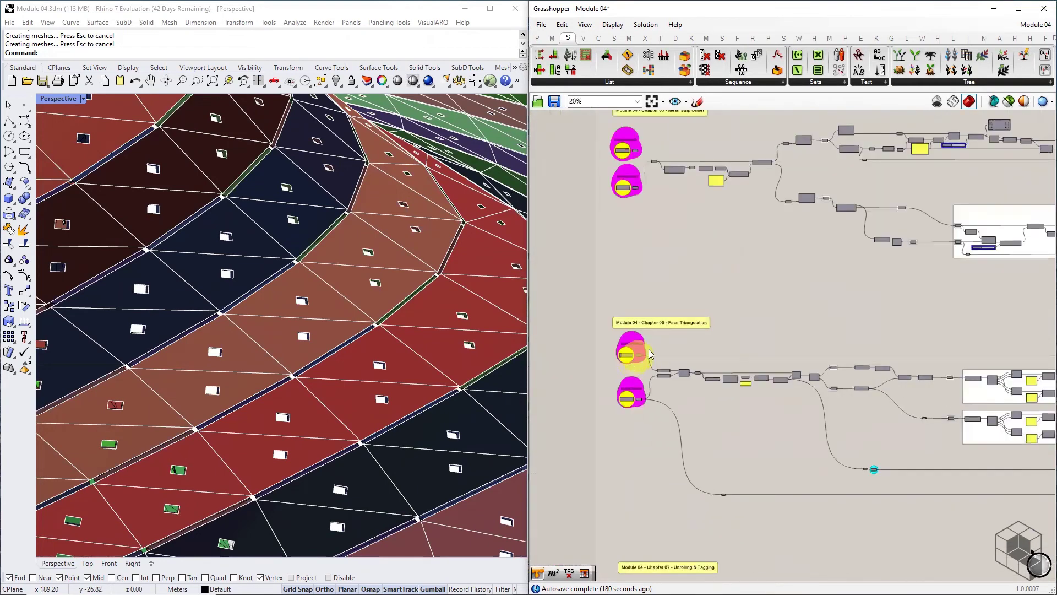
{"action": "right_click_drag", "start_coordinate": [939, 306], "coordinate": [714, 327]}
{"action": "right_click_drag", "start_coordinate": [748, 292], "coordinate": [979, 252]}
{"action": "right_click_drag", "start_coordinate": [630, 207], "coordinate": [637, 354]}
Release the buffered data of the Warp Mesh Strips data dam into its Mesh parameter in the Chapter 03 - Mesh Strip Offset group
{"action": "scroll", "coordinate": [633, 240], "scroll_direction": "up", "scroll_amount": 3}
{"action": "scroll", "coordinate": [633, 240], "scroll_direction": "up", "scroll_amount": 4}
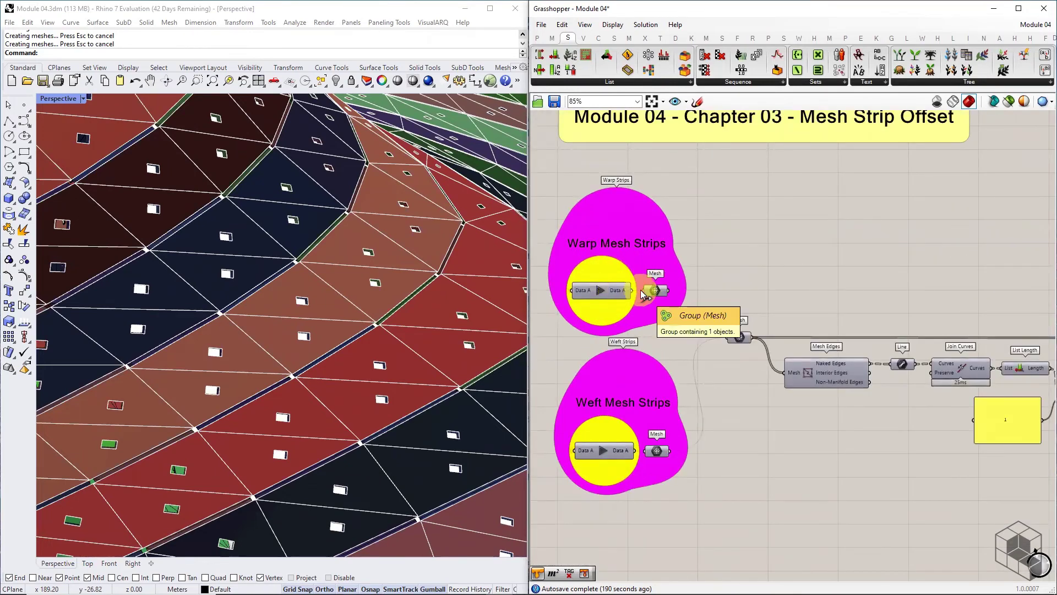
{"action": "mouse_move", "coordinate": [613, 297]}
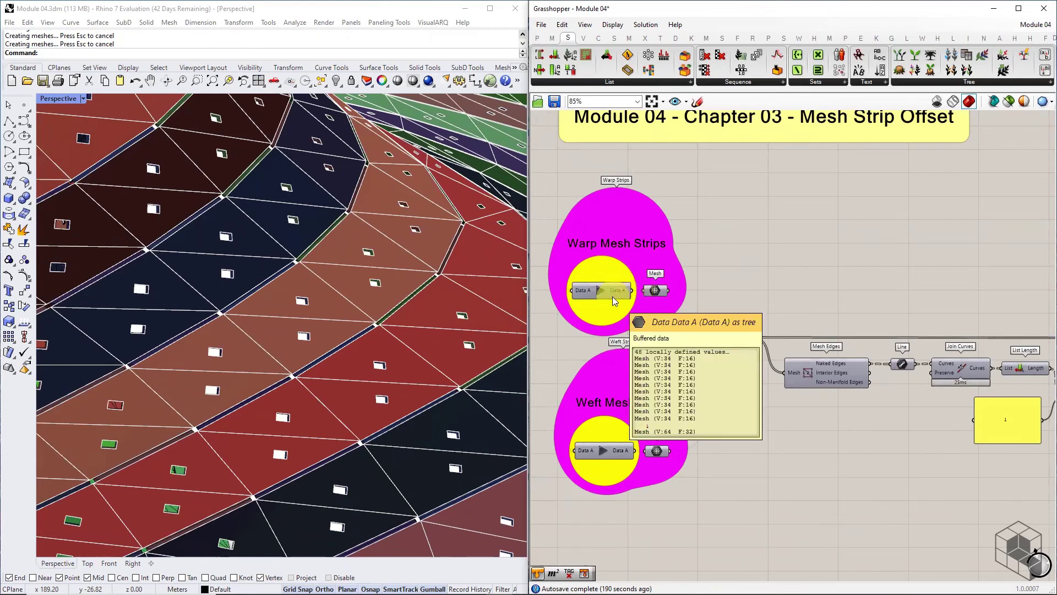
{"action": "left_click", "coordinate": [633, 292]}
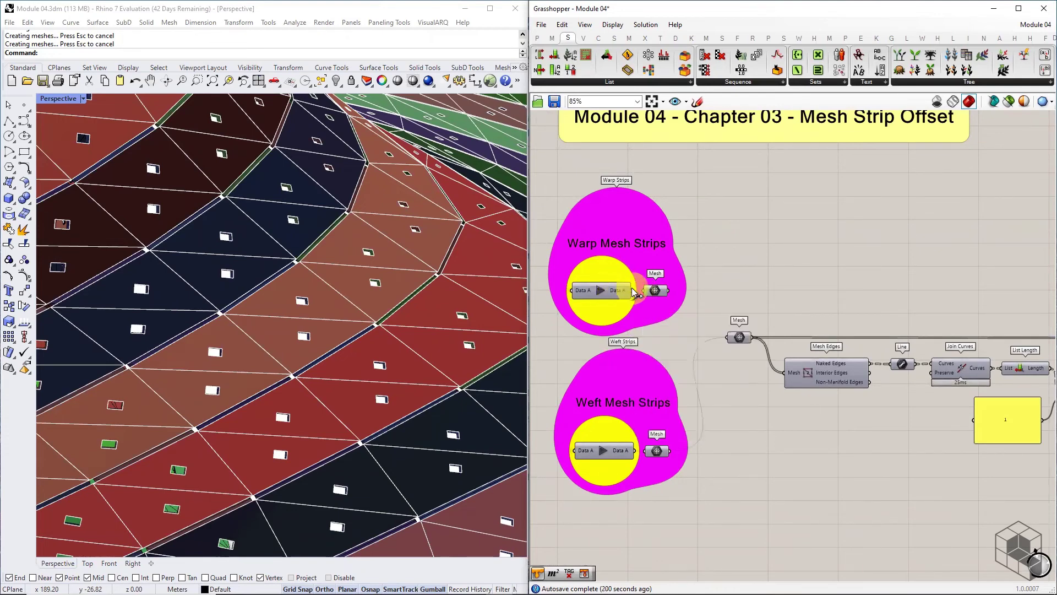
{"action": "scroll", "coordinate": [600, 292], "scroll_direction": "up", "scroll_amount": 5}
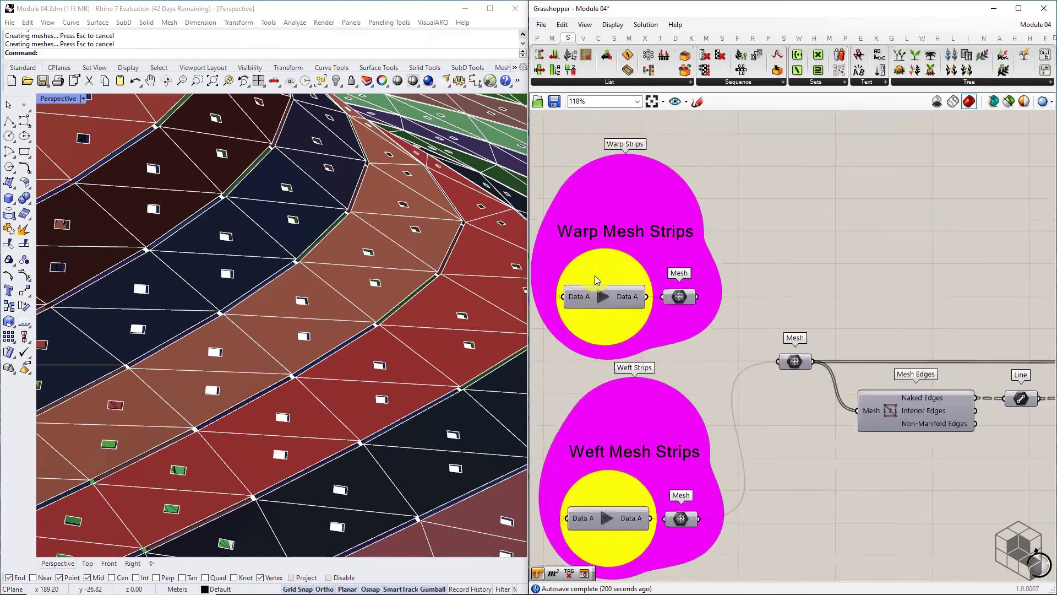
{"action": "left_click", "coordinate": [609, 315]}
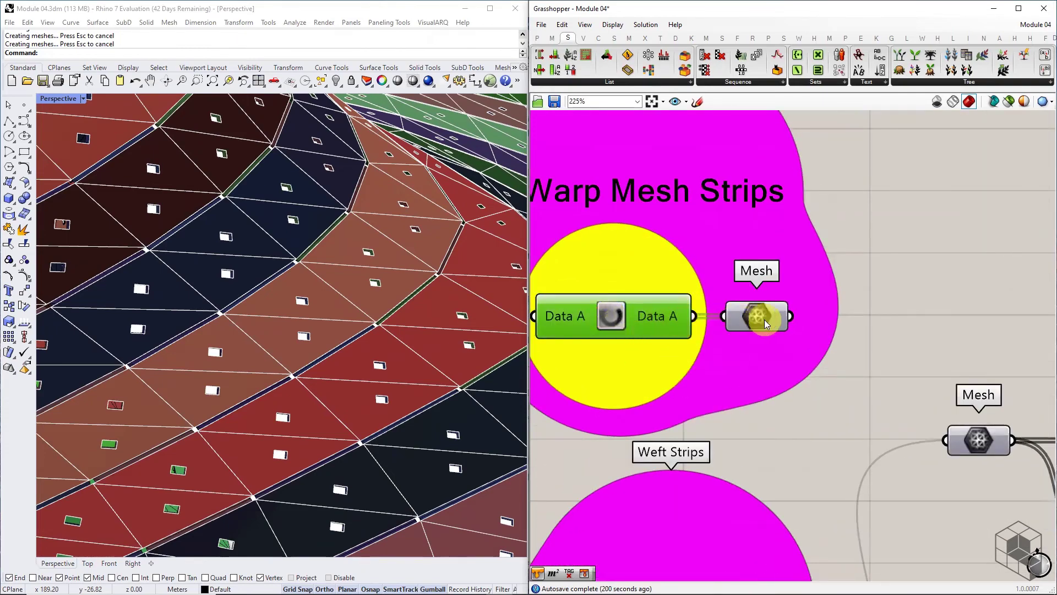
{"action": "mouse_move", "coordinate": [764, 320]}
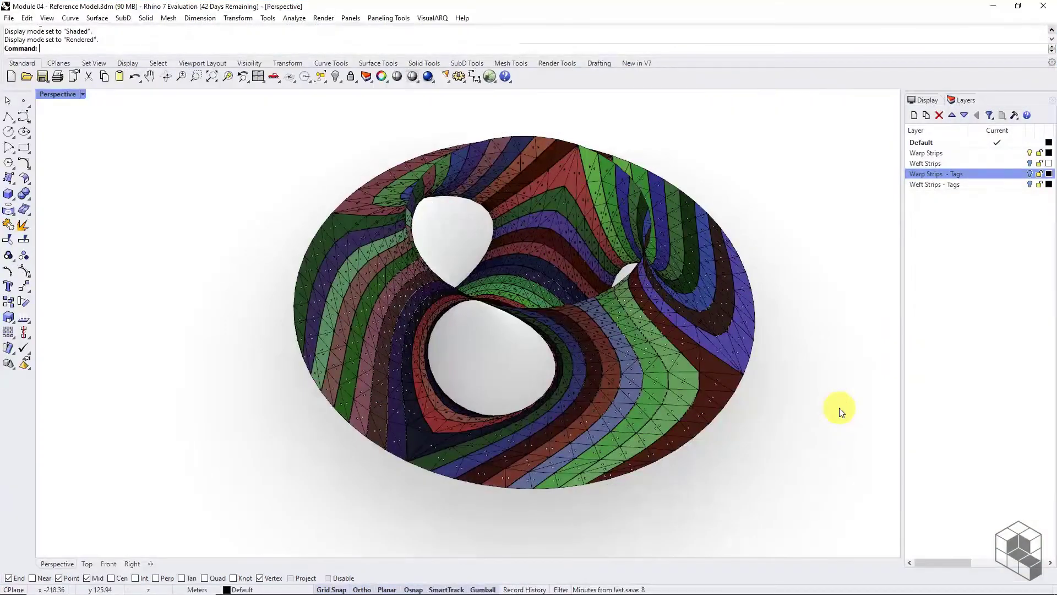
In the reference model file, show the Weft Strips layer together with the Warp Strips
{"action": "right_click_drag", "start_coordinate": [839, 410], "coordinate": [500, 424]}
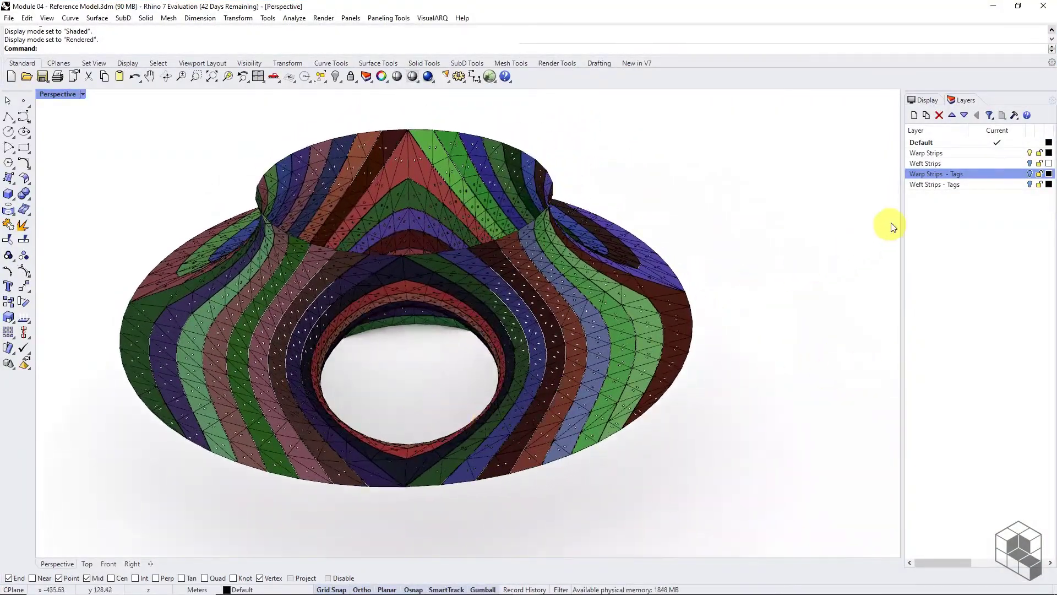
{"action": "left_click", "coordinate": [1030, 154]}
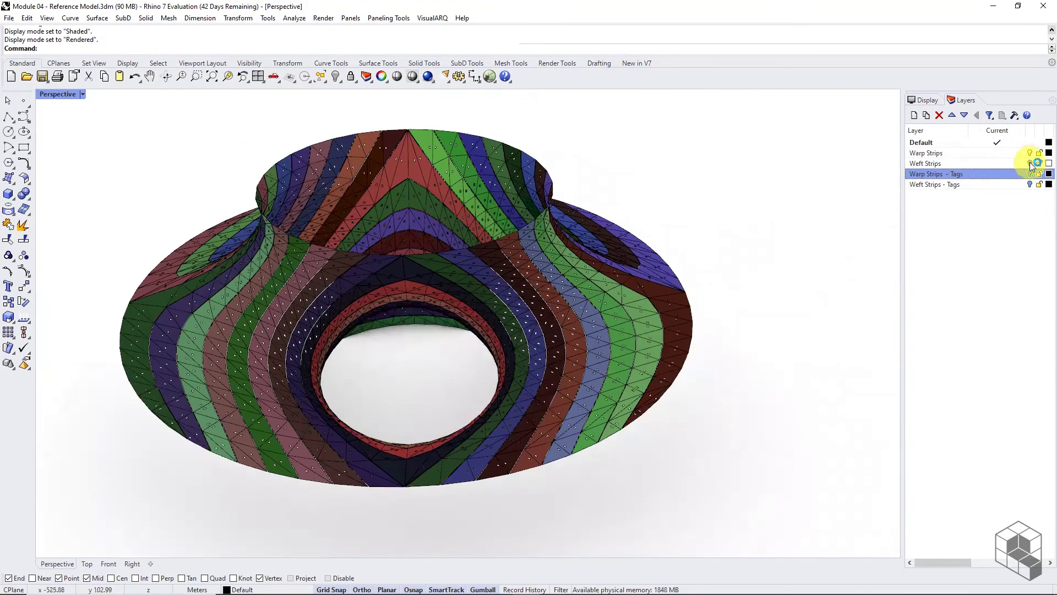
{"action": "left_click", "coordinate": [1030, 164]}
{"action": "right_click_drag", "start_coordinate": [616, 286], "coordinate": [613, 329]}
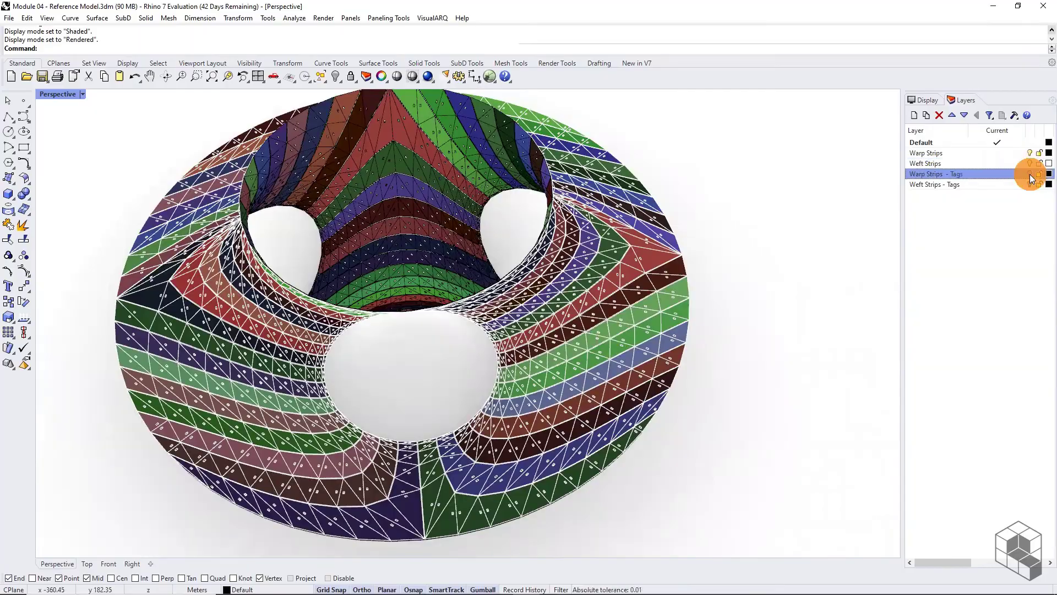
Show the Warp Strips - Tags layer and examine the face numbering on the strips up close
{"action": "left_click", "coordinate": [1030, 174]}
{"action": "right_click_drag", "start_coordinate": [731, 319], "coordinate": [660, 306]}
{"action": "scroll", "coordinate": [666, 325], "scroll_direction": "up", "scroll_amount": 5}
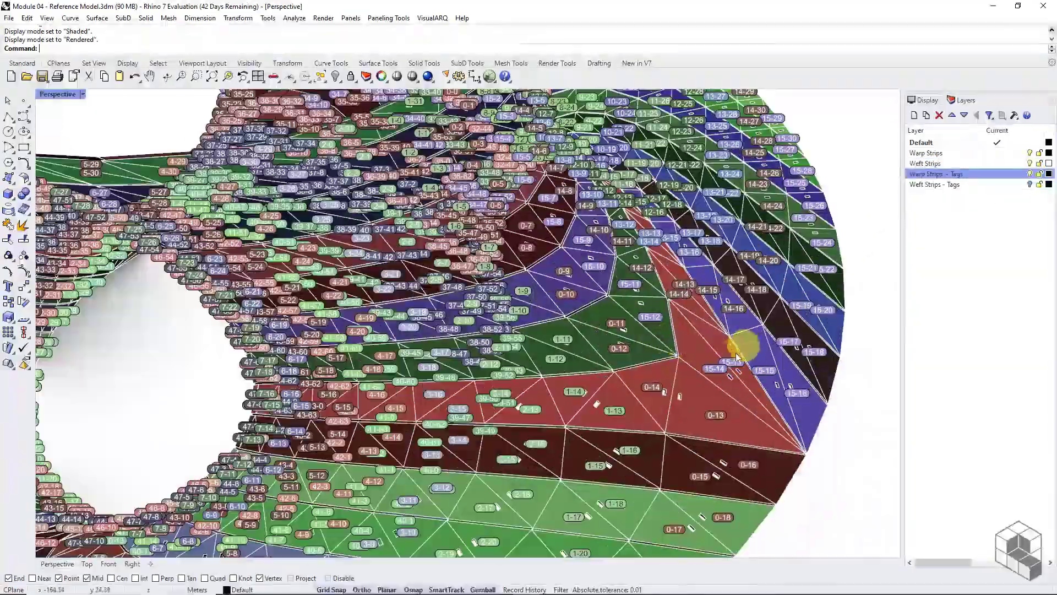
{"action": "scroll", "coordinate": [671, 349], "scroll_direction": "down", "scroll_amount": 5}
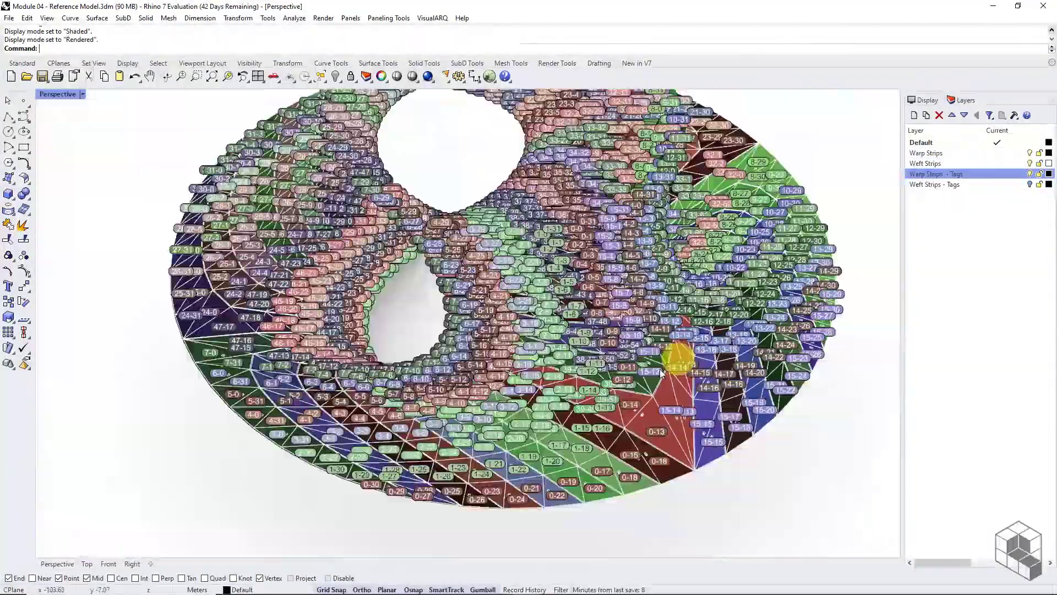
{"action": "right_click_drag", "start_coordinate": [613, 390], "coordinate": [686, 392]}
Hide the Weft Strips layer and examine the tags on the warp strips alone
{"action": "left_click", "coordinate": [1029, 163]}
{"action": "right_click_drag", "start_coordinate": [639, 330], "coordinate": [474, 367]}
{"action": "scroll", "coordinate": [473, 368], "scroll_direction": "down", "scroll_amount": 5}
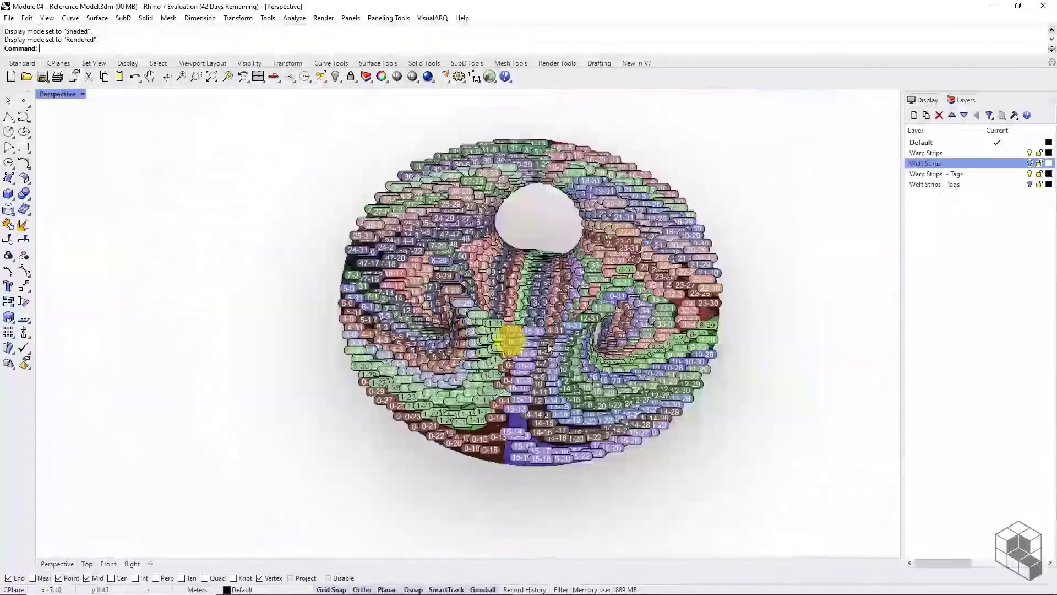
{"action": "right_click_drag", "start_coordinate": [557, 347], "coordinate": [654, 470]}
{"action": "scroll", "coordinate": [653, 469], "scroll_direction": "up", "scroll_amount": 9}
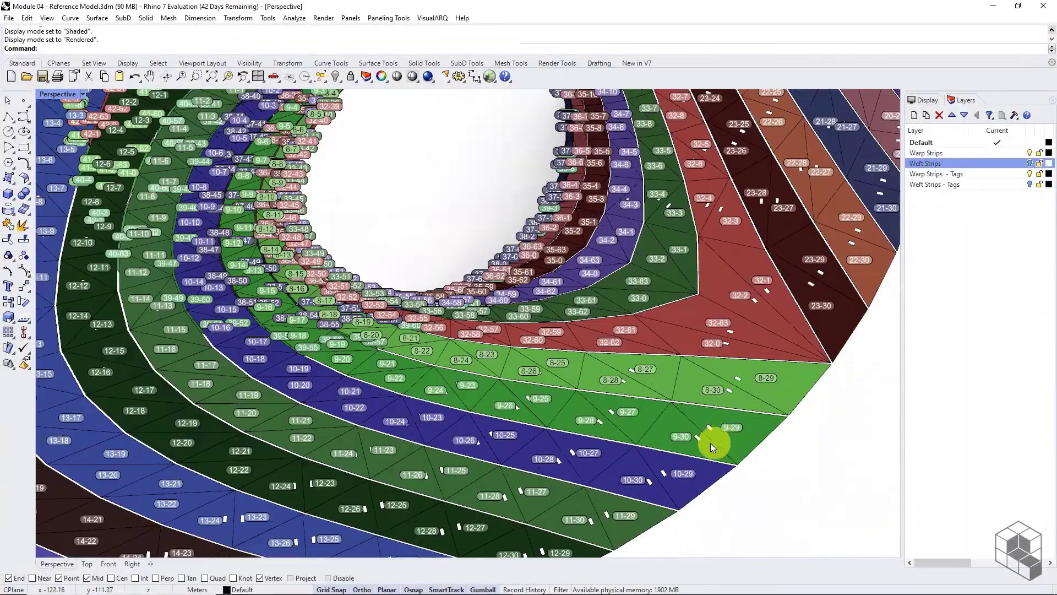
{"action": "scroll", "coordinate": [705, 433], "scroll_direction": "down", "scroll_amount": 8}
Show the Weft Strips layer again and hide the Warp Strips - Tags layer
{"action": "right_click_drag", "start_coordinate": [616, 429], "coordinate": [543, 372]}
{"action": "scroll", "coordinate": [671, 380], "scroll_direction": "down", "scroll_amount": 4}
{"action": "scroll", "coordinate": [451, 378], "scroll_direction": "up", "scroll_amount": 4}
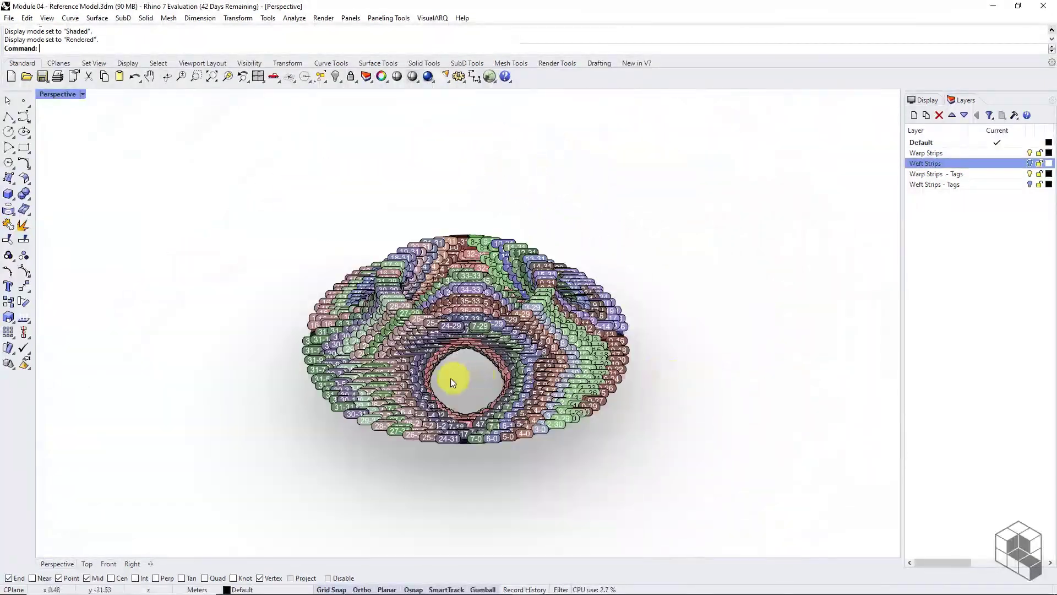
{"action": "left_click", "coordinate": [1030, 174]}
{"action": "right_click_drag", "start_coordinate": [604, 312], "coordinate": [526, 315]}
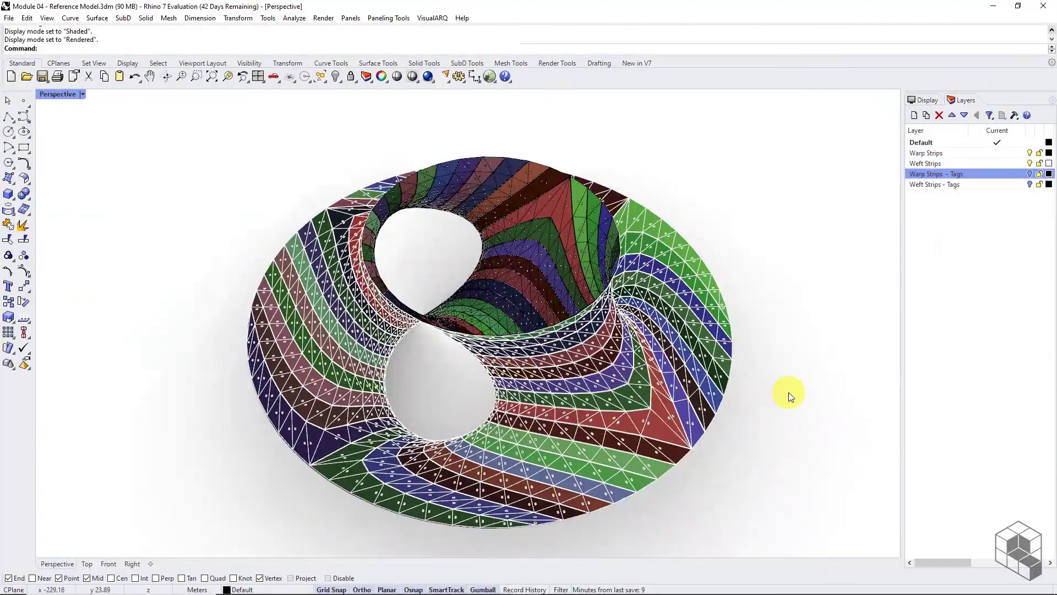